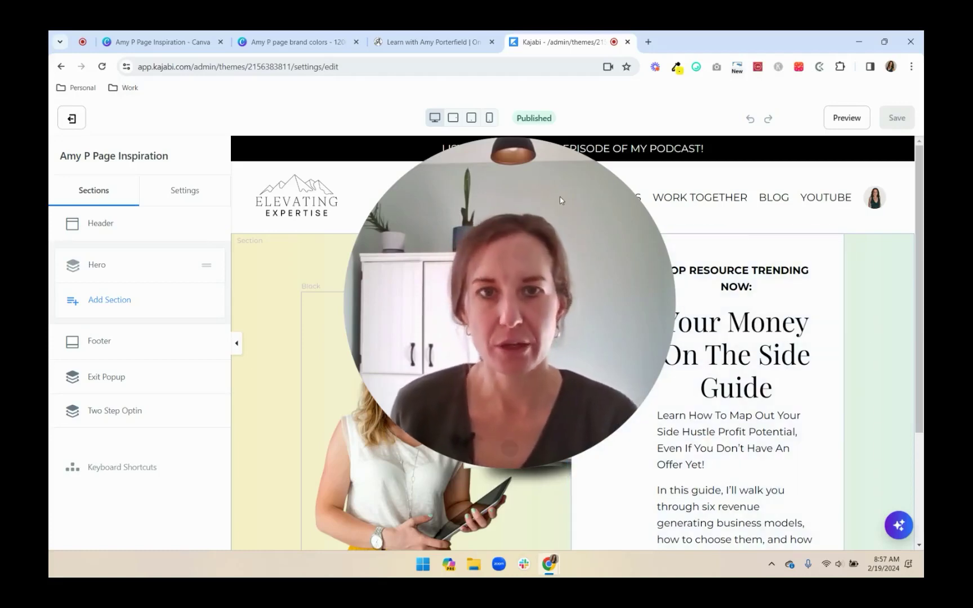
- Look over the Learn with Amy Porterfield reference page, then return to the Kajabi theme editor
{"action": "left_click_drag", "start_coordinate": [560, 202], "coordinate": [295, 172]}
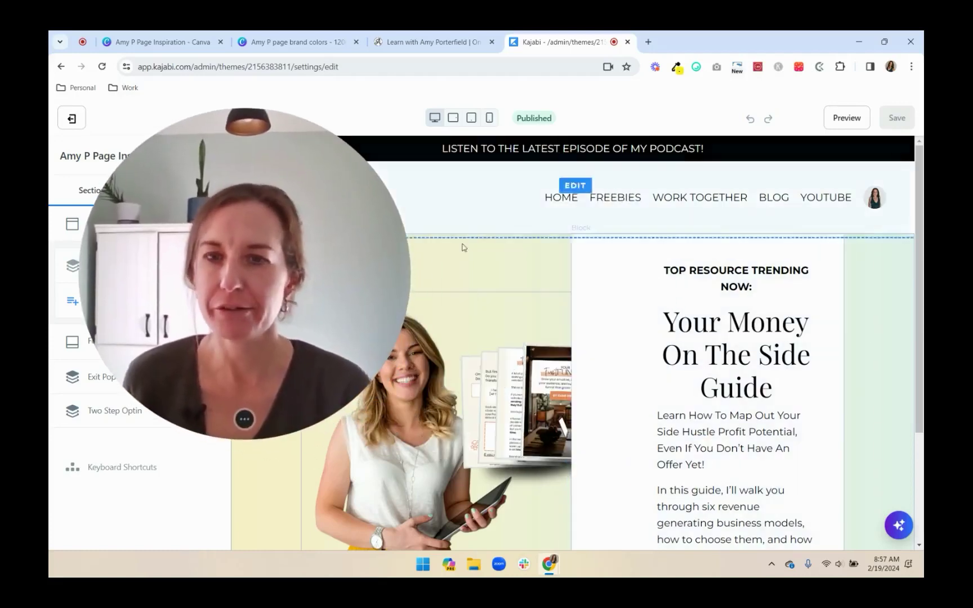
{"action": "left_click", "coordinate": [429, 43]}
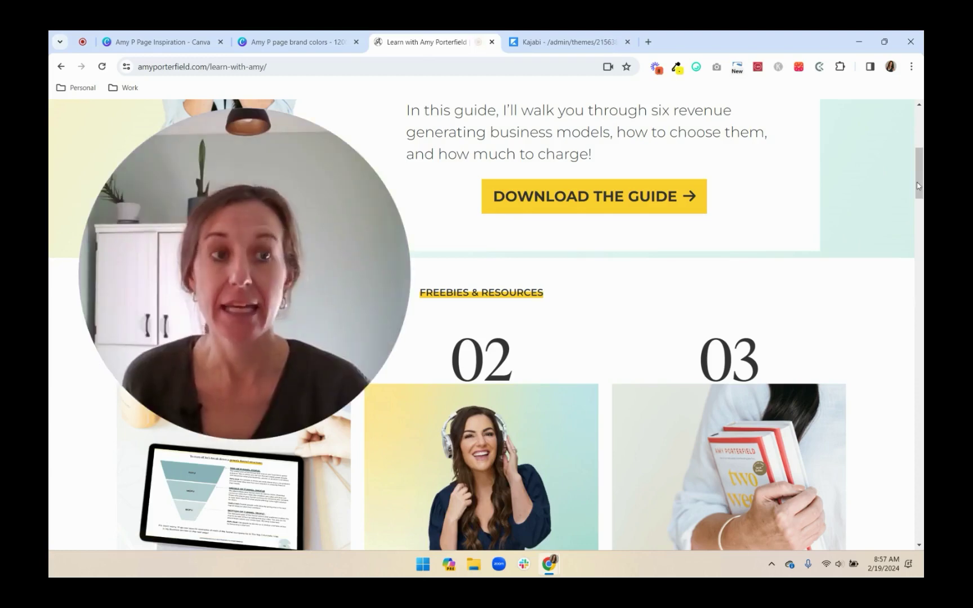
{"action": "scroll", "coordinate": [923, 306], "scroll_direction": "up", "scroll_amount": 6}
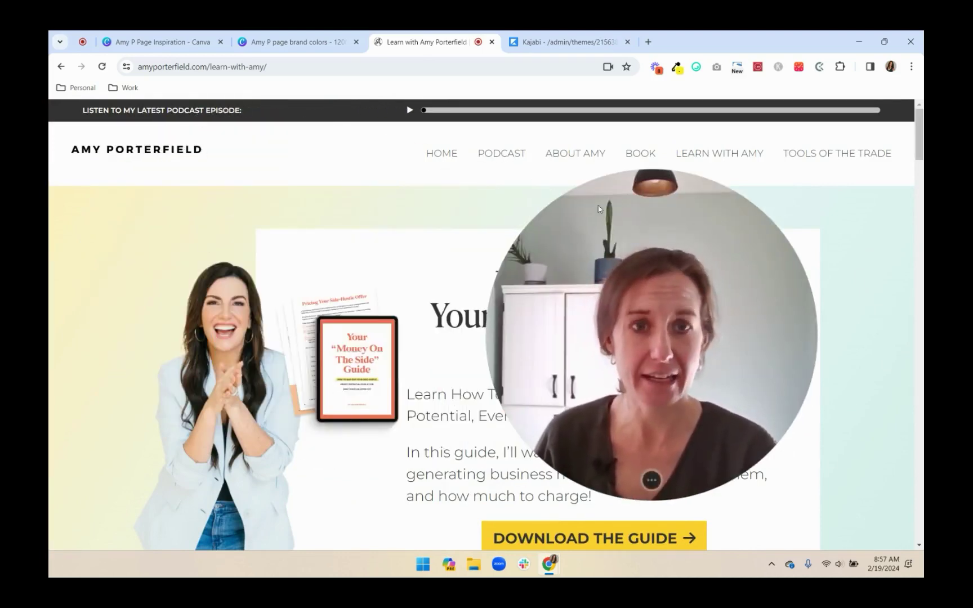
{"action": "left_click", "coordinate": [556, 43]}
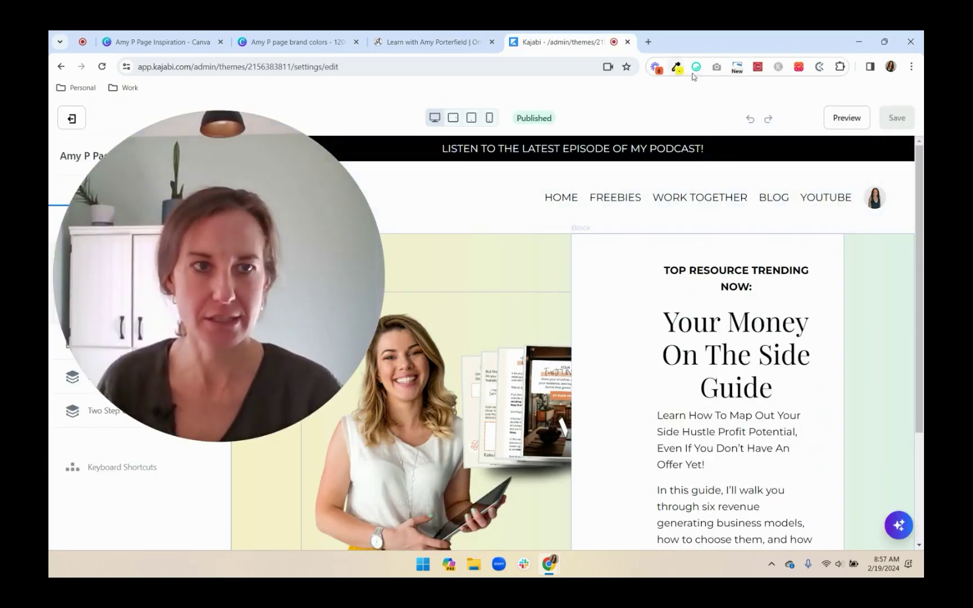
- Preview the Kajabi page in a new tab and scroll through it, then bring up the reference page
{"action": "left_click", "coordinate": [846, 118]}
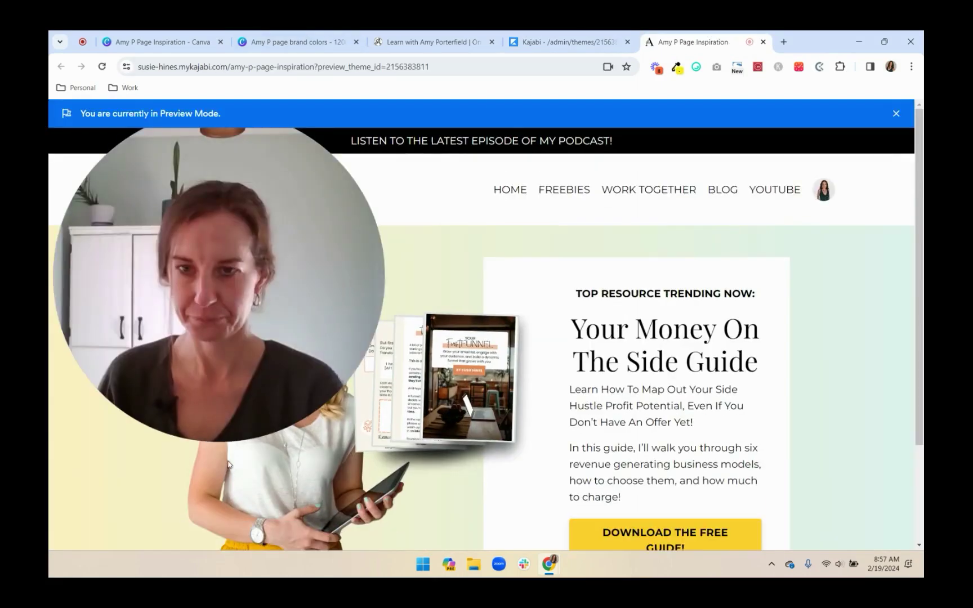
{"action": "left_click", "coordinate": [214, 421]}
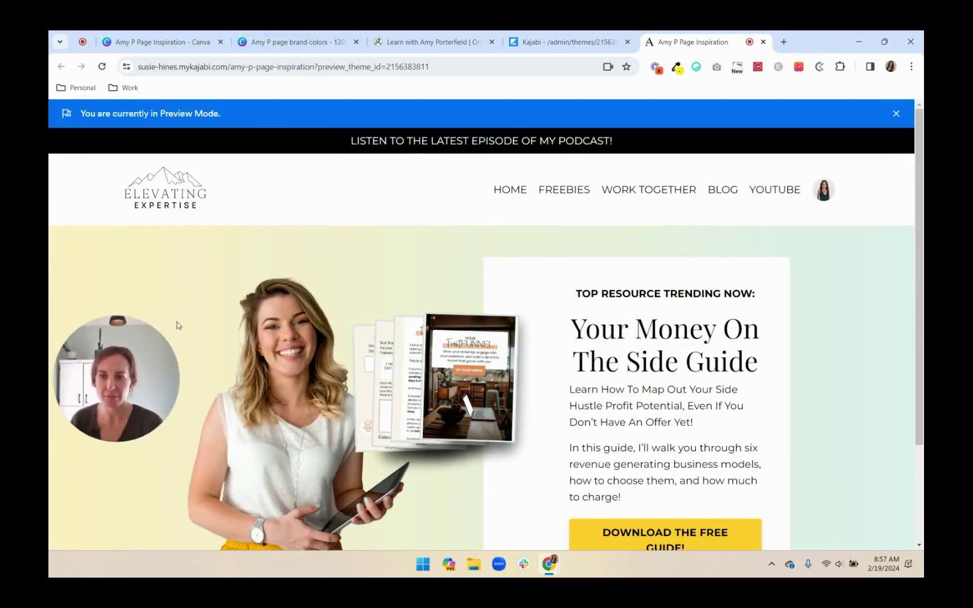
{"action": "scroll", "coordinate": [744, 346], "scroll_direction": "down", "scroll_amount": 2}
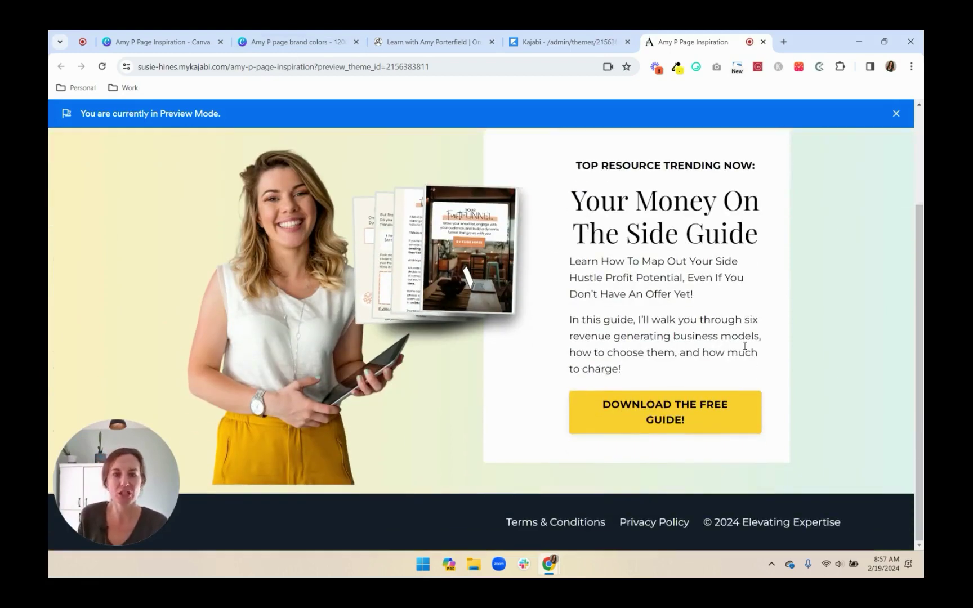
{"action": "scroll", "coordinate": [732, 349], "scroll_direction": "up", "scroll_amount": 2}
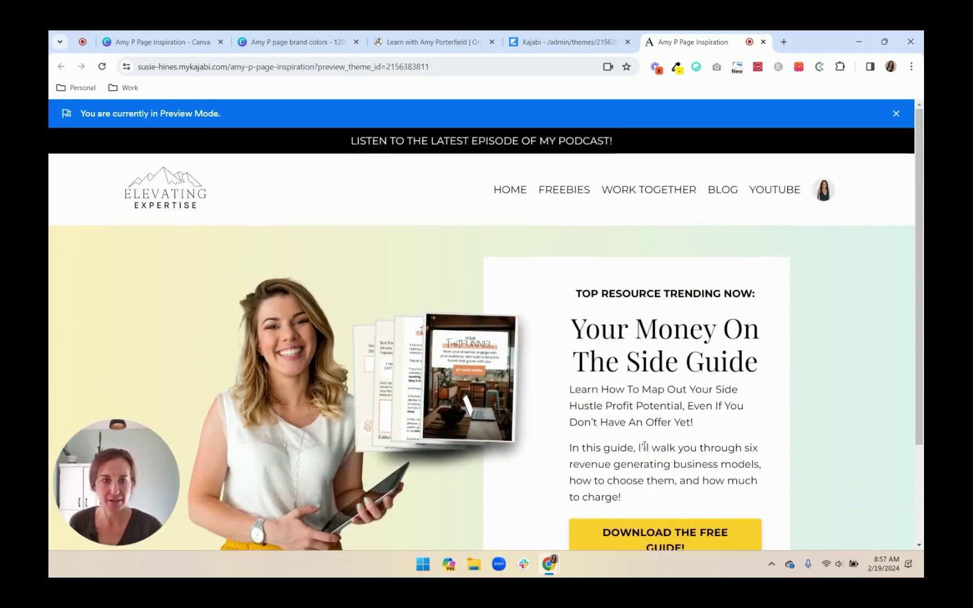
{"action": "scroll", "coordinate": [639, 430], "scroll_direction": "down", "scroll_amount": 2}
{"action": "scroll", "coordinate": [619, 394], "scroll_direction": "up", "scroll_amount": 2}
{"action": "left_click", "coordinate": [431, 41]}
- Scroll through the reference site's Free Guide, Free Quiz and Free Bonuses columns with their gold half-circles
{"action": "scroll", "coordinate": [425, 302], "scroll_direction": "down", "scroll_amount": 5}
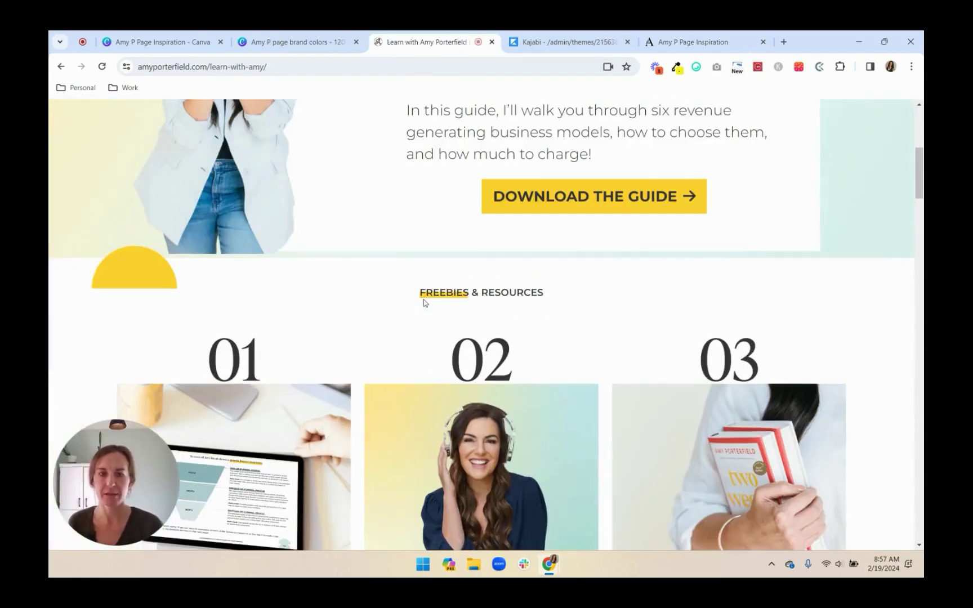
{"action": "scroll", "coordinate": [417, 276], "scroll_direction": "down", "scroll_amount": 1}
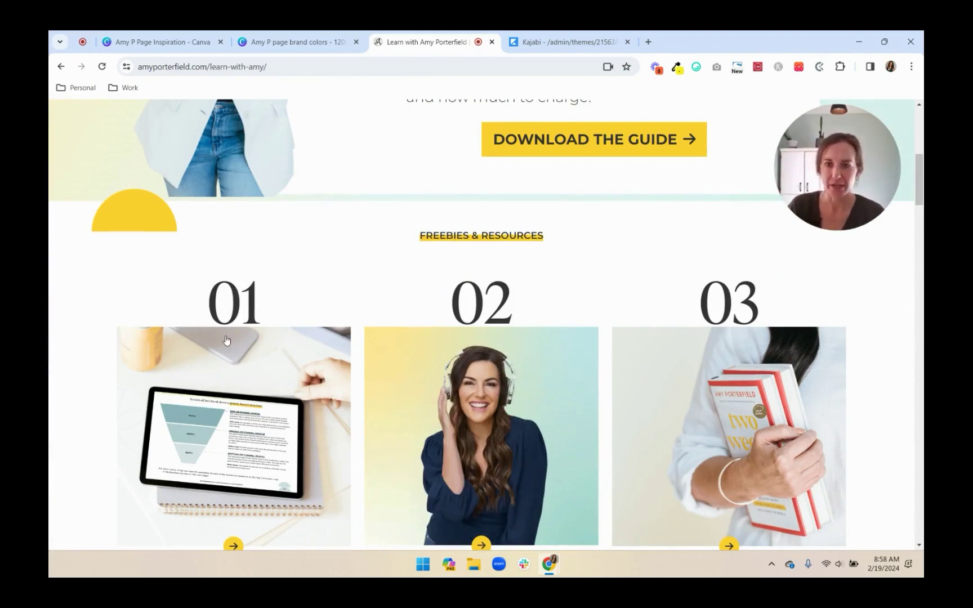
{"action": "scroll", "coordinate": [239, 332], "scroll_direction": "down", "scroll_amount": 2}
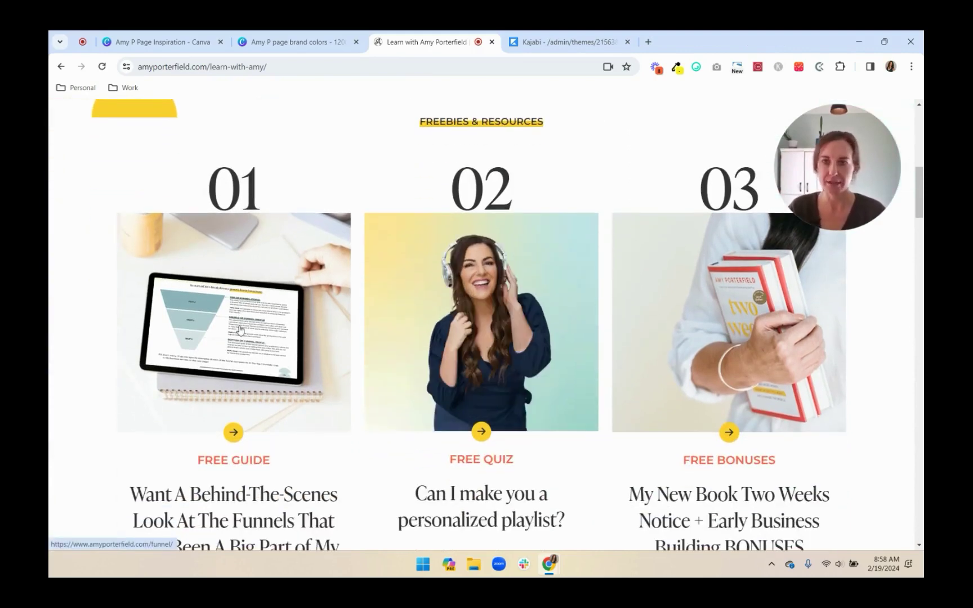
{"action": "scroll", "coordinate": [239, 330], "scroll_direction": "up", "scroll_amount": 1}
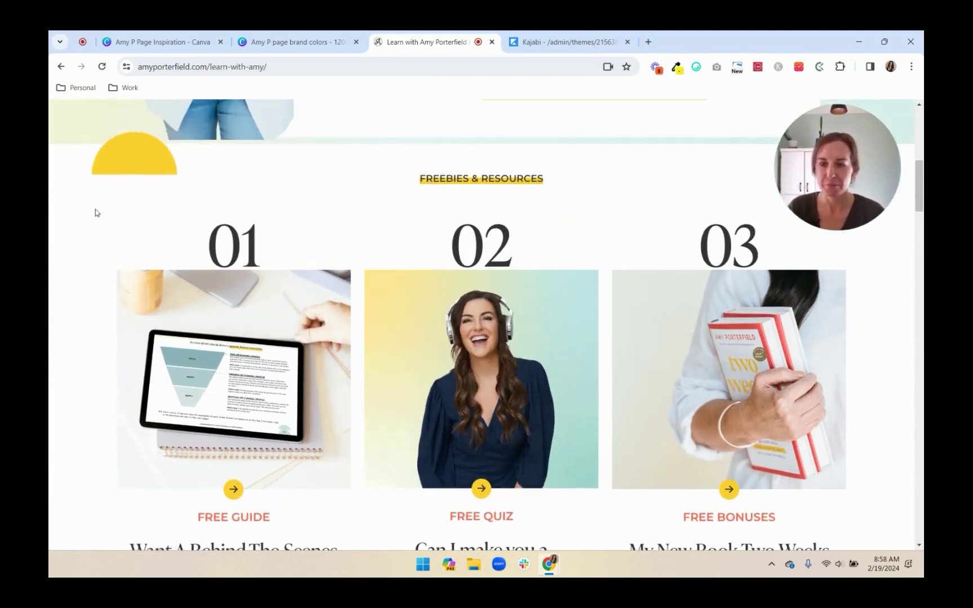
{"action": "scroll", "coordinate": [64, 448], "scroll_direction": "down", "scroll_amount": 2}
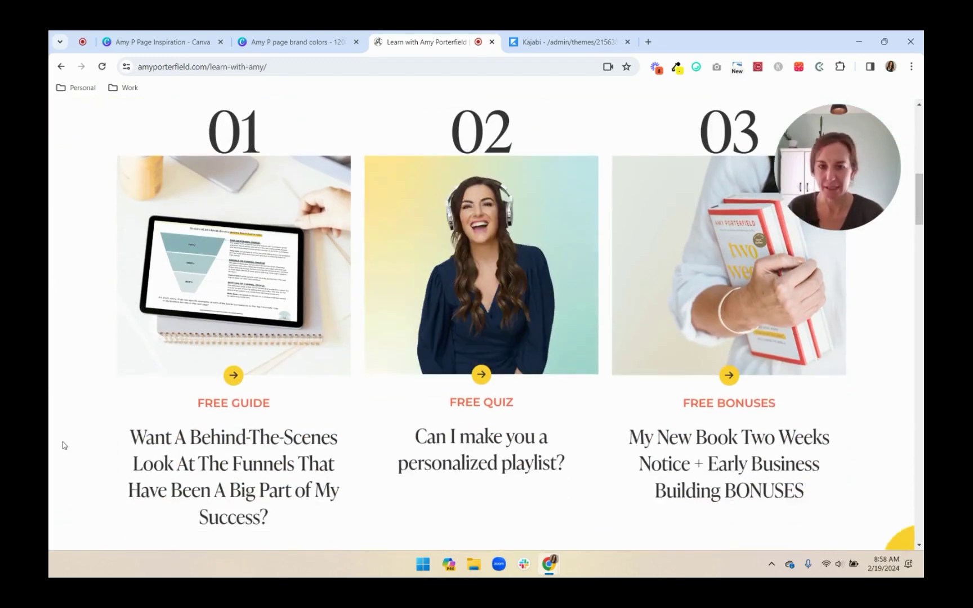
{"action": "scroll", "coordinate": [64, 446], "scroll_direction": "down", "scroll_amount": 3}
{"action": "scroll", "coordinate": [63, 439], "scroll_direction": "up", "scroll_amount": 5}
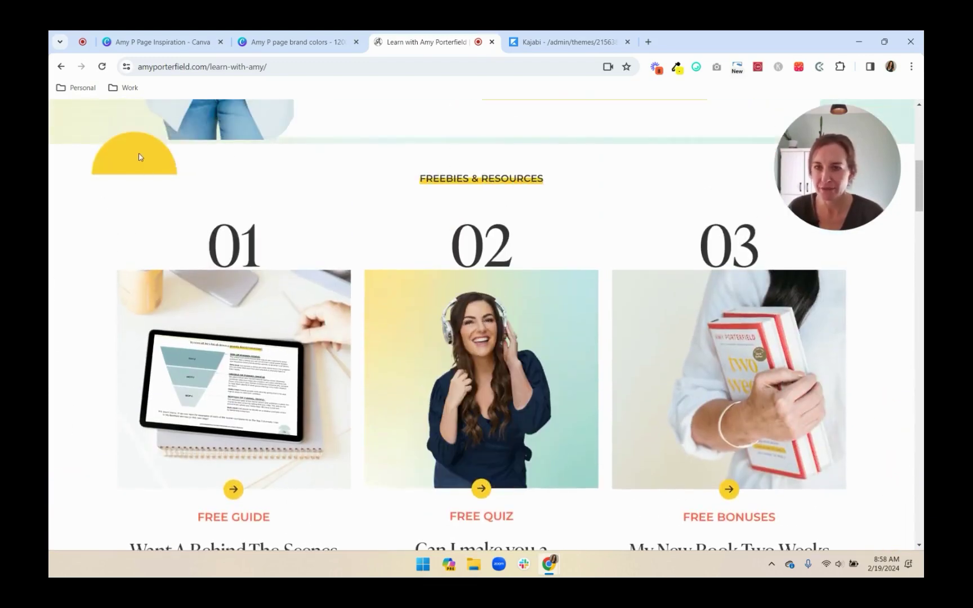
{"action": "scroll", "coordinate": [169, 266], "scroll_direction": "up", "scroll_amount": 3}
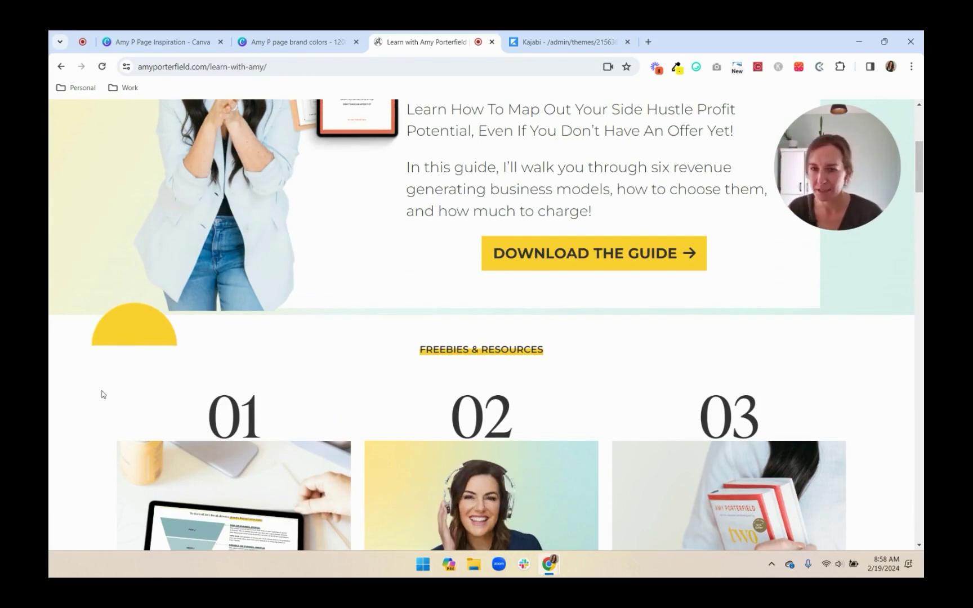
{"action": "scroll", "coordinate": [101, 394], "scroll_direction": "down", "scroll_amount": 10}
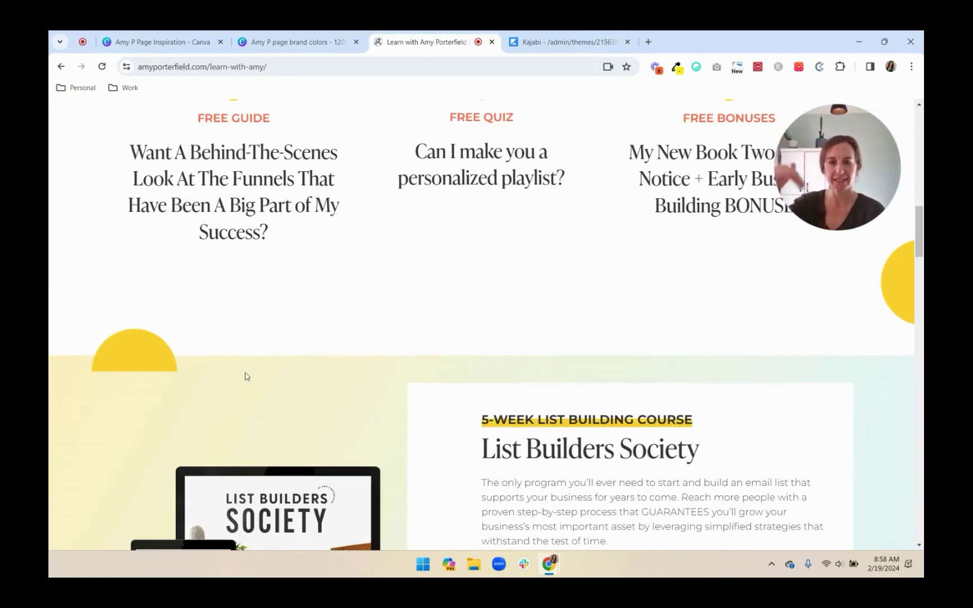
{"action": "scroll", "coordinate": [248, 385], "scroll_direction": "down", "scroll_amount": 4}
{"action": "scroll", "coordinate": [571, 469], "scroll_direction": "up", "scroll_amount": 7}
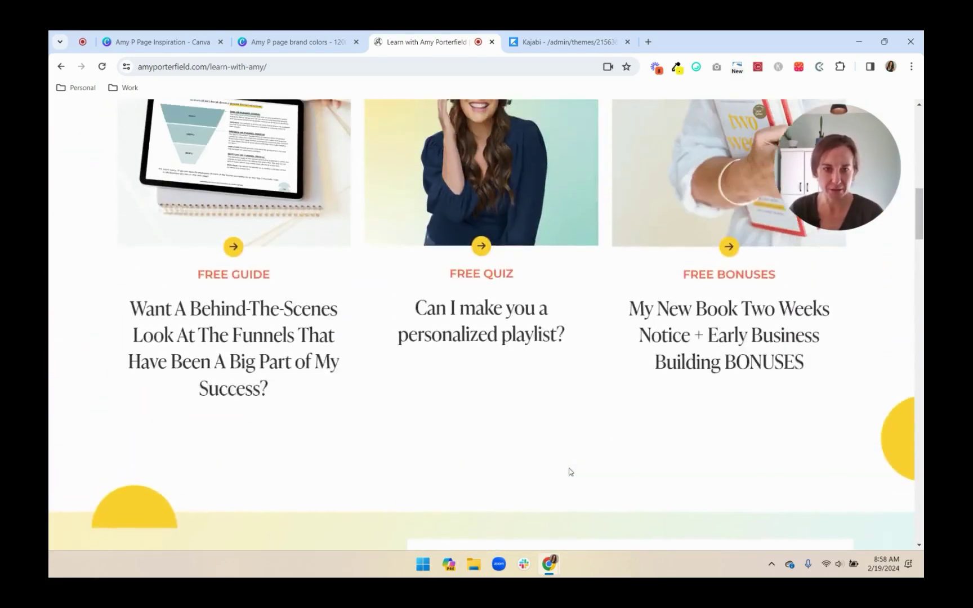
{"action": "scroll", "coordinate": [222, 495], "scroll_direction": "down", "scroll_amount": 2}
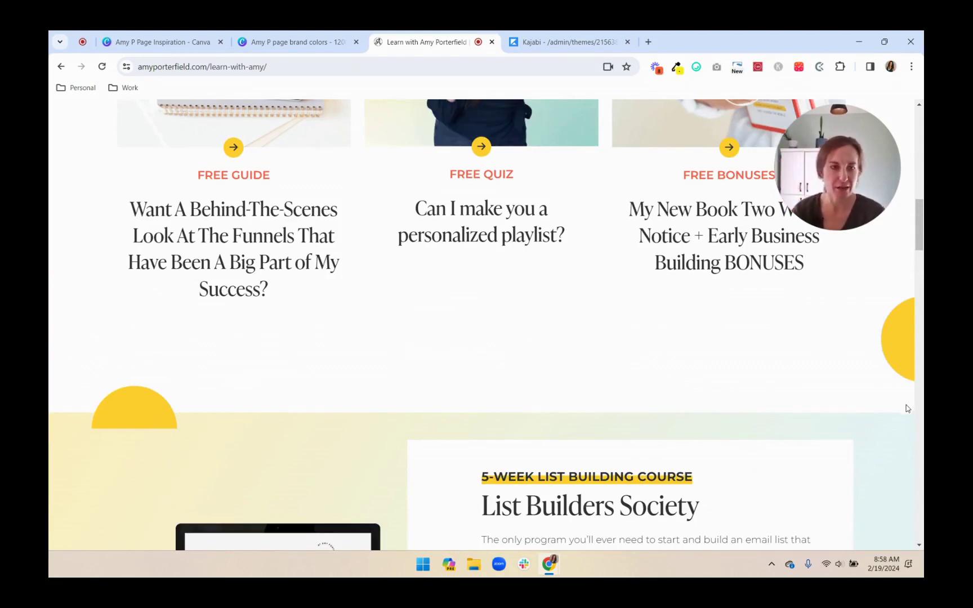
{"action": "scroll", "coordinate": [867, 427], "scroll_direction": "up", "scroll_amount": 6}
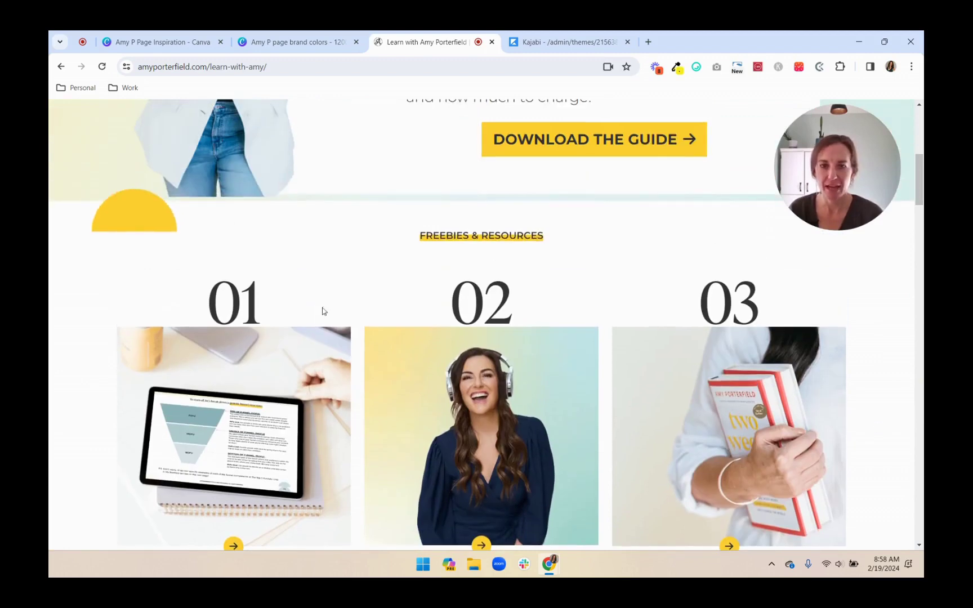
{"action": "scroll", "coordinate": [237, 338], "scroll_direction": "down", "scroll_amount": 4}
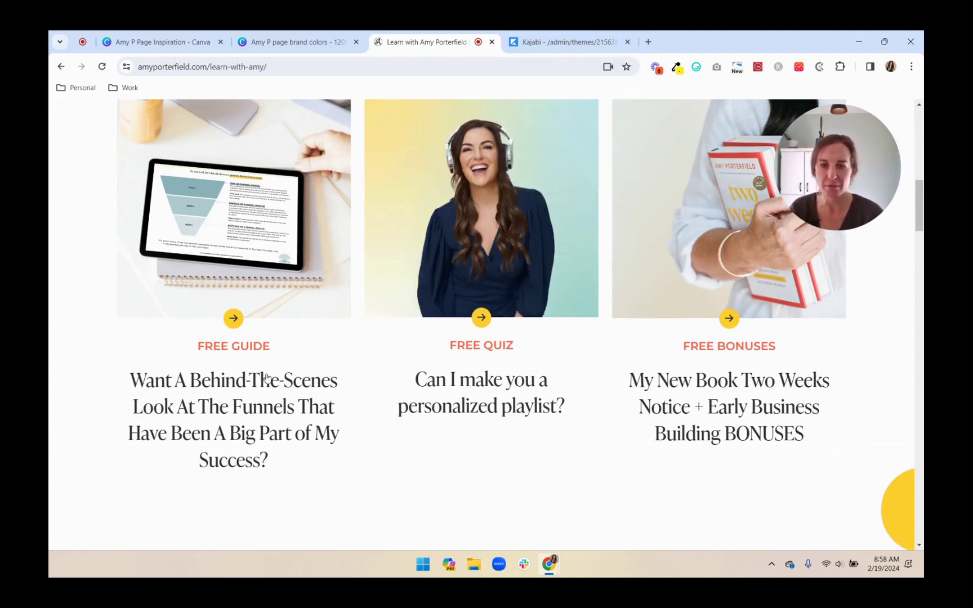
{"action": "scroll", "coordinate": [266, 349], "scroll_direction": "up", "scroll_amount": 2}
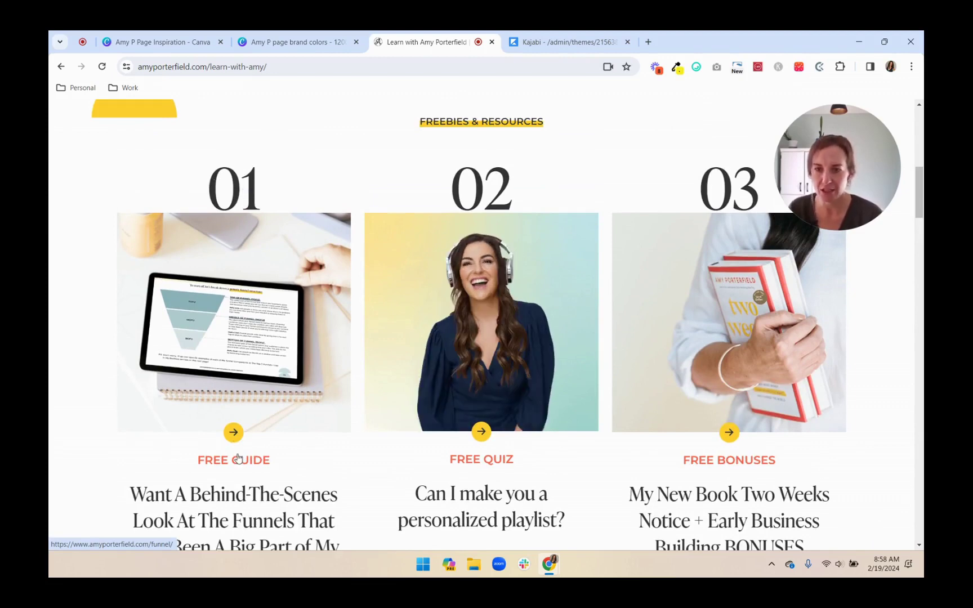
{"action": "scroll", "coordinate": [239, 459], "scroll_direction": "down", "scroll_amount": 2}
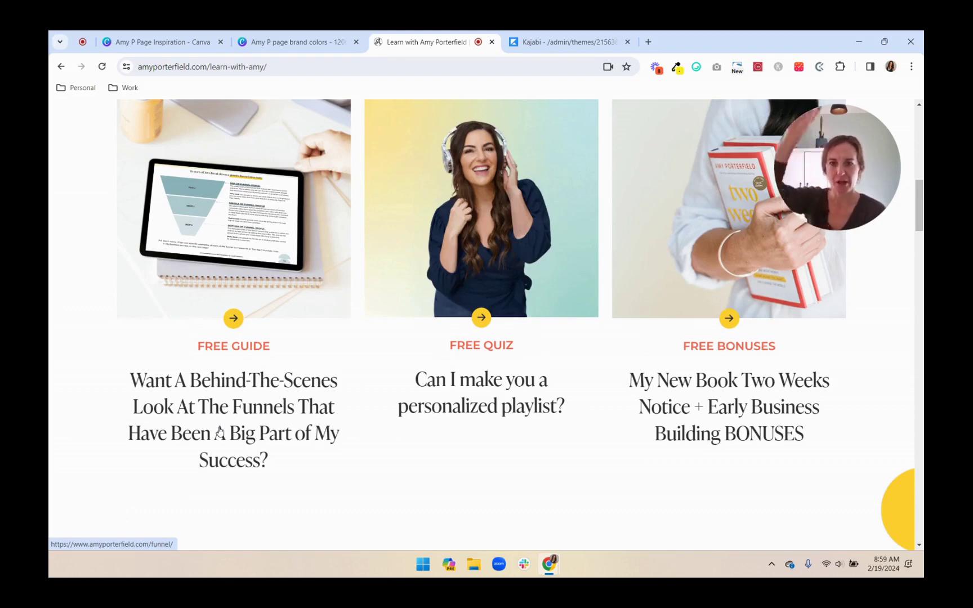
{"action": "scroll", "coordinate": [219, 432], "scroll_direction": "up", "scroll_amount": 3}
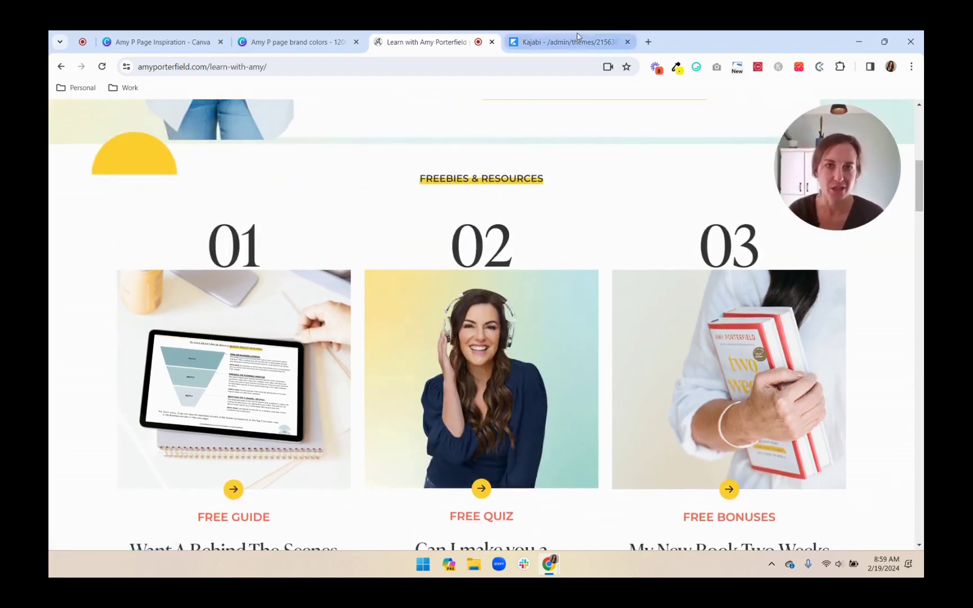
- Add a blank custom section to the Kajabi page, found by searching 'custo'
{"action": "left_click", "coordinate": [562, 40]}
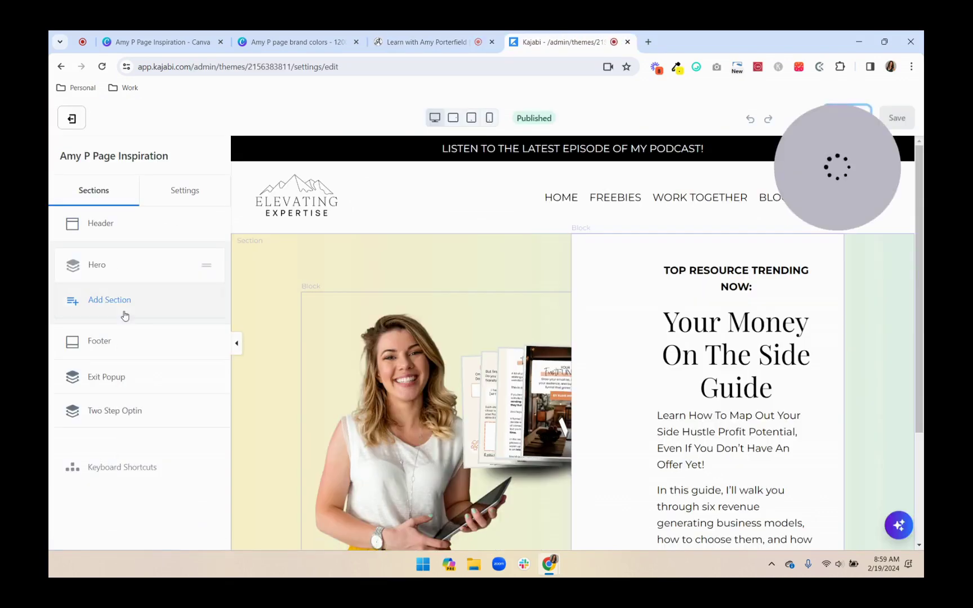
{"action": "left_click", "coordinate": [105, 305]}
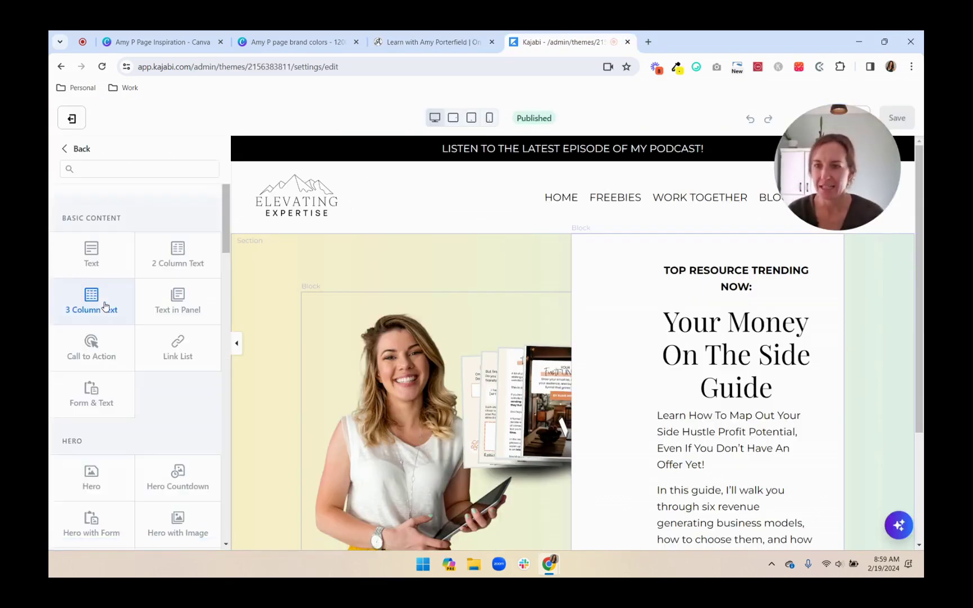
{"action": "left_click", "coordinate": [153, 169]}
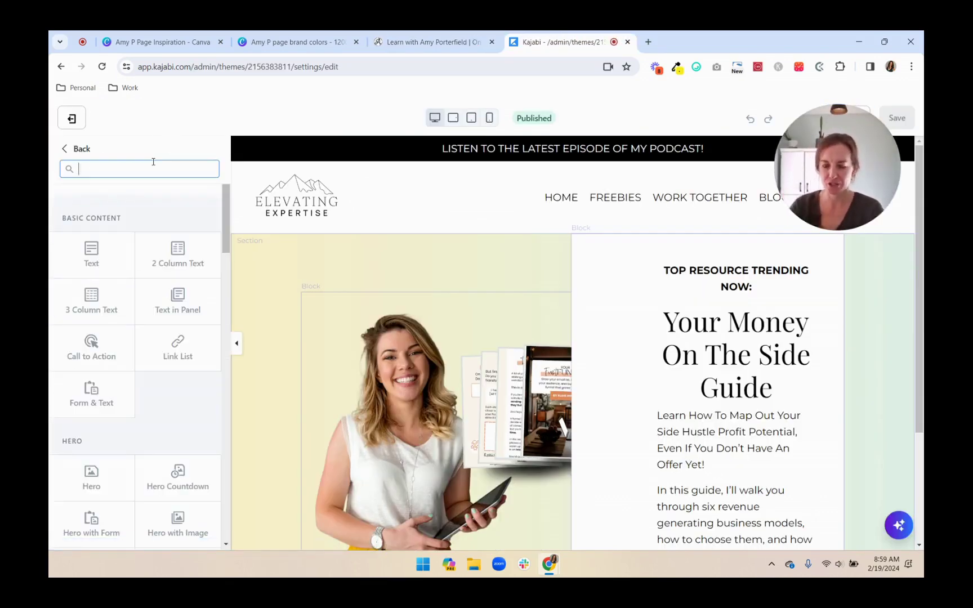
{"action": "type", "text": "custo"}
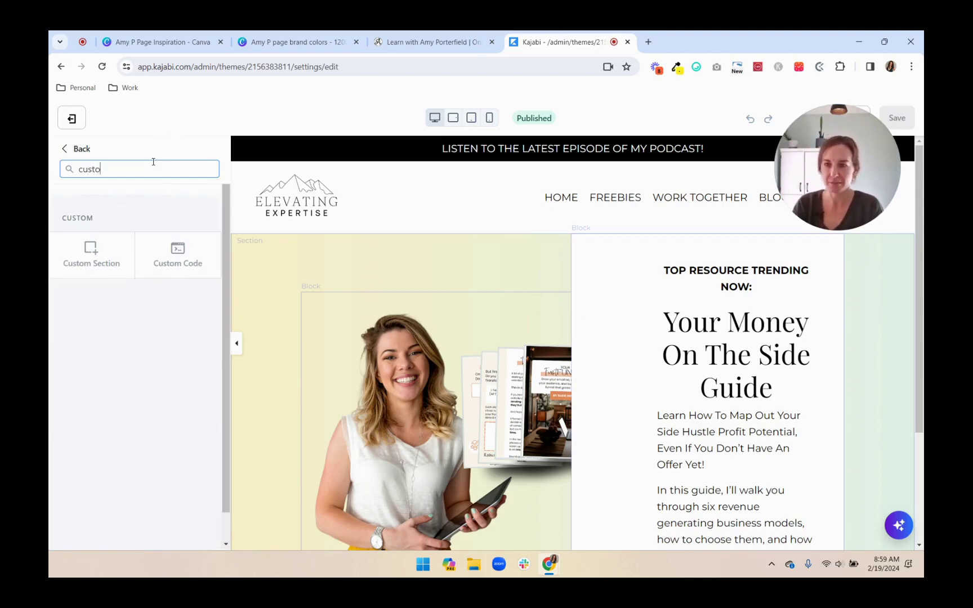
{"action": "left_click", "coordinate": [116, 273]}
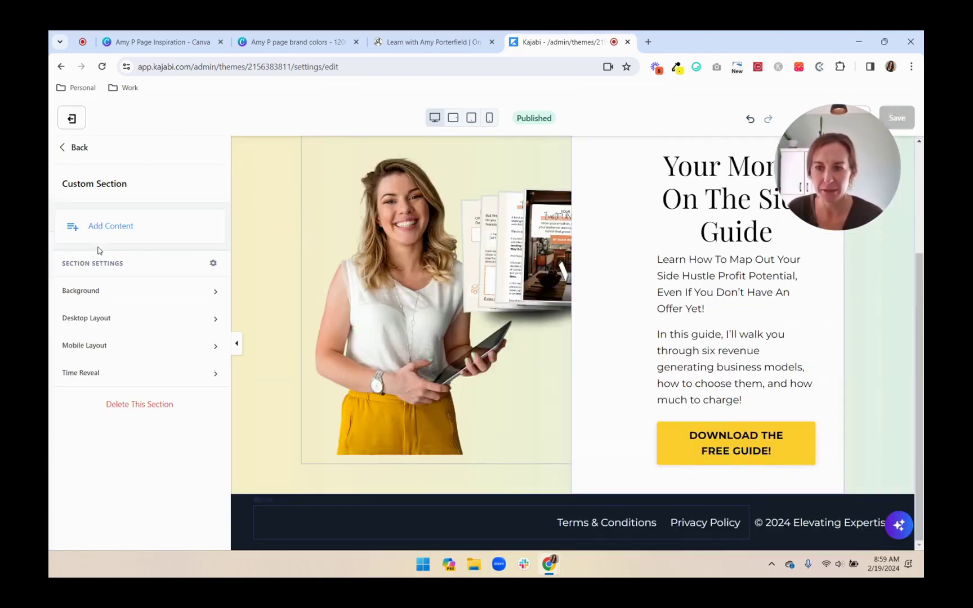
{"action": "left_click", "coordinate": [77, 150]}
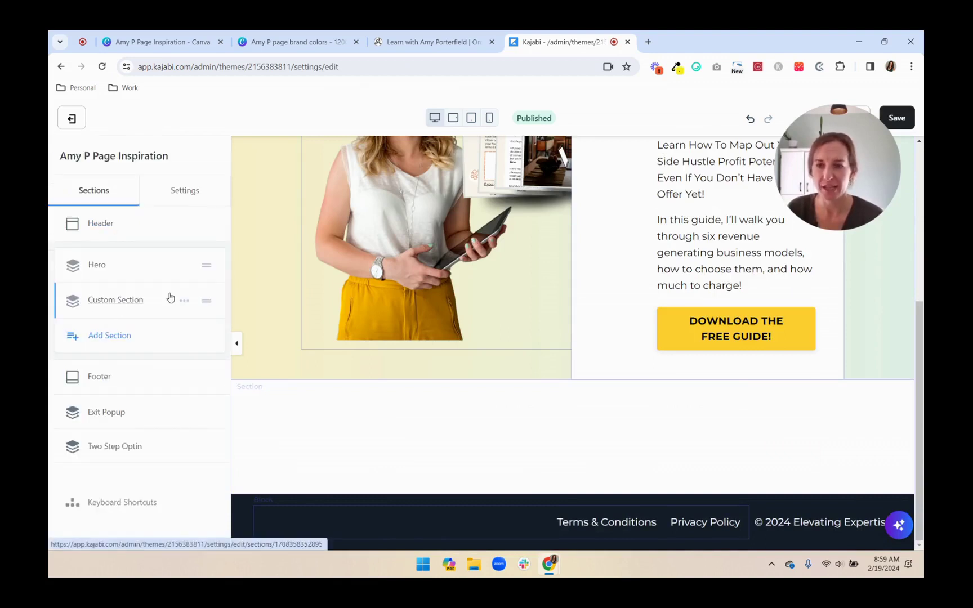
- Rename the custom section to 'Freebies & Resources' and open its settings
{"action": "left_click", "coordinate": [185, 302]}
{"action": "left_click", "coordinate": [177, 324]}
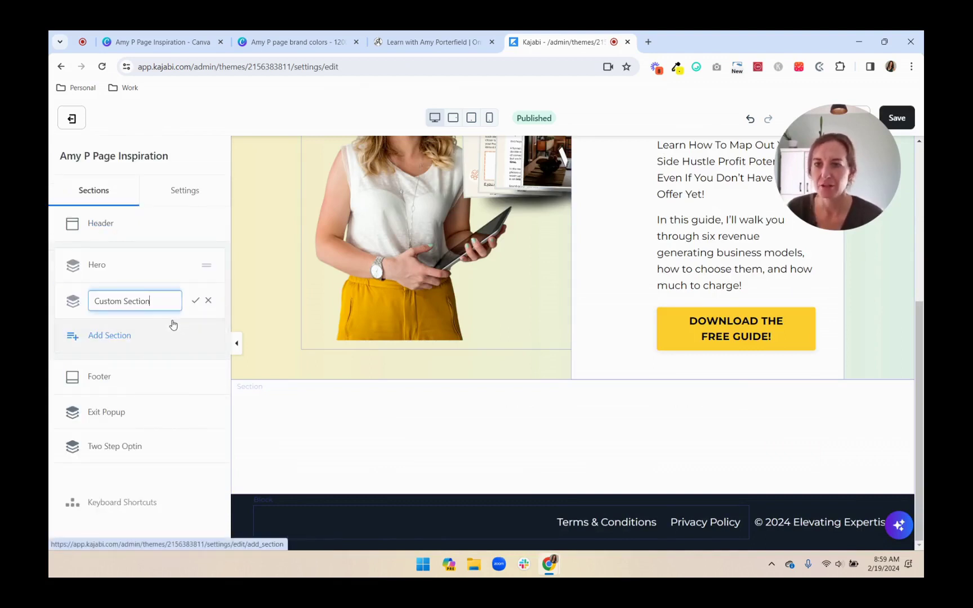
{"action": "left_click_drag", "start_coordinate": [150, 300], "coordinate": [70, 304]}
{"action": "type", "text": "Freebies & Resources"}
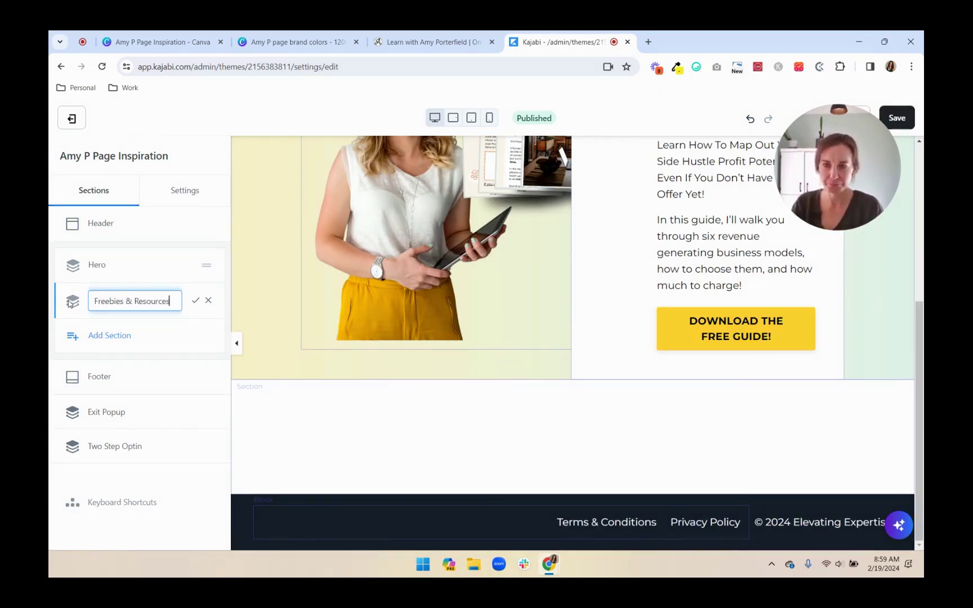
{"action": "left_click", "coordinate": [195, 300]}
{"action": "left_click", "coordinate": [111, 300]}
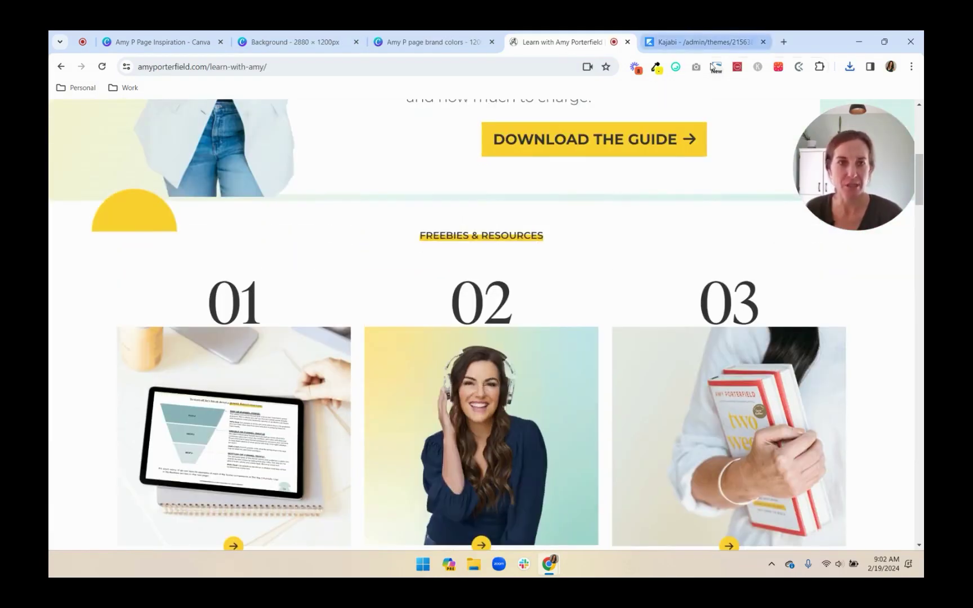
- Add a Text block to the section and replace its placeholder with FREEBIES & RESOURCES
{"action": "left_click", "coordinate": [707, 44]}
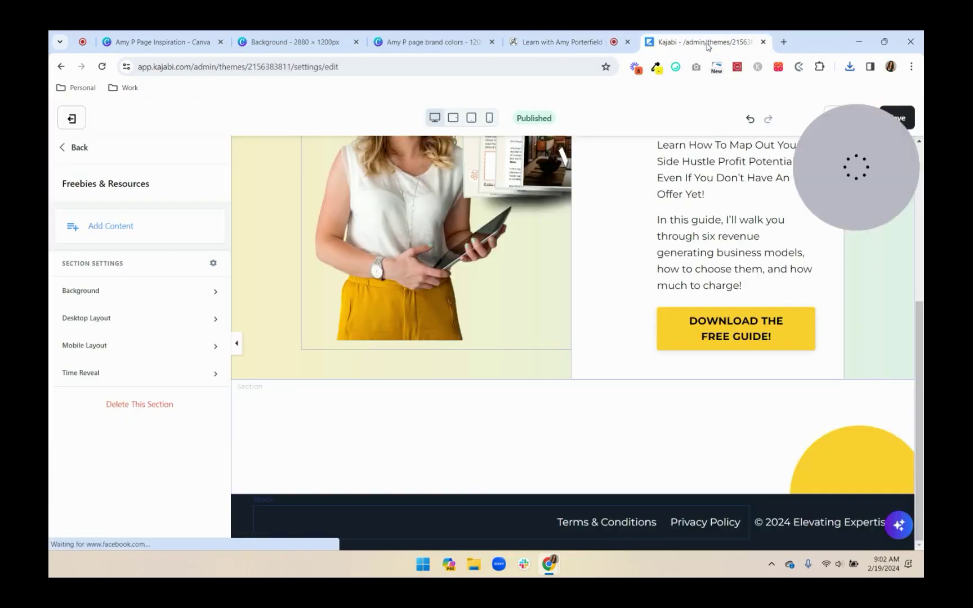
{"action": "left_click", "coordinate": [112, 227]}
{"action": "scroll", "coordinate": [92, 377], "scroll_direction": "down", "scroll_amount": 4}
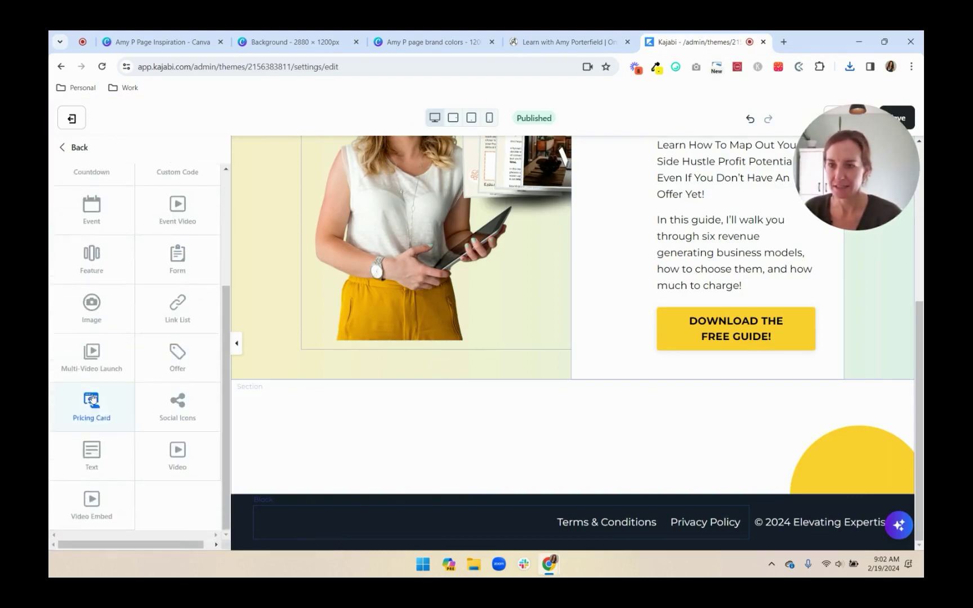
{"action": "left_click", "coordinate": [92, 450]}
{"action": "left_click", "coordinate": [179, 328]}
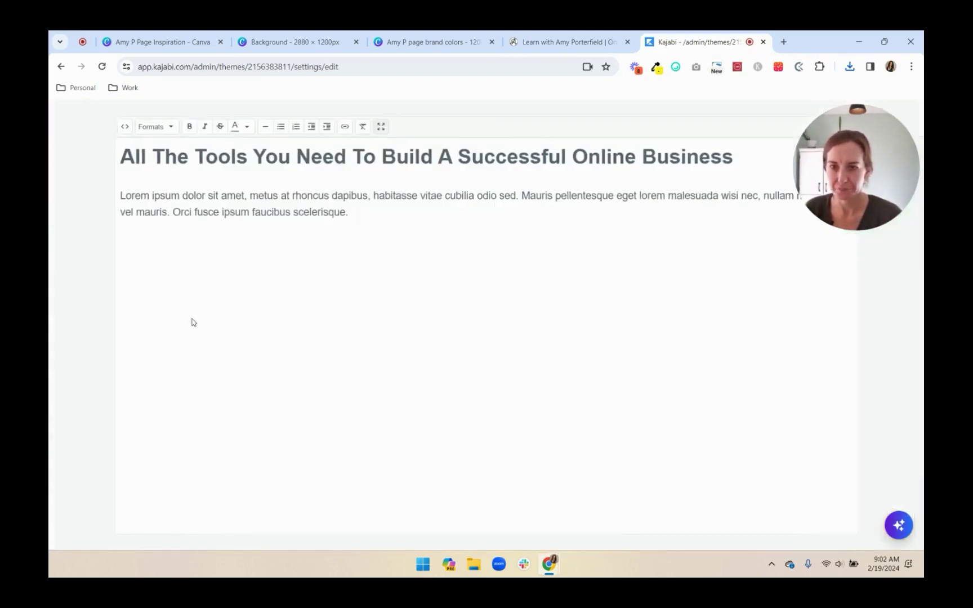
{"action": "key", "text": "ctrl+a"}
{"action": "type", "text": "FREE"}
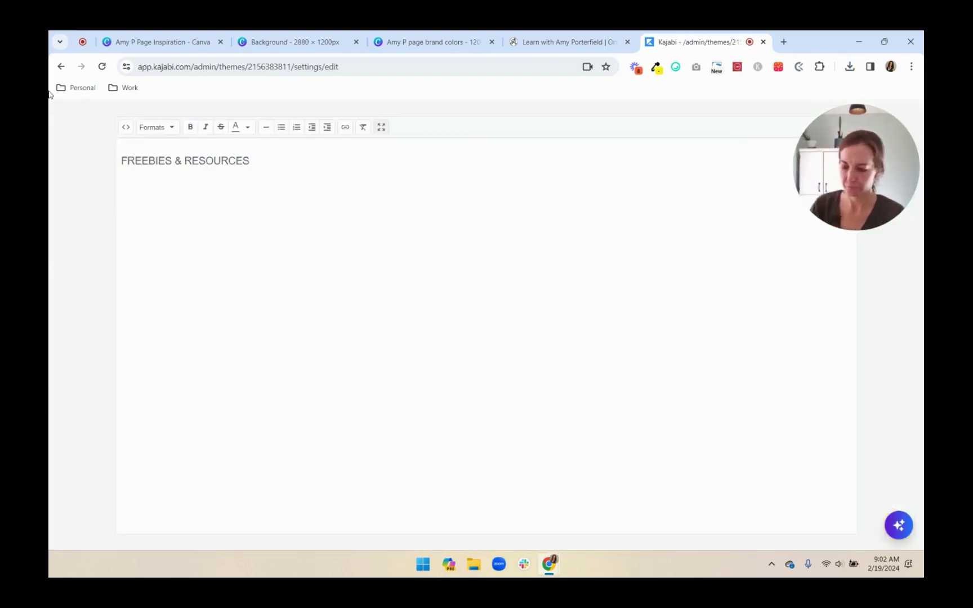
- Format the FREEBIES & RESOURCES text as Heading 2 in black
{"action": "key", "text": "ctrl+a"}
{"action": "left_click", "coordinate": [151, 127]}
{"action": "mouse_move", "coordinate": [163, 144]}
{"action": "left_click", "coordinate": [282, 202]}
{"action": "left_click", "coordinate": [362, 152]}
{"action": "key", "text": "ctrl+a"}
{"action": "left_click", "coordinate": [248, 128]}
{"action": "left_click", "coordinate": [253, 148]}
- Center-align the FREEBIES & RESOURCES heading using the block's Desktop Layout text alignment
{"action": "left_click", "coordinate": [381, 127]}
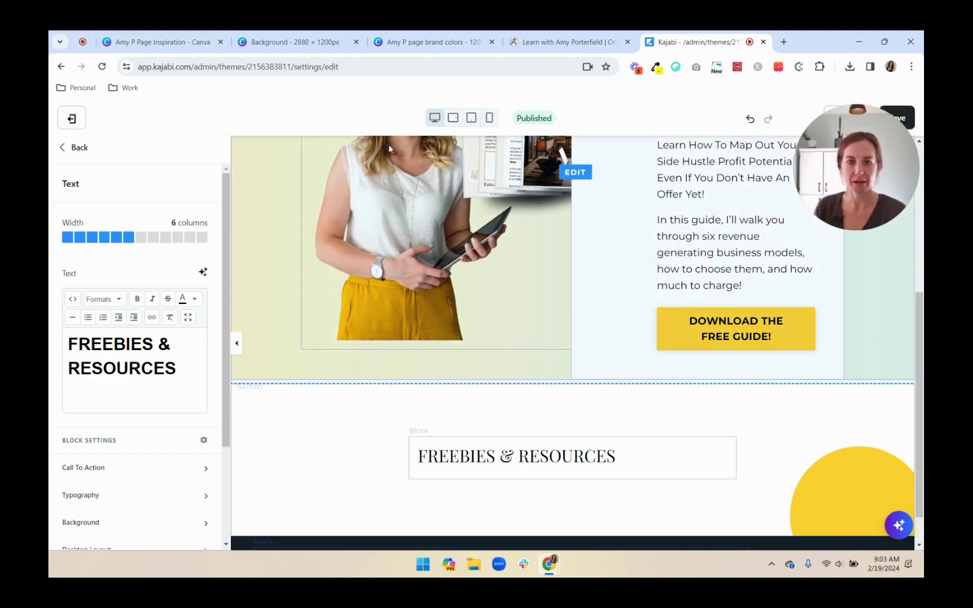
{"action": "scroll", "coordinate": [330, 495], "scroll_direction": "down", "scroll_amount": 1}
{"action": "scroll", "coordinate": [157, 453], "scroll_direction": "down", "scroll_amount": 2}
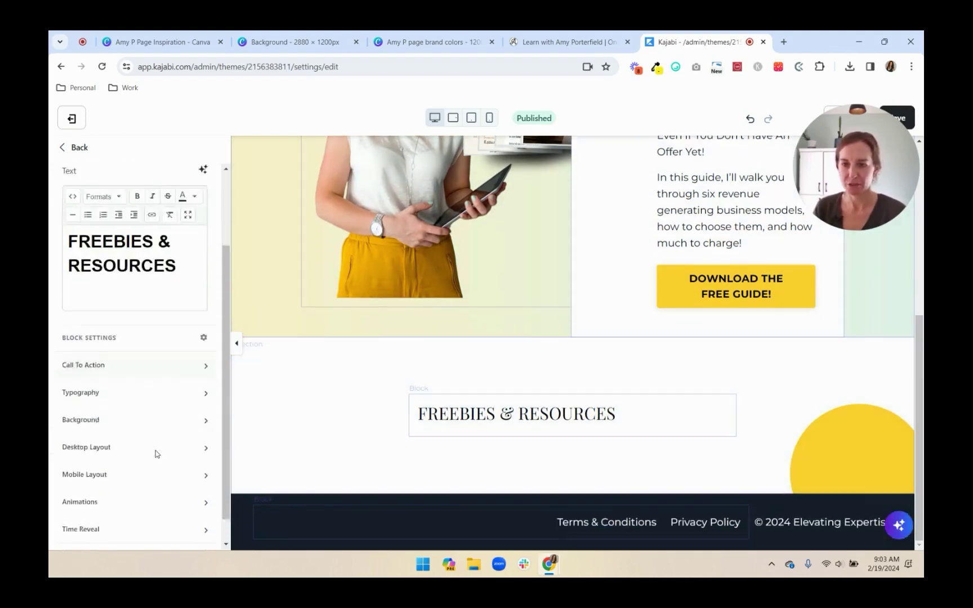
{"action": "scroll", "coordinate": [157, 452], "scroll_direction": "down", "scroll_amount": 1}
{"action": "left_click", "coordinate": [155, 421]}
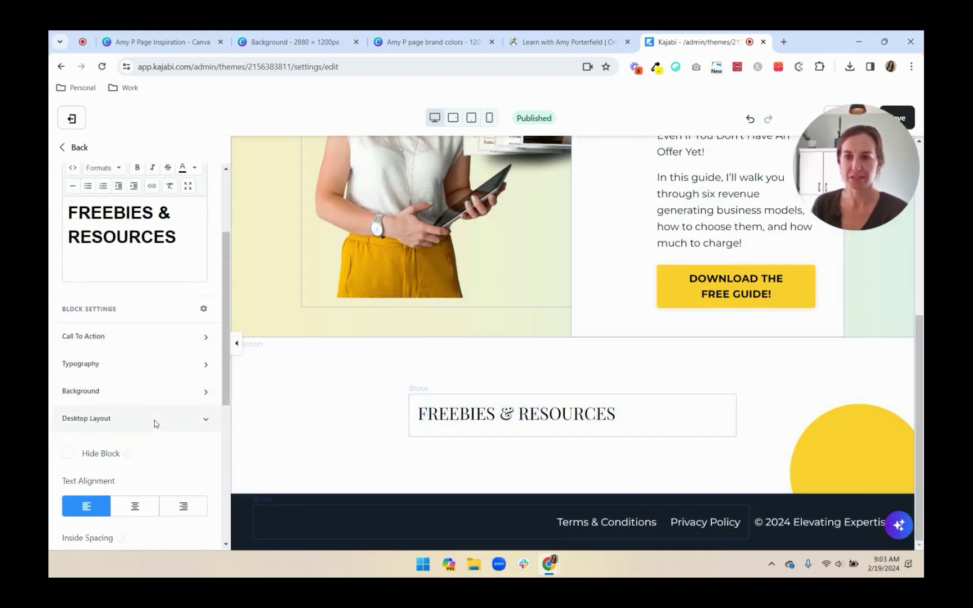
{"action": "left_click", "coordinate": [141, 518]}
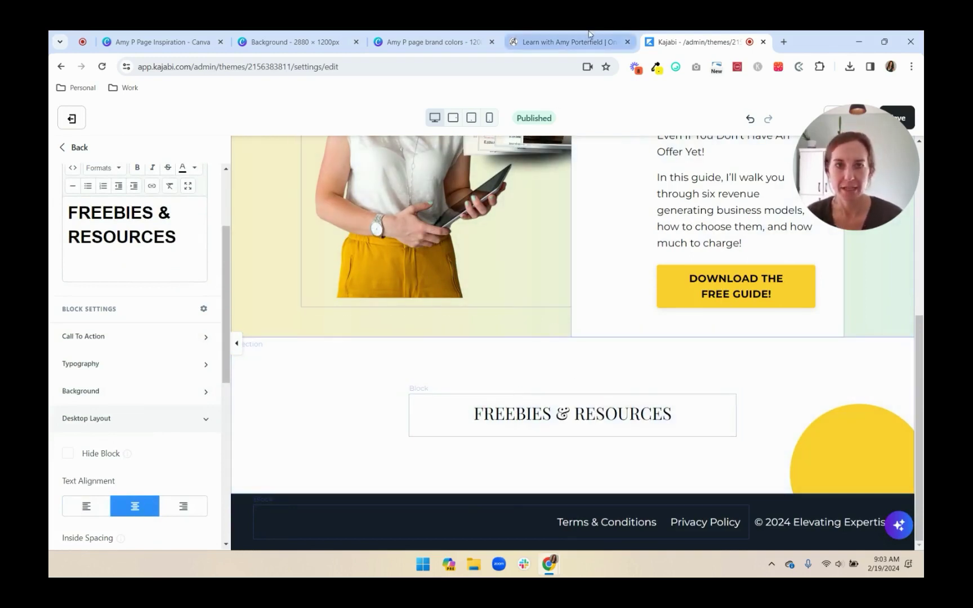
{"action": "scroll", "coordinate": [151, 461], "scroll_direction": "down", "scroll_amount": 5}
{"action": "scroll", "coordinate": [109, 434], "scroll_direction": "down", "scroll_amount": 2}
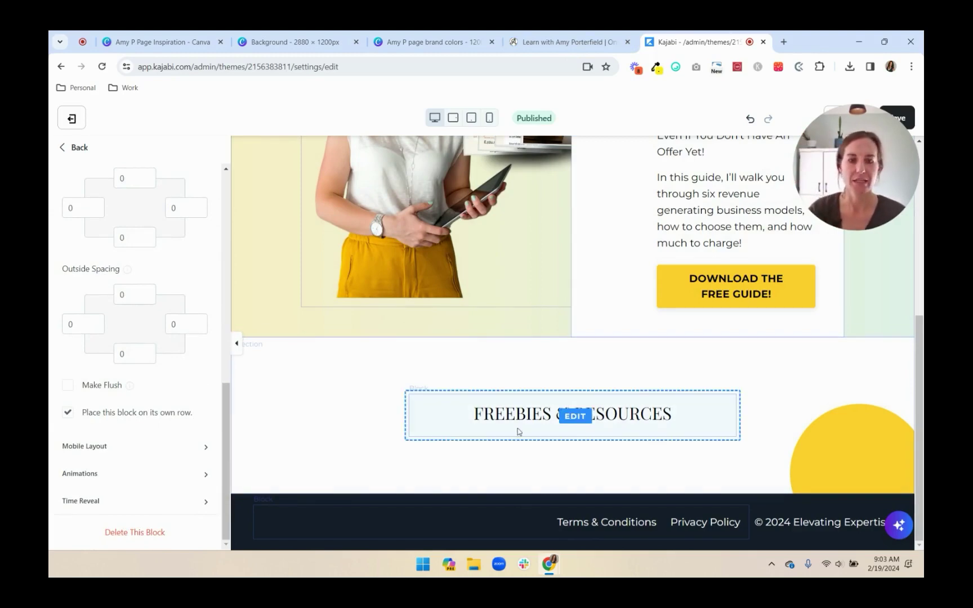
{"action": "left_click", "coordinate": [563, 42]}
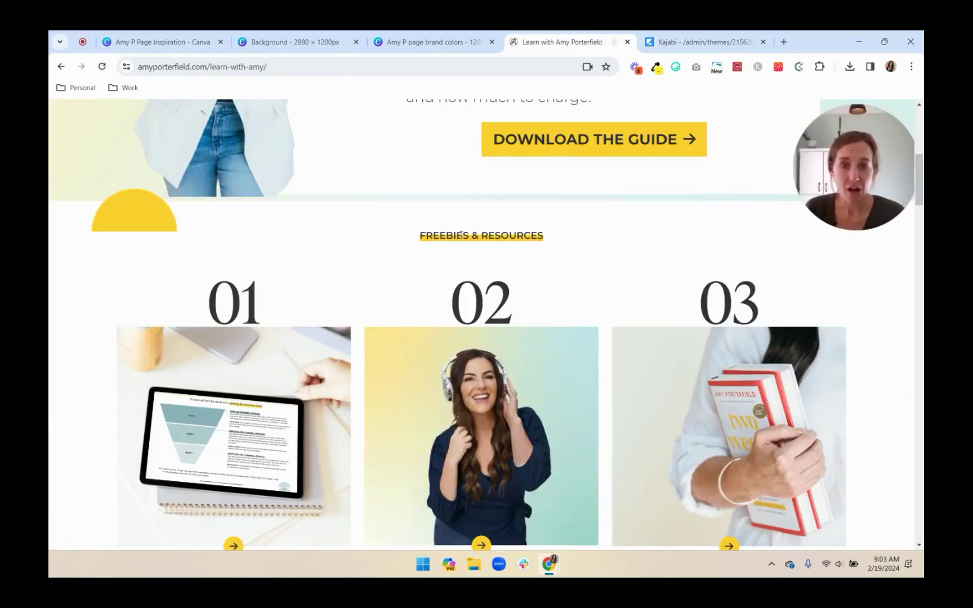
- Reload the Amy Porterfield page and scroll to its yellow-highlighted Freebies & Resources heading
{"action": "scroll", "coordinate": [604, 337], "scroll_direction": "up", "scroll_amount": 7}
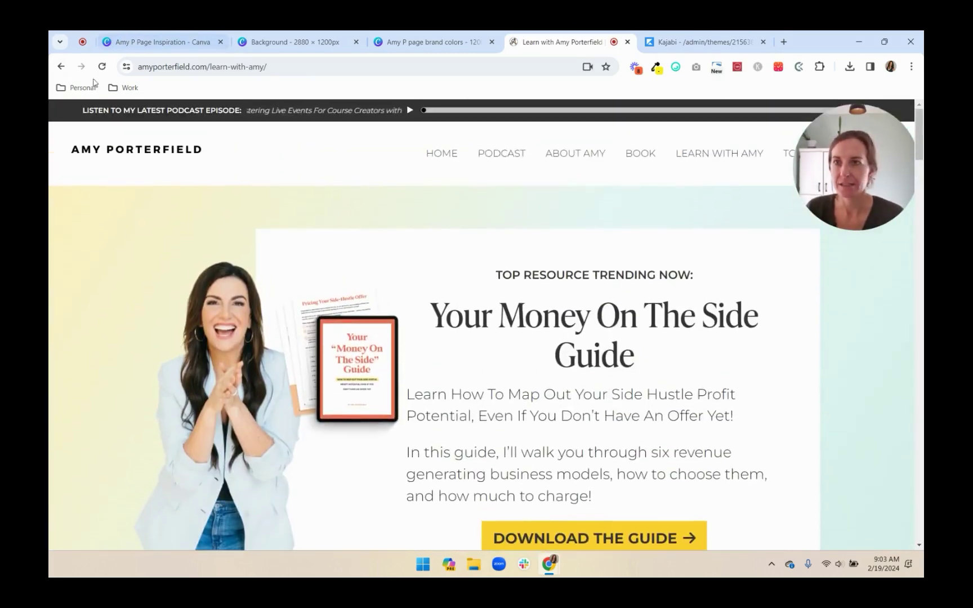
{"action": "left_click", "coordinate": [102, 66]}
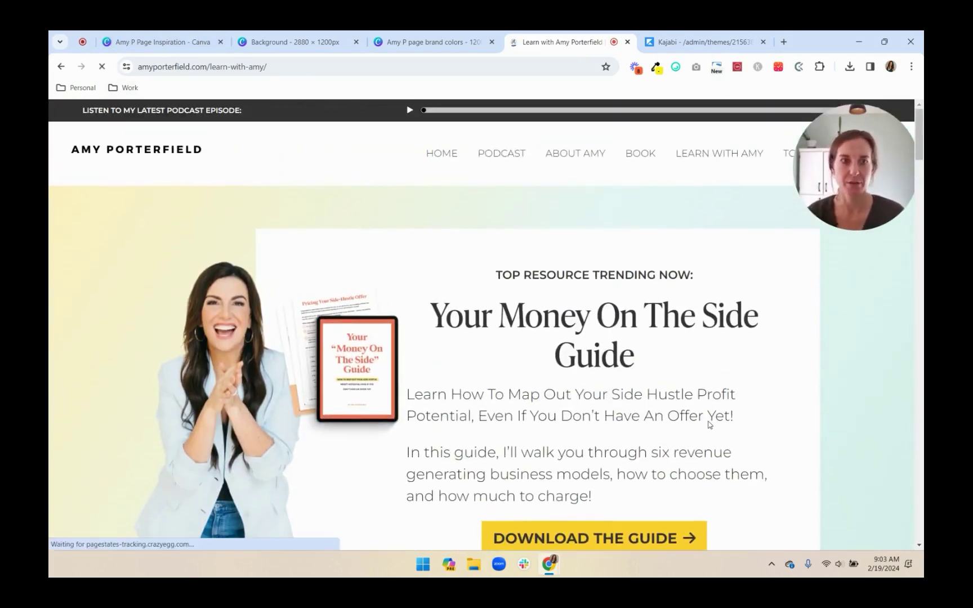
{"action": "scroll", "coordinate": [715, 428], "scroll_direction": "down", "scroll_amount": 3}
{"action": "scroll", "coordinate": [709, 425], "scroll_direction": "down", "scroll_amount": 3}
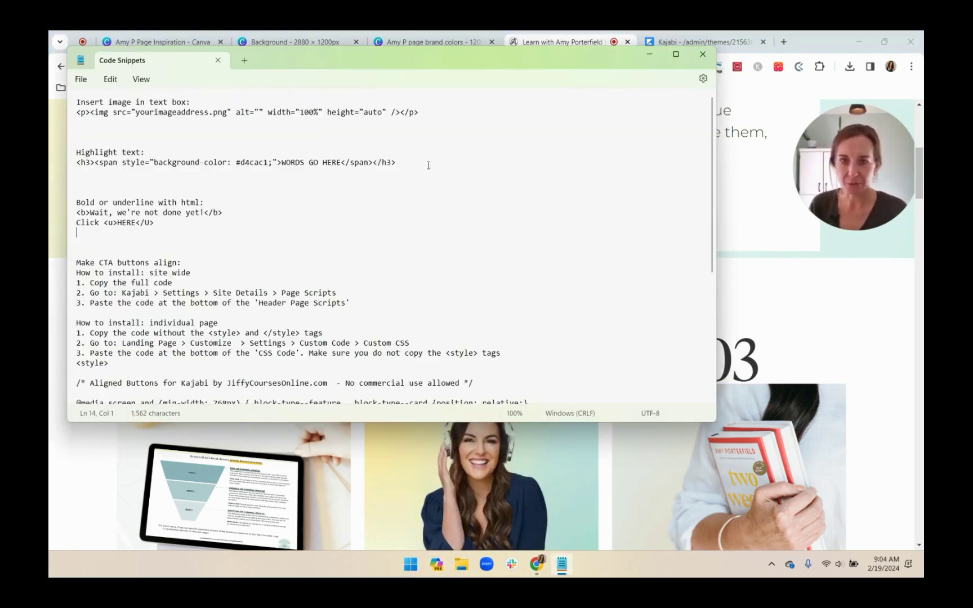
- Copy the highlight-text HTML line from the Code Snippets notes and minimise Notepad
{"action": "left_click_drag", "start_coordinate": [422, 163], "coordinate": [57, 170]}
{"action": "key", "text": "ctrl+c"}
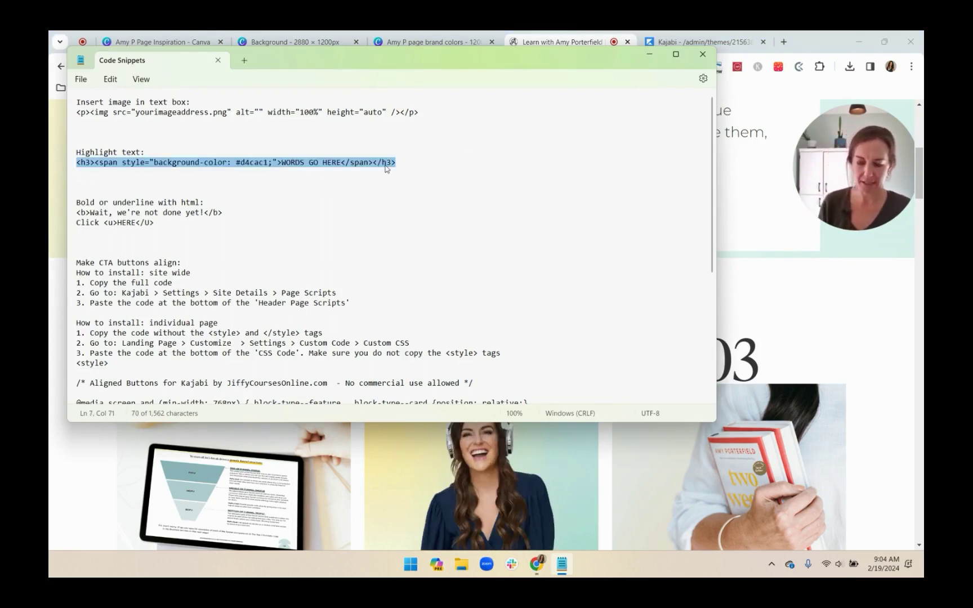
{"action": "left_click", "coordinate": [650, 59]}
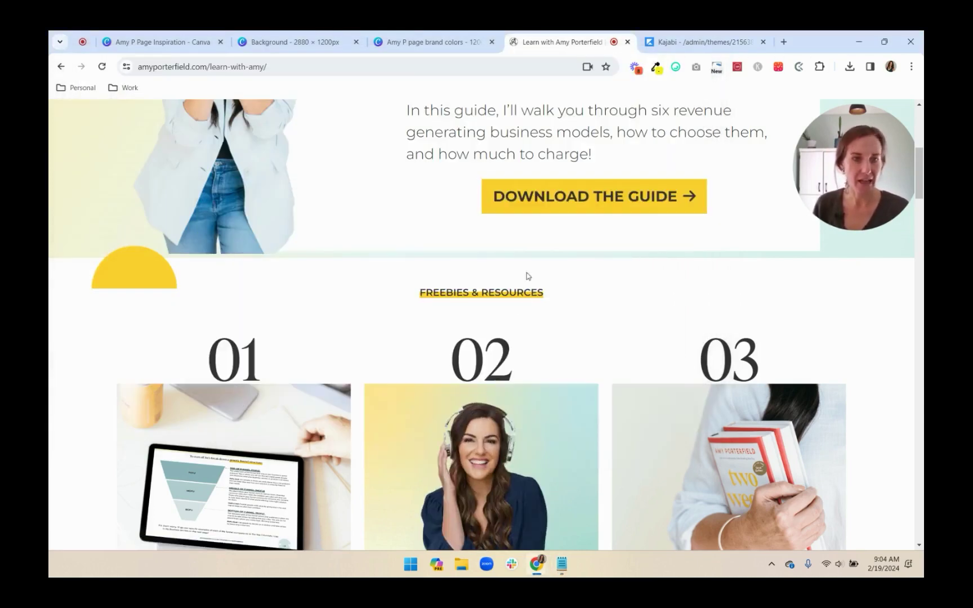
- Paste the highlight snippet into the heading block's HTML source, adding a highlighted WORDS GO HERE line
{"action": "left_click", "coordinate": [714, 42]}
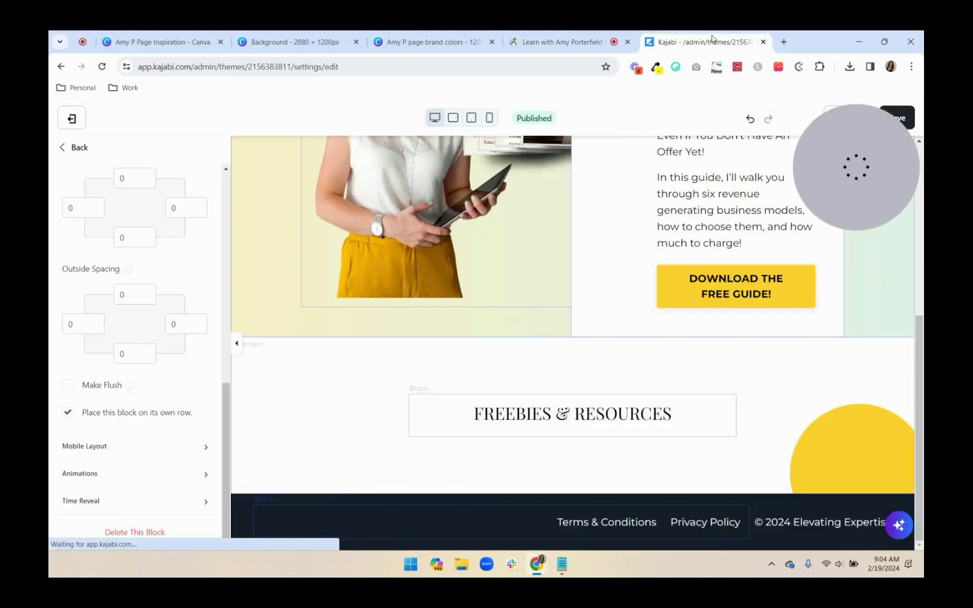
{"action": "left_click", "coordinate": [478, 415]}
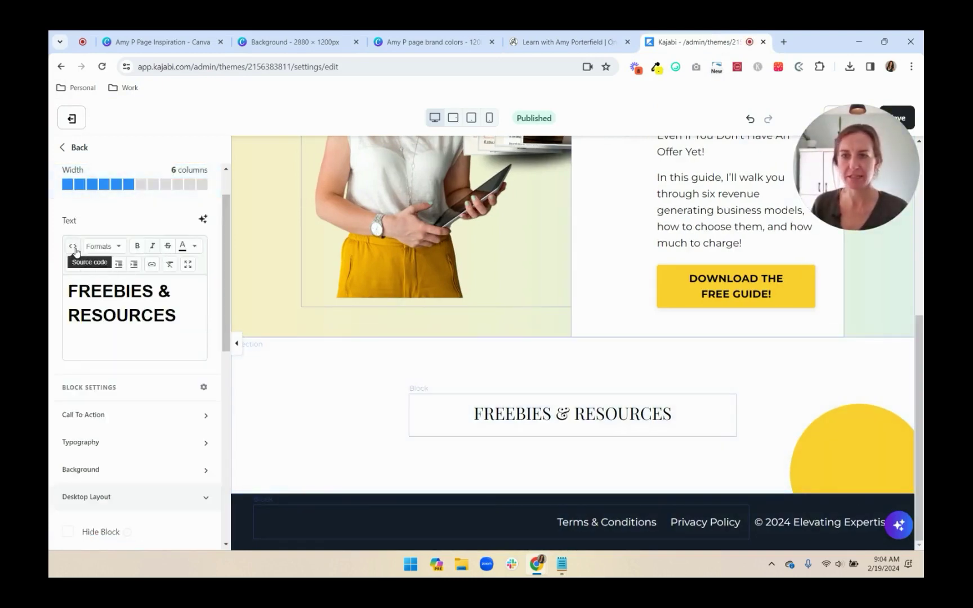
{"action": "left_click", "coordinate": [187, 264]}
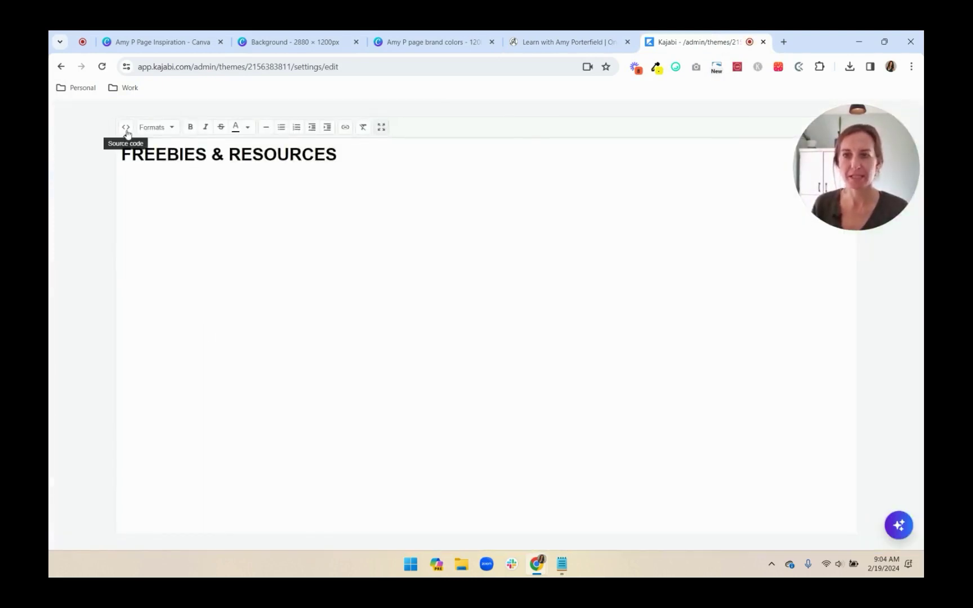
{"action": "left_click", "coordinate": [126, 128]}
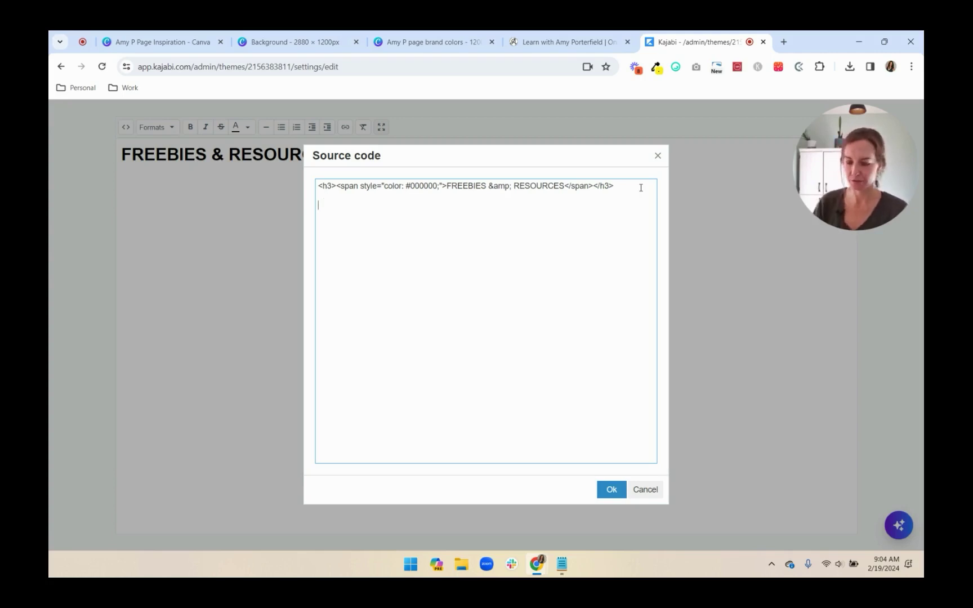
{"action": "key", "text": "ctrl+v"}
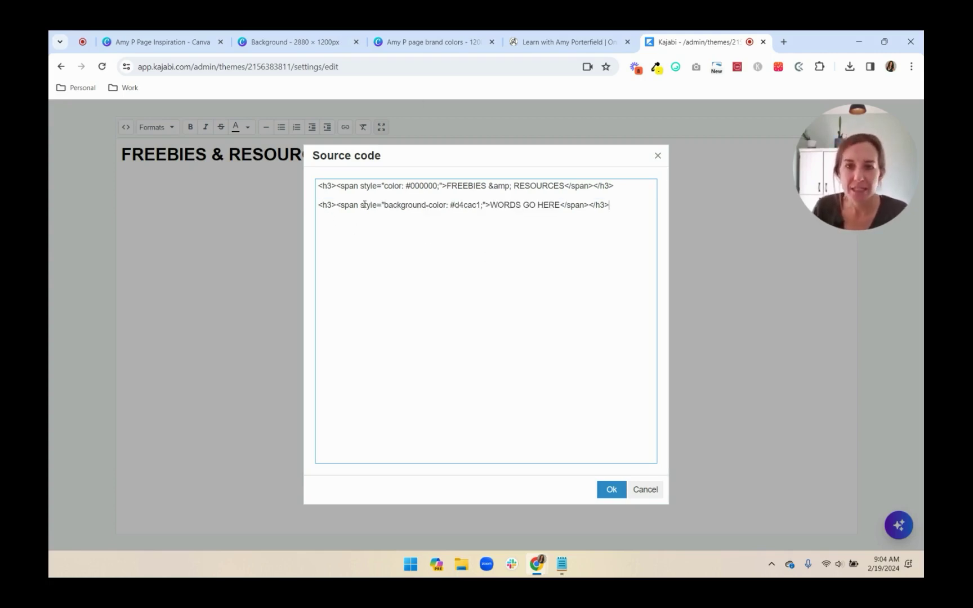
{"action": "left_click_drag", "start_coordinate": [394, 207], "coordinate": [463, 204]}
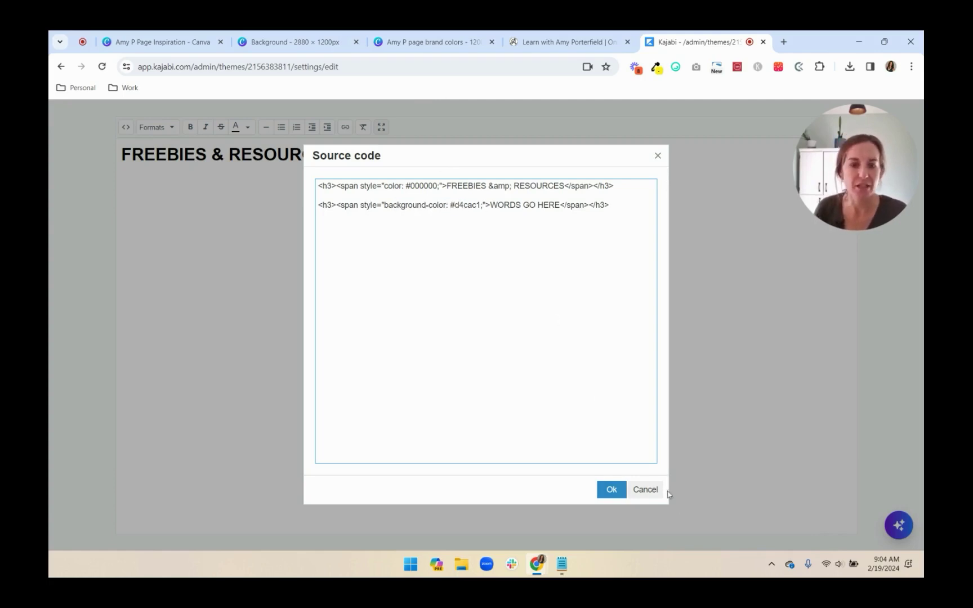
{"action": "left_click", "coordinate": [611, 490]}
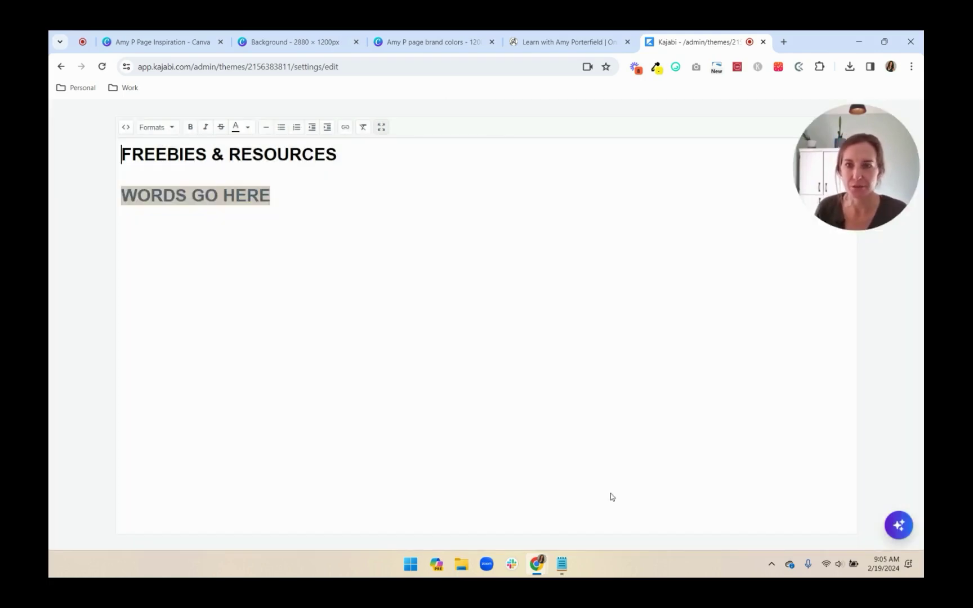
{"action": "left_click", "coordinate": [382, 127]}
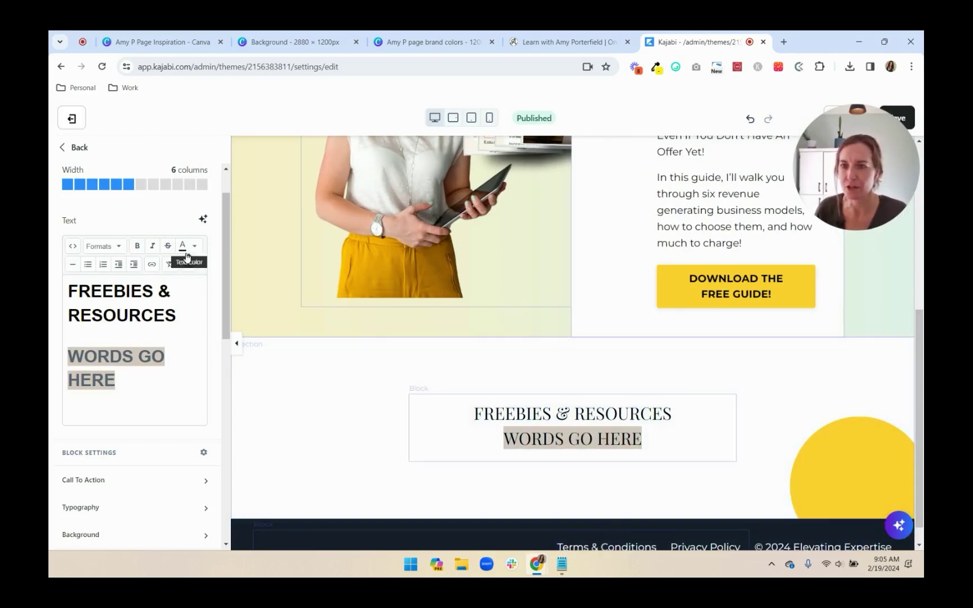
- Change the highlight colour in the source code from #d4cac1 to the brand yellow #FFD130
{"action": "left_click", "coordinate": [70, 247]}
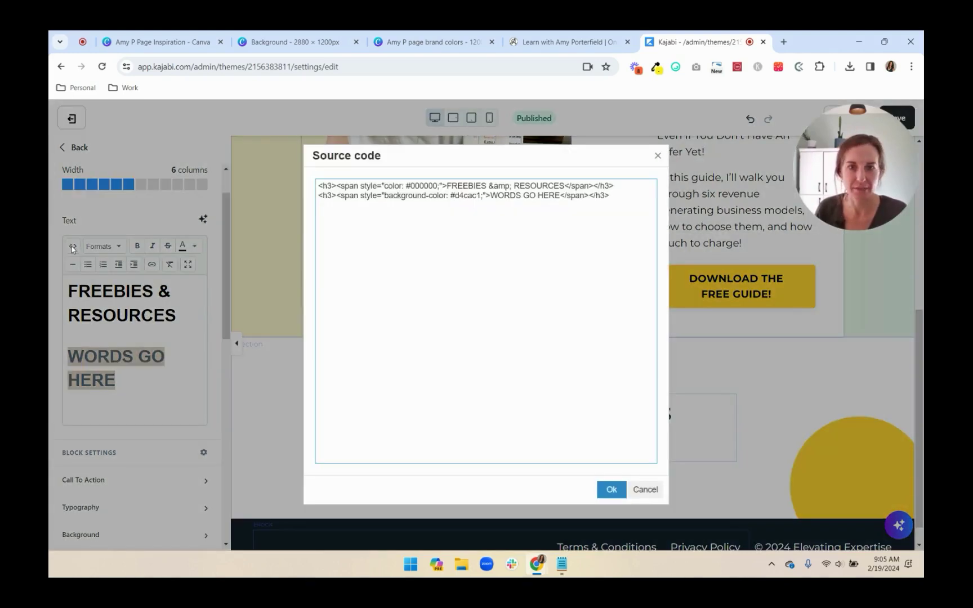
{"action": "left_click", "coordinate": [423, 43]}
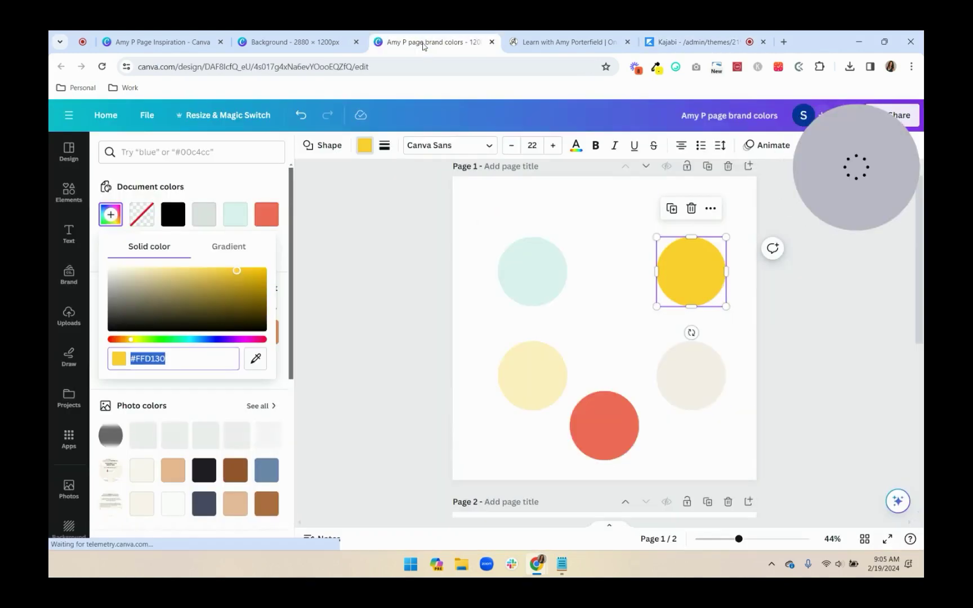
{"action": "left_click", "coordinate": [682, 41]}
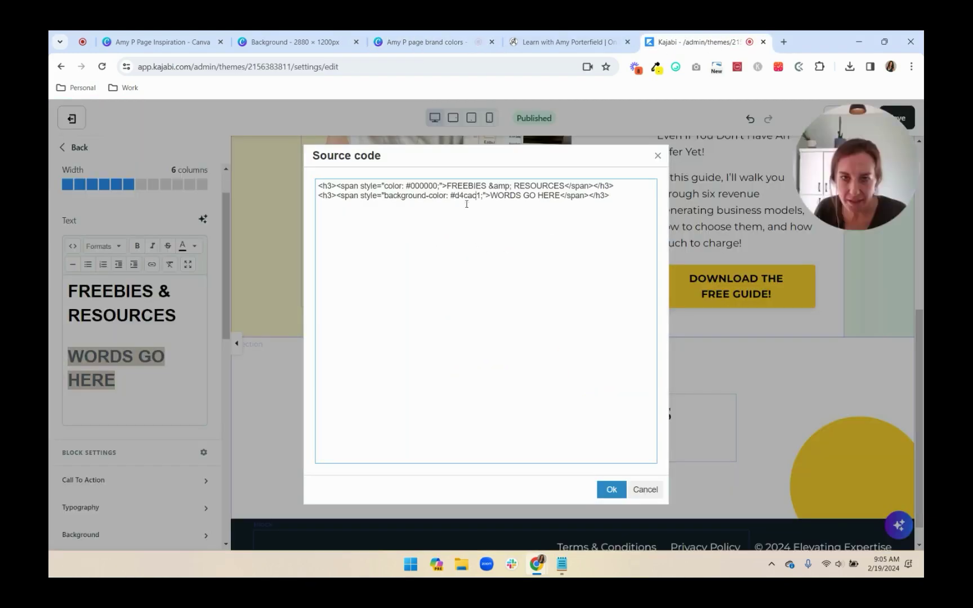
{"action": "left_click_drag", "start_coordinate": [455, 196], "coordinate": [482, 196]}
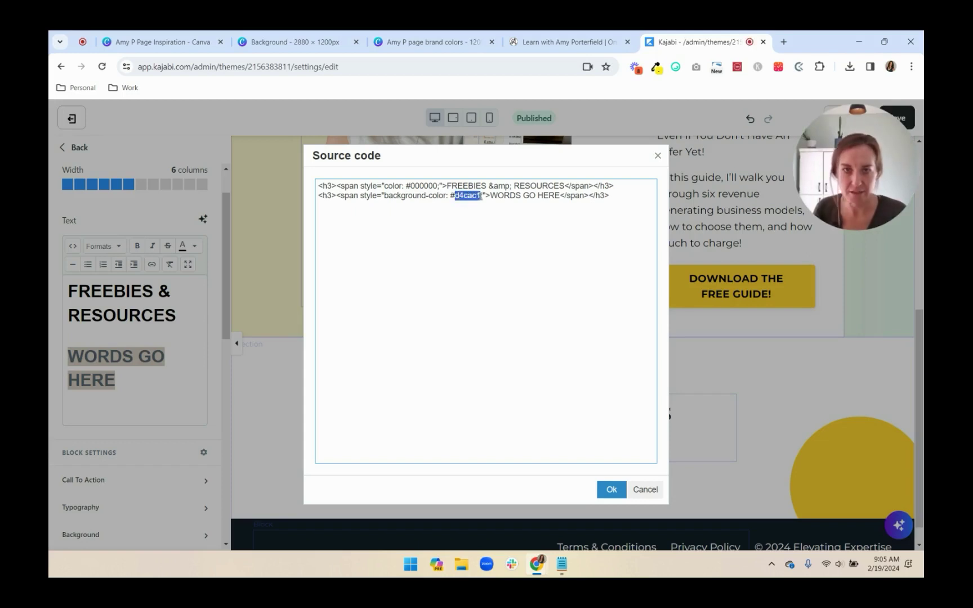
{"action": "key", "text": "BackSpace"}
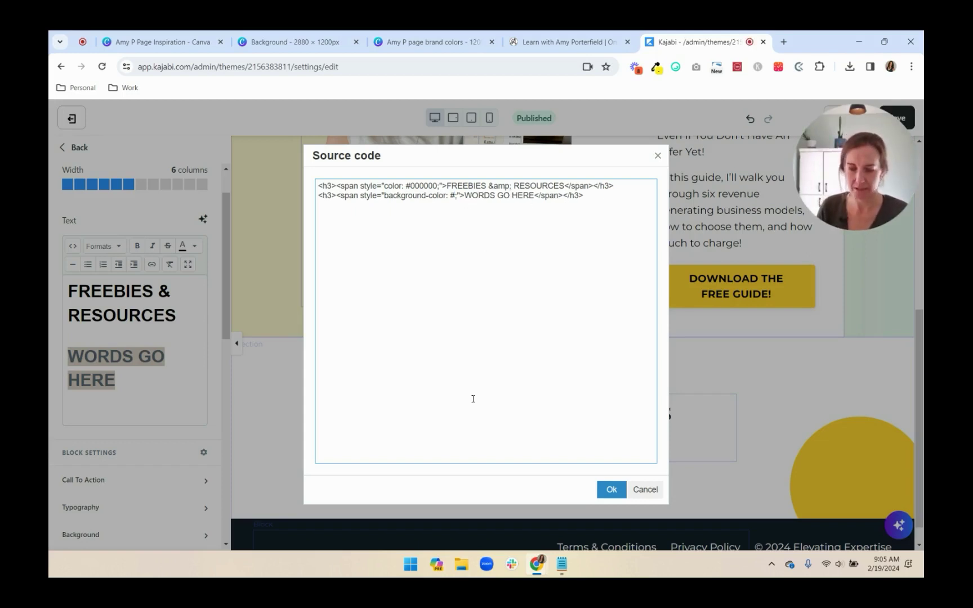
{"action": "type", "text": "#FFD130"}
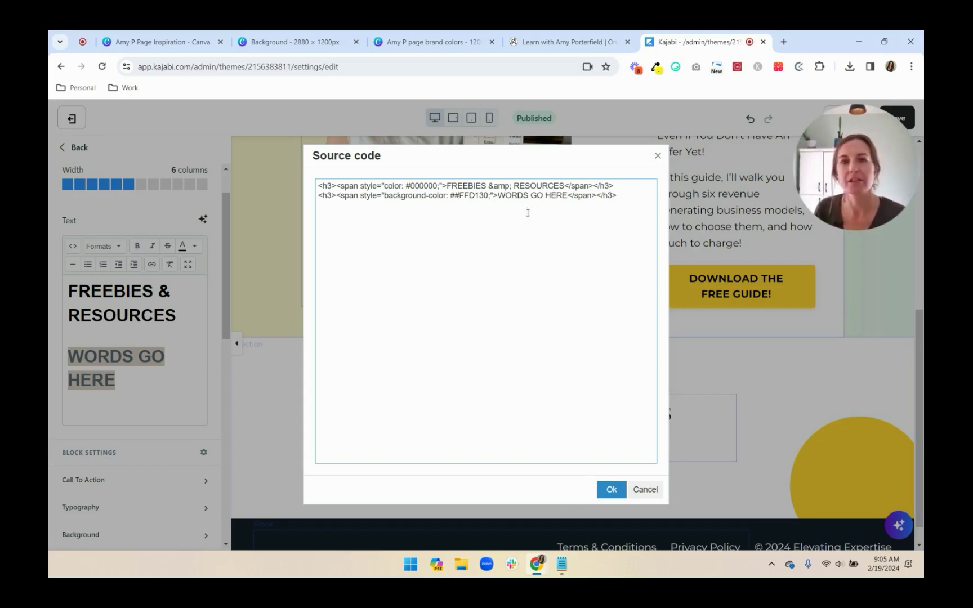
{"action": "key", "text": "BackSpace"}
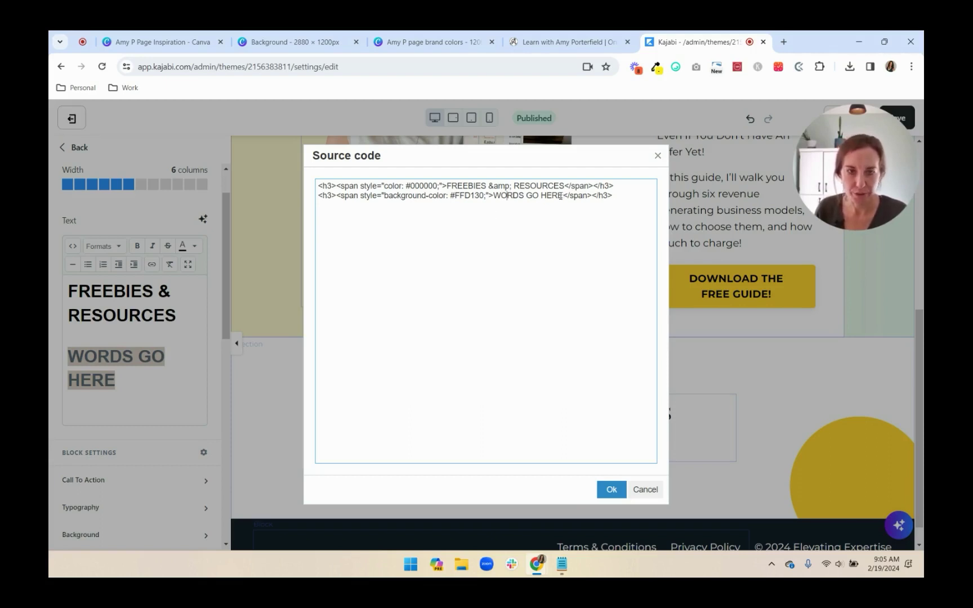
- Replace WORDS GO HERE with FREEBIES & RESOURCES and delete the duplicate black heading line
{"action": "left_click_drag", "start_coordinate": [563, 196], "coordinate": [494, 196]}
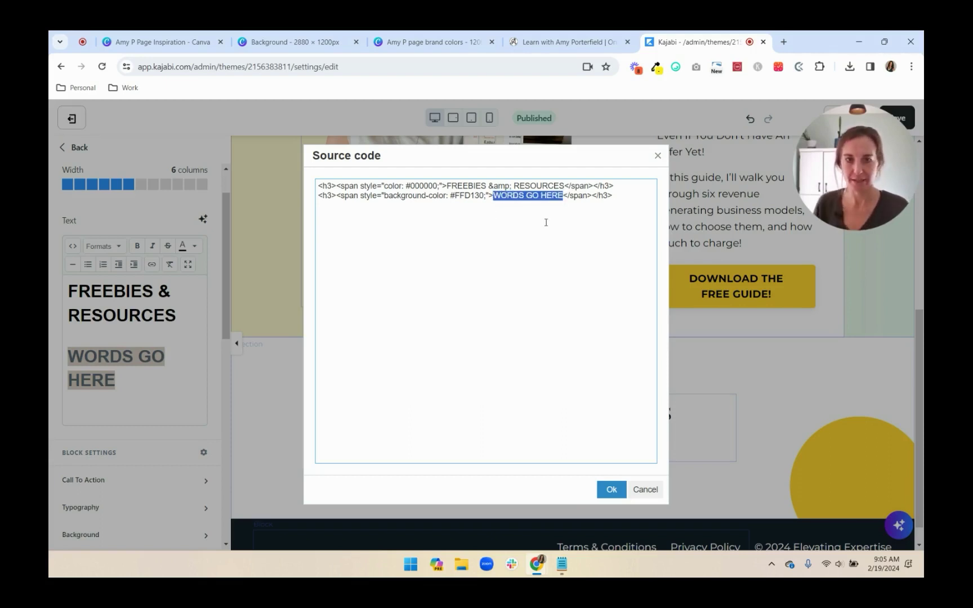
{"action": "type", "text": "FREEBIES & RESOURCES"}
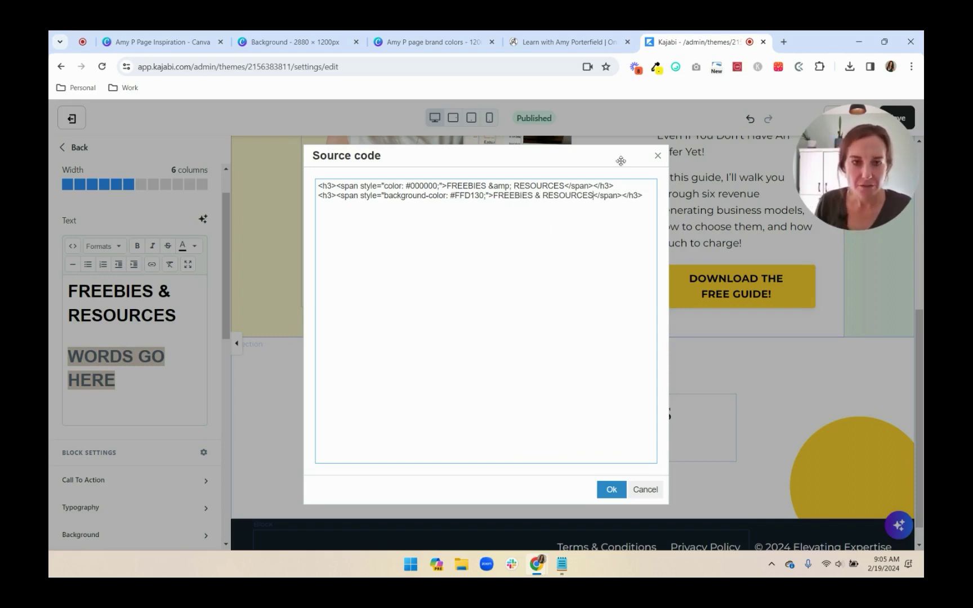
{"action": "left_click_drag", "start_coordinate": [619, 185], "coordinate": [293, 185]}
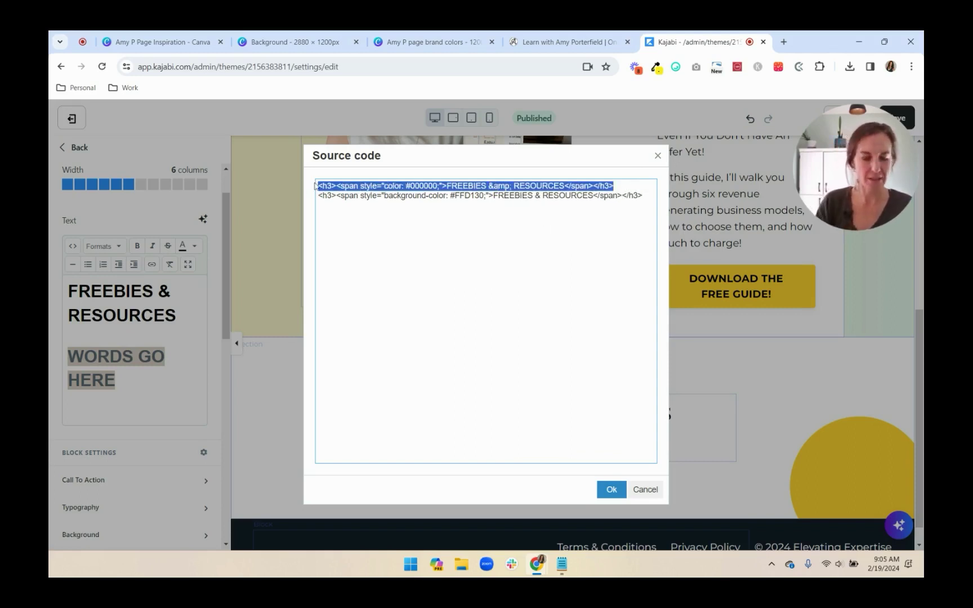
{"action": "key", "text": "BackSpace"}
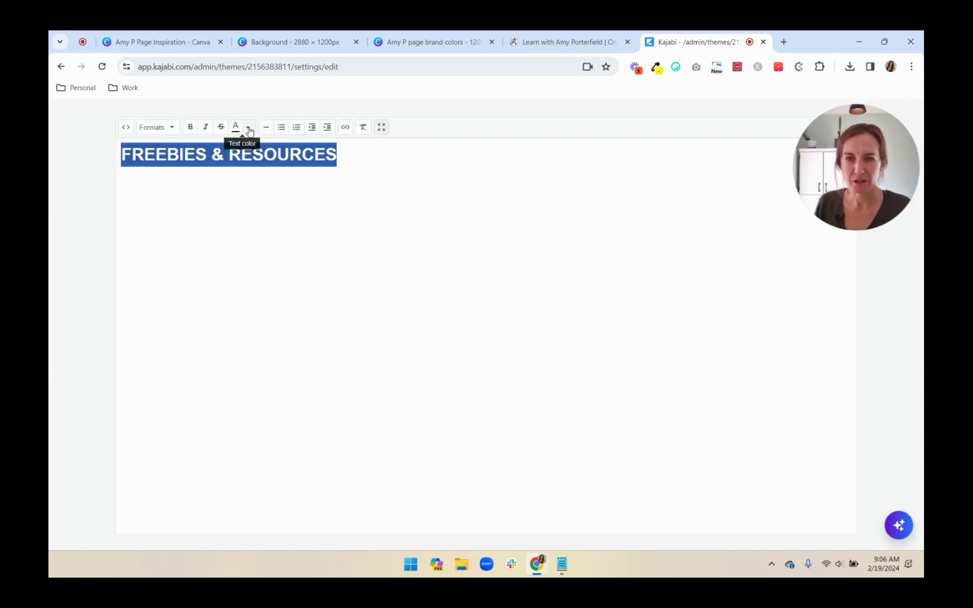
- Apply a text colour to the highlighted heading and compare it with the reference section
{"action": "left_click", "coordinate": [249, 131]}
{"action": "left_click", "coordinate": [258, 170]}
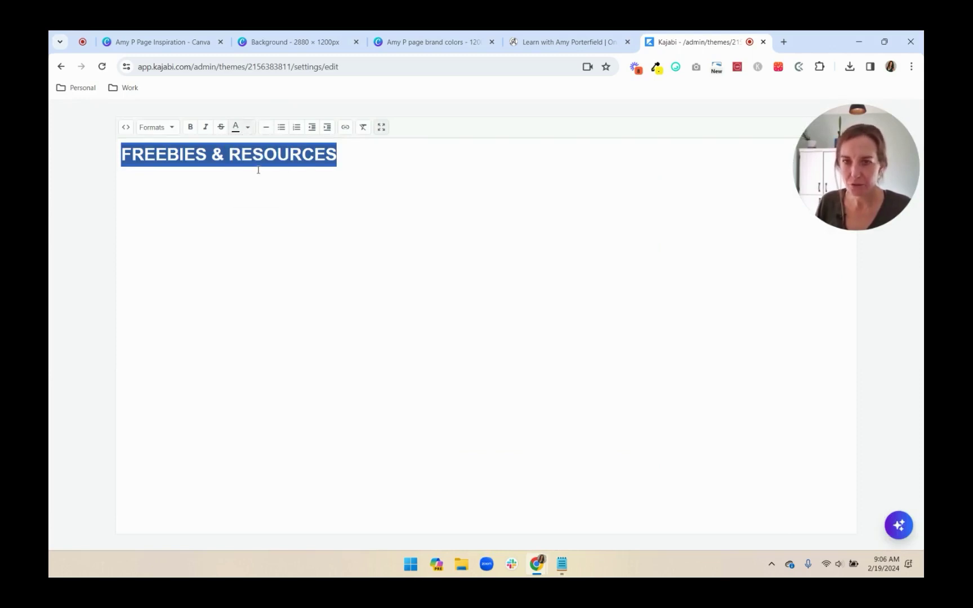
{"action": "left_click", "coordinate": [255, 227]}
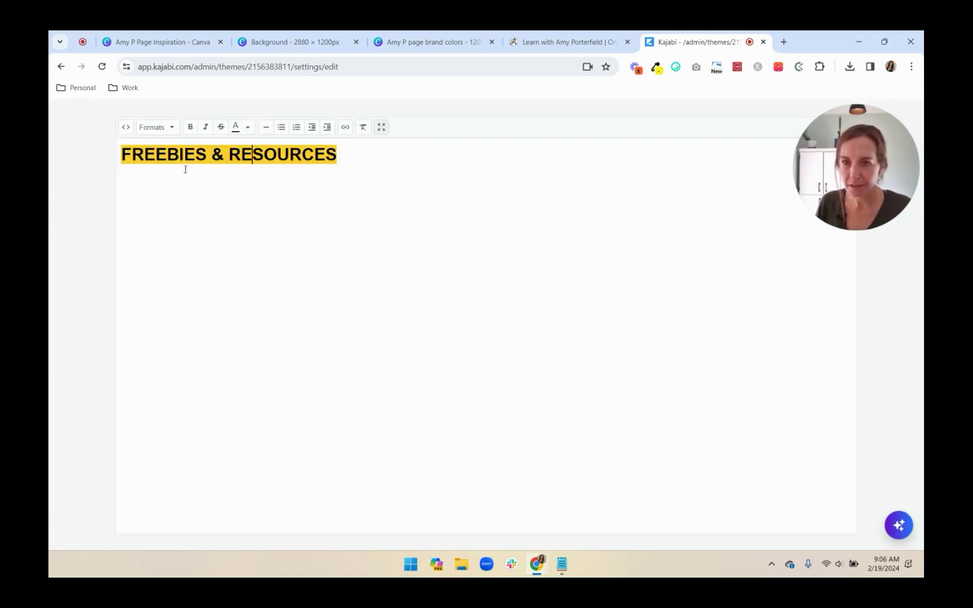
{"action": "left_click", "coordinate": [382, 128]}
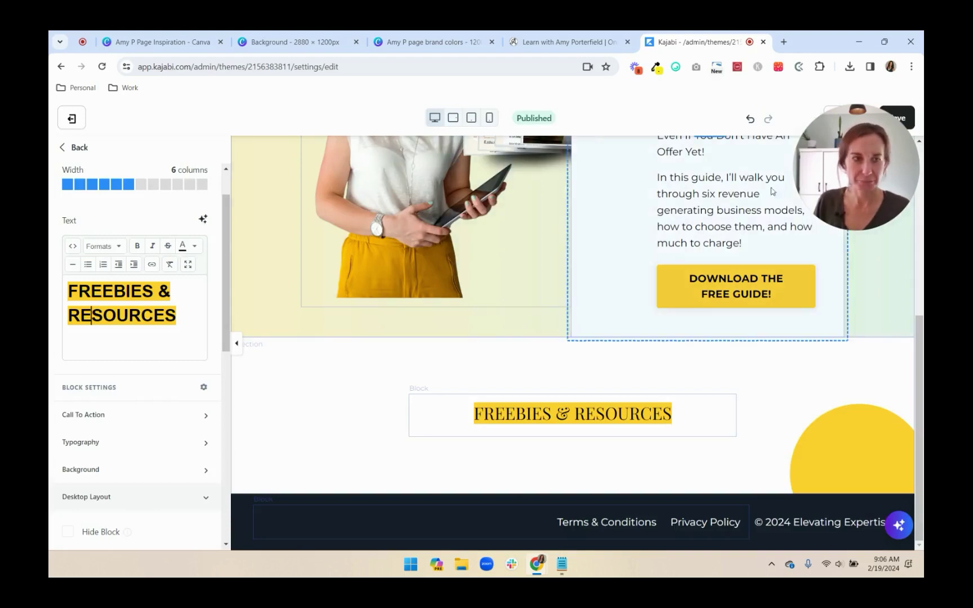
{"action": "key", "text": "ctrl+shift+Tab"}
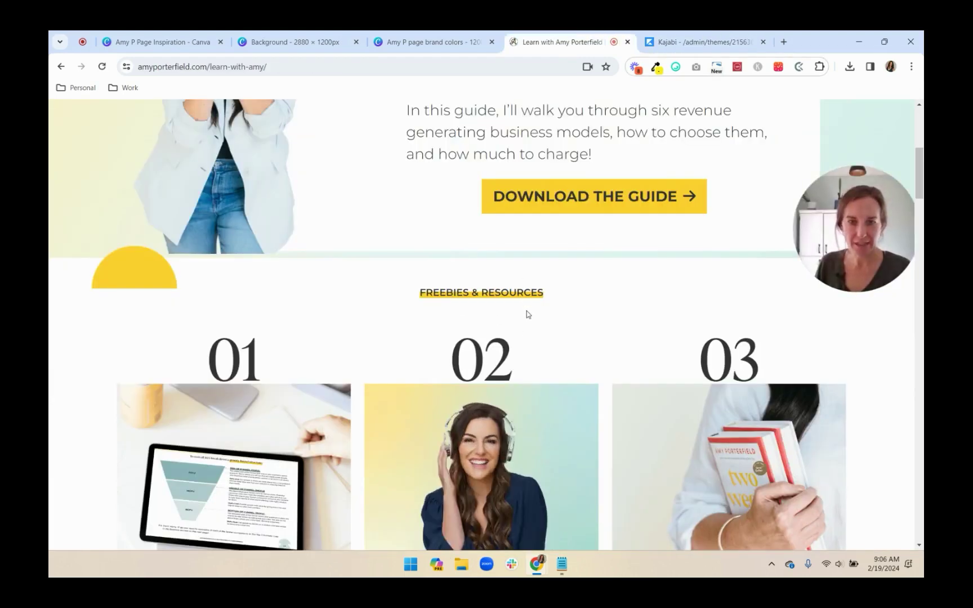
{"action": "left_click", "coordinate": [681, 47]}
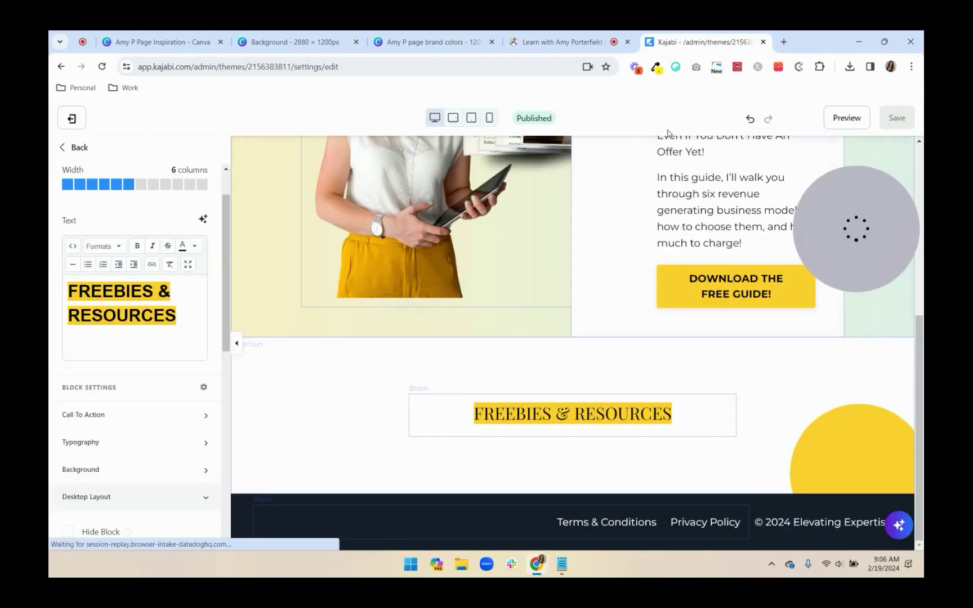
- Set the heading's alignment, make it Heading 4, and save the page
{"action": "left_click", "coordinate": [99, 249]}
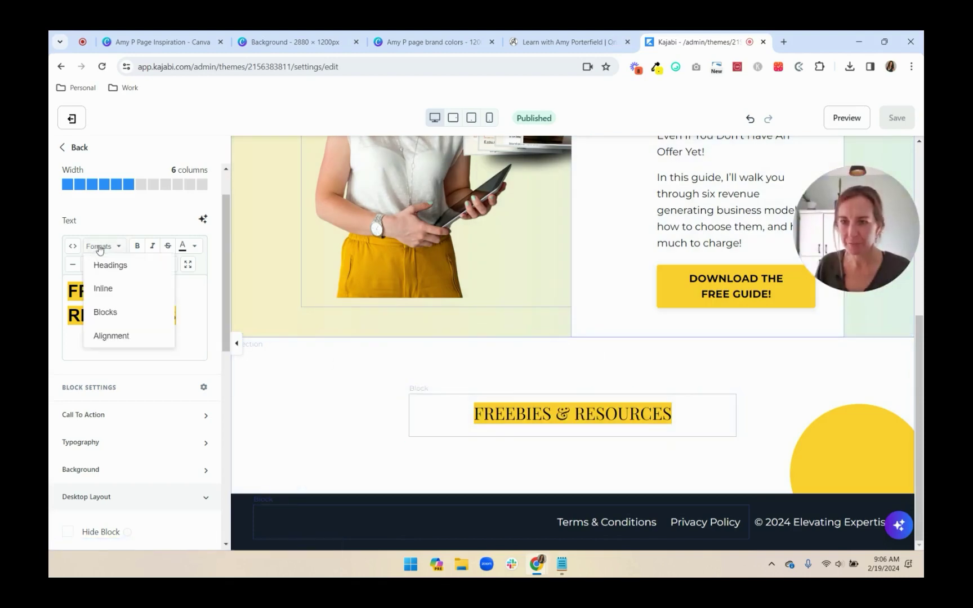
{"action": "mouse_move", "coordinate": [109, 334]}
{"action": "left_click", "coordinate": [205, 327]}
{"action": "left_click_drag", "start_coordinate": [192, 313], "coordinate": [52, 287]}
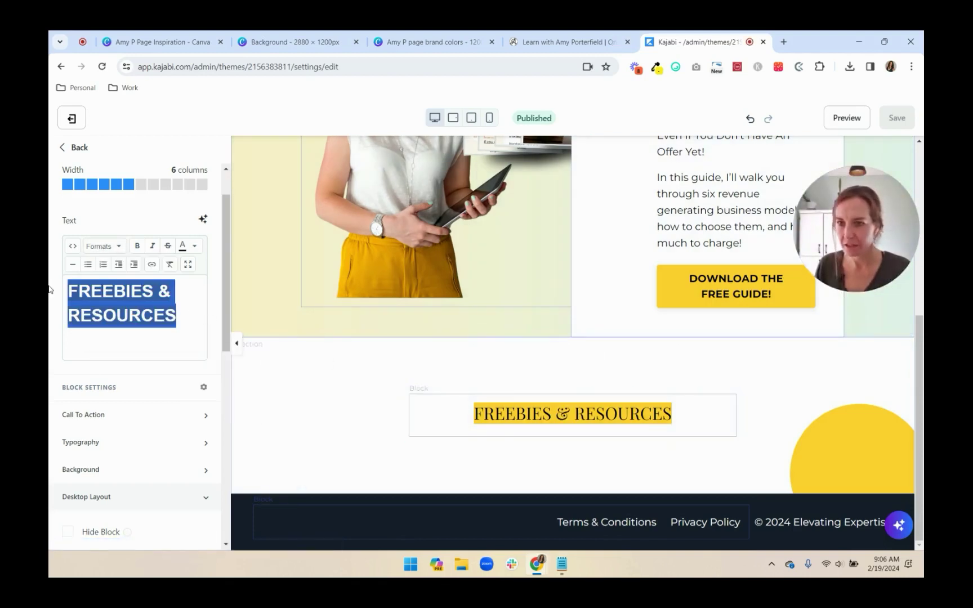
{"action": "left_click", "coordinate": [107, 246]}
{"action": "mouse_move", "coordinate": [107, 262]}
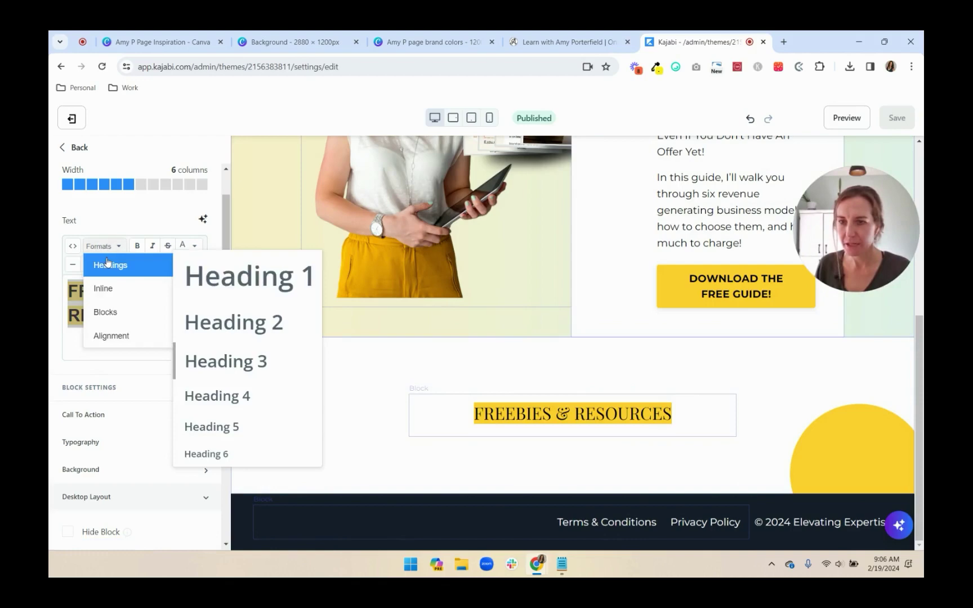
{"action": "left_click", "coordinate": [246, 402]}
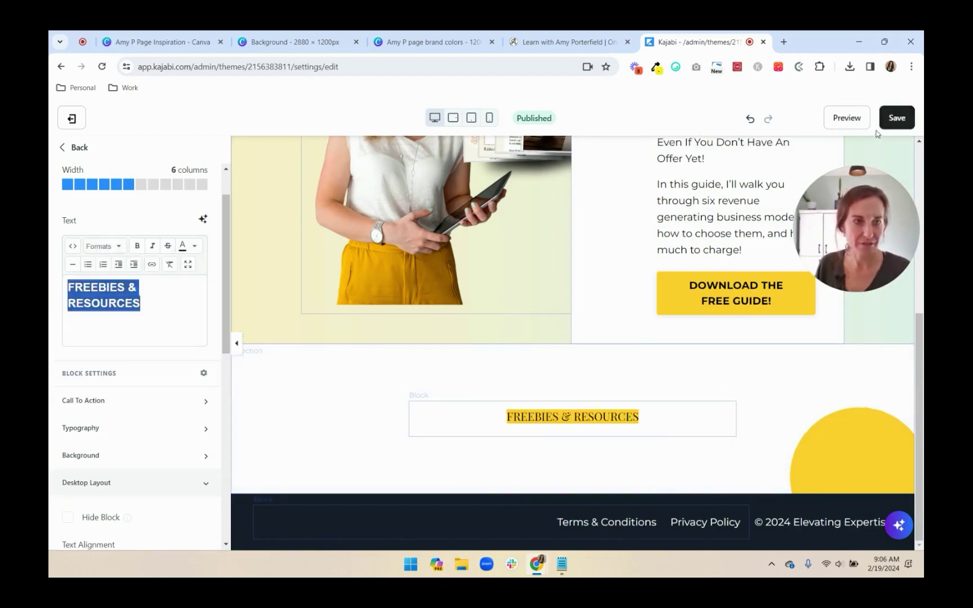
{"action": "left_click", "coordinate": [895, 118]}
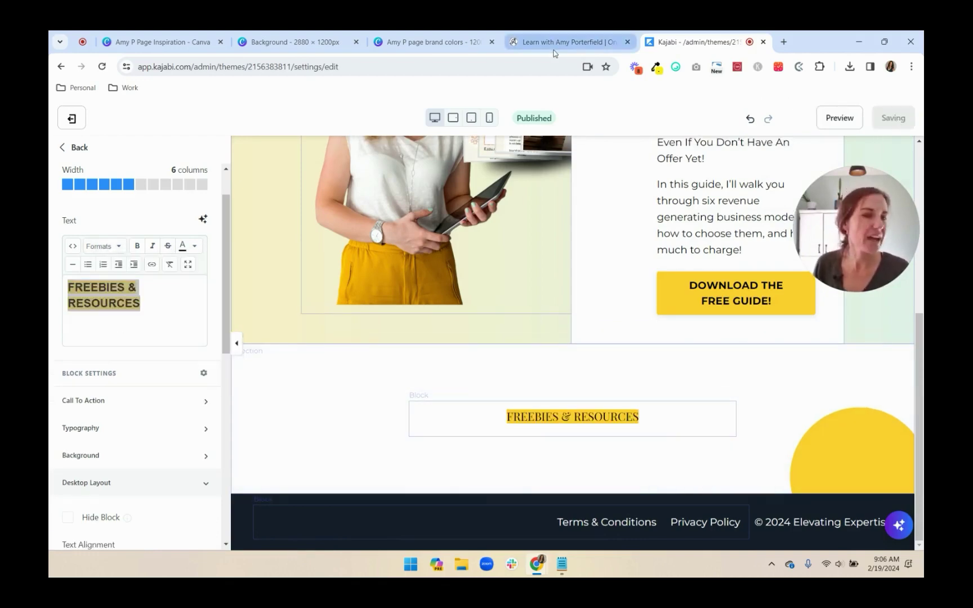
- Rename the heading's text block to 'Title' and review the reference freebies section
{"action": "left_click", "coordinate": [73, 147]}
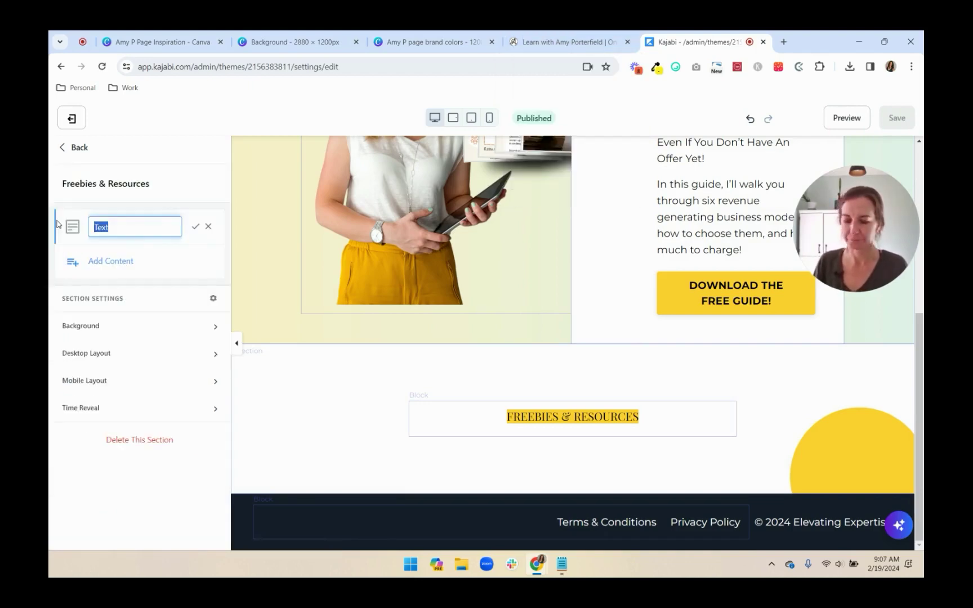
{"action": "type", "text": "Title"}
{"action": "key", "text": "Return"}
{"action": "left_click", "coordinate": [564, 41]}
{"action": "scroll", "coordinate": [619, 358], "scroll_direction": "up", "scroll_amount": 3}
{"action": "scroll", "coordinate": [192, 362], "scroll_direction": "down", "scroll_amount": 2}
{"action": "scroll", "coordinate": [191, 362], "scroll_direction": "down", "scroll_amount": 1}
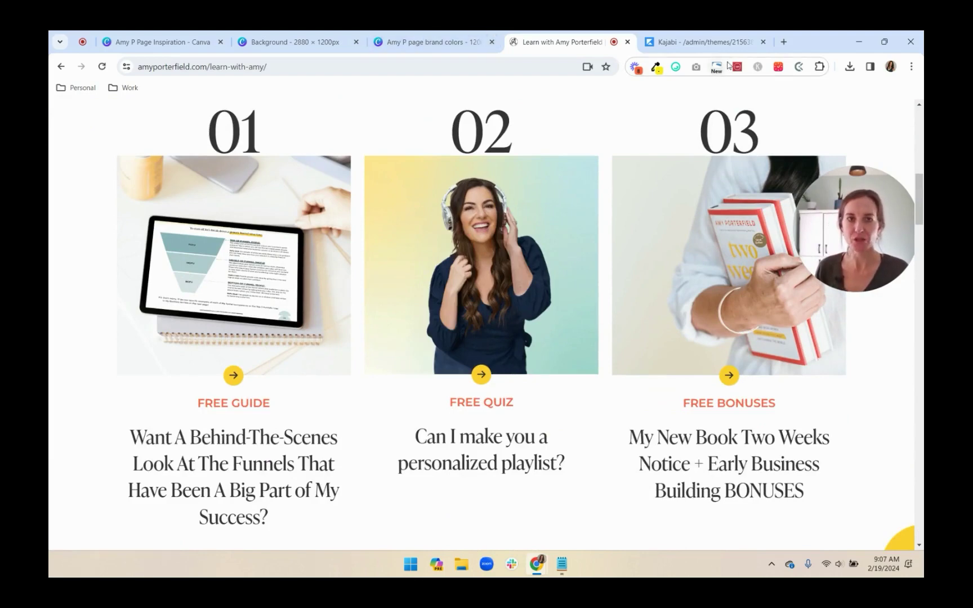
- Add a new Text block to the Freebies & Resources section, checking the reference page's numbered cards
{"action": "left_click", "coordinate": [704, 42]}
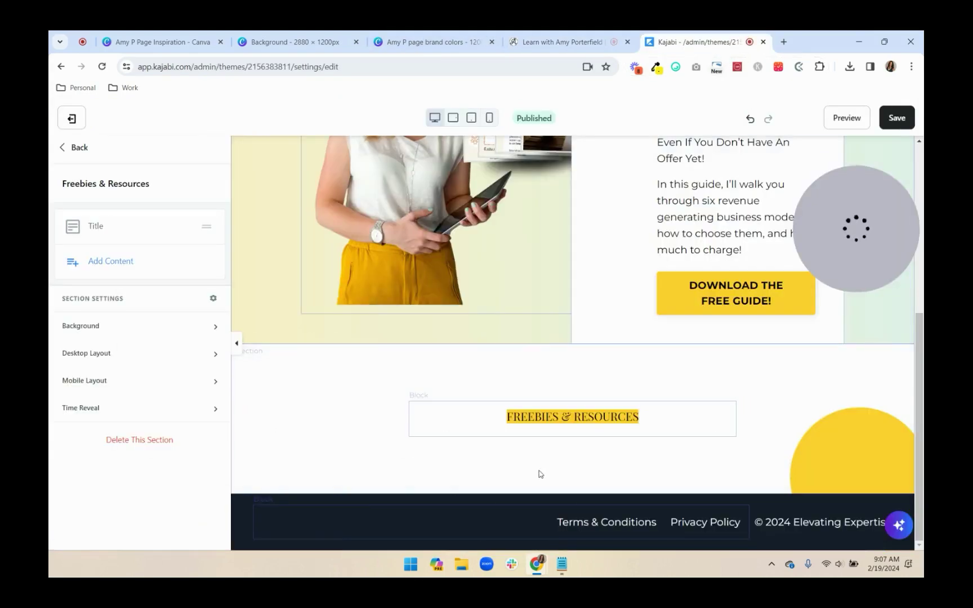
{"action": "left_click", "coordinate": [115, 262]}
{"action": "scroll", "coordinate": [104, 450], "scroll_direction": "down", "scroll_amount": 3}
{"action": "left_click", "coordinate": [99, 455]}
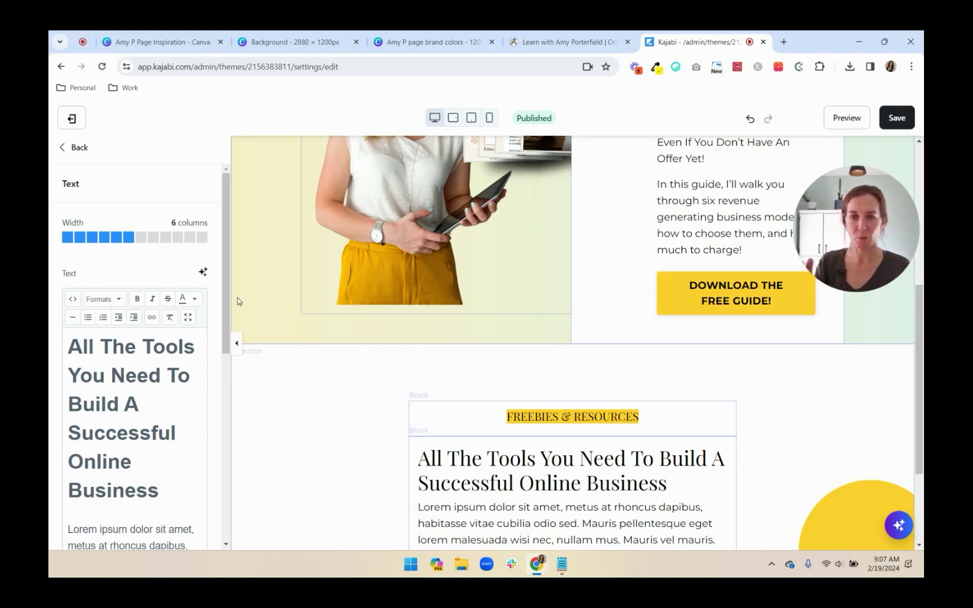
{"action": "scroll", "coordinate": [636, 432], "scroll_direction": "down", "scroll_amount": 3}
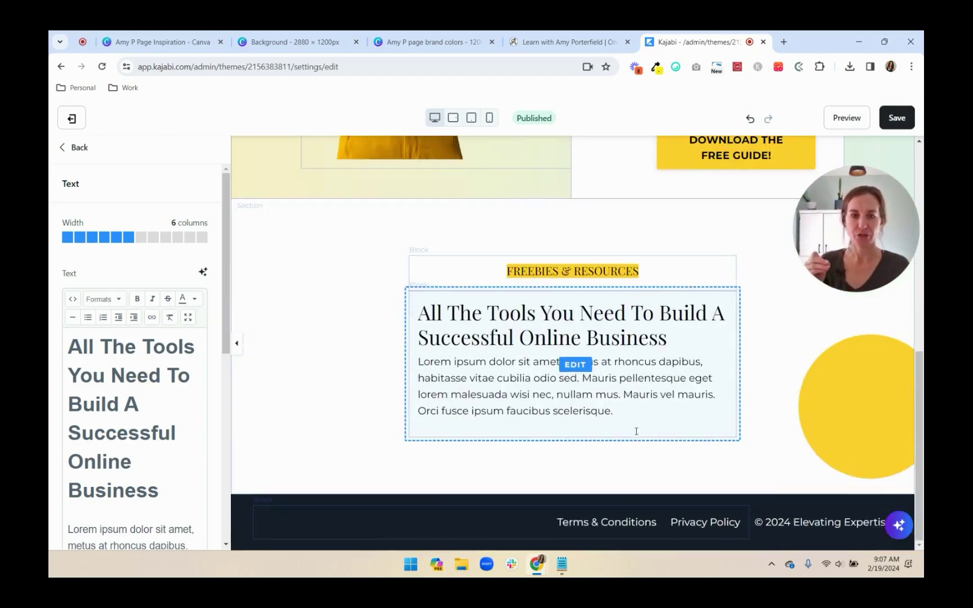
{"action": "left_click", "coordinate": [559, 43]}
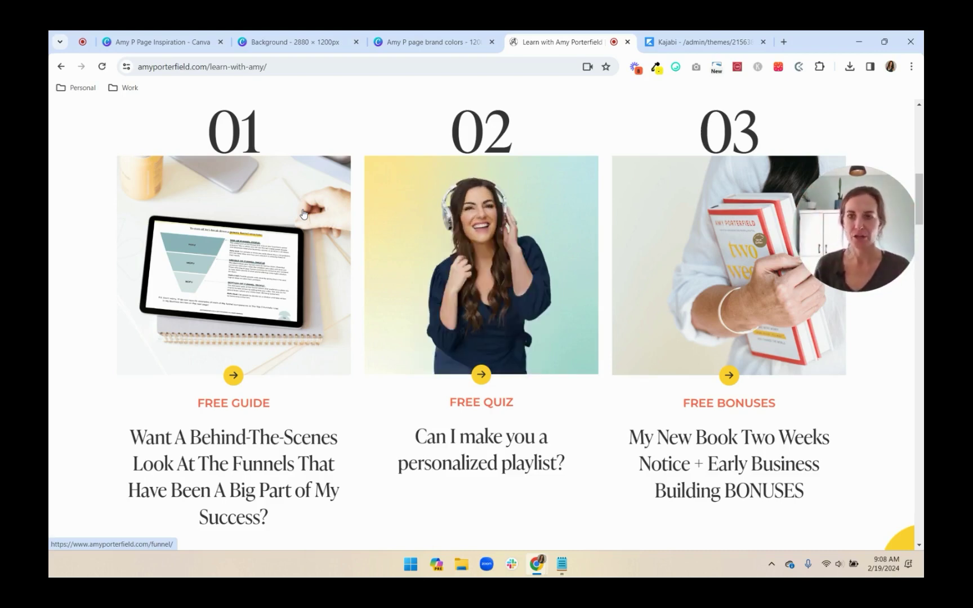
{"action": "left_click", "coordinate": [721, 46]}
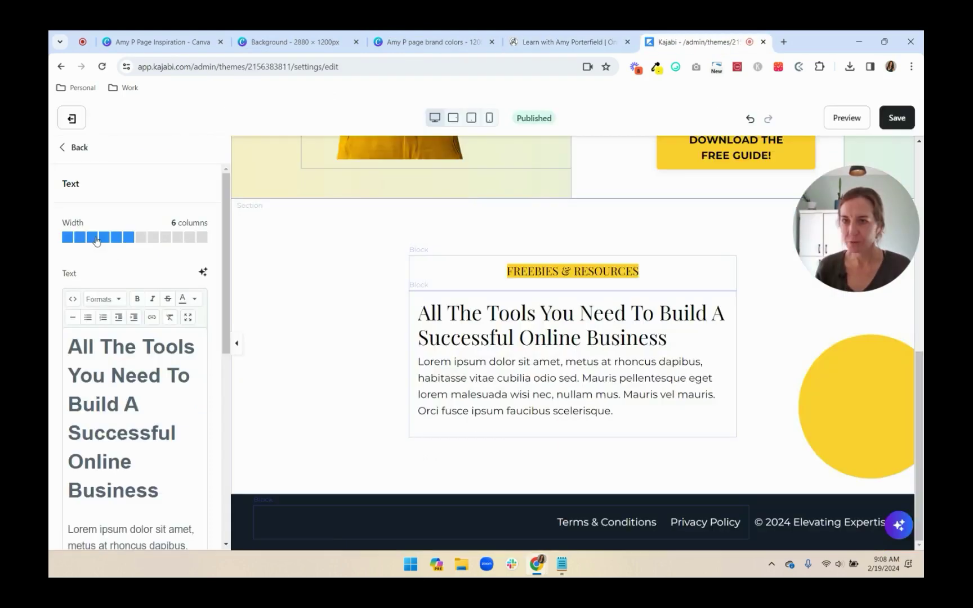
- Make the Text block 3 columns wide and replace its text with a large '01' heading
{"action": "left_click", "coordinate": [96, 239]}
{"action": "scroll", "coordinate": [170, 415], "scroll_direction": "down", "scroll_amount": 3}
{"action": "key", "text": "ctrl+a"}
{"action": "type", "text": "01"}
{"action": "key", "text": "ctrl+a"}
{"action": "left_click", "coordinate": [103, 299]}
{"action": "left_click", "coordinate": [265, 326]}
- Centre the 01 text in the desktop layout, save the page, and return to the block list
{"action": "scroll", "coordinate": [124, 397], "scroll_direction": "down", "scroll_amount": 2}
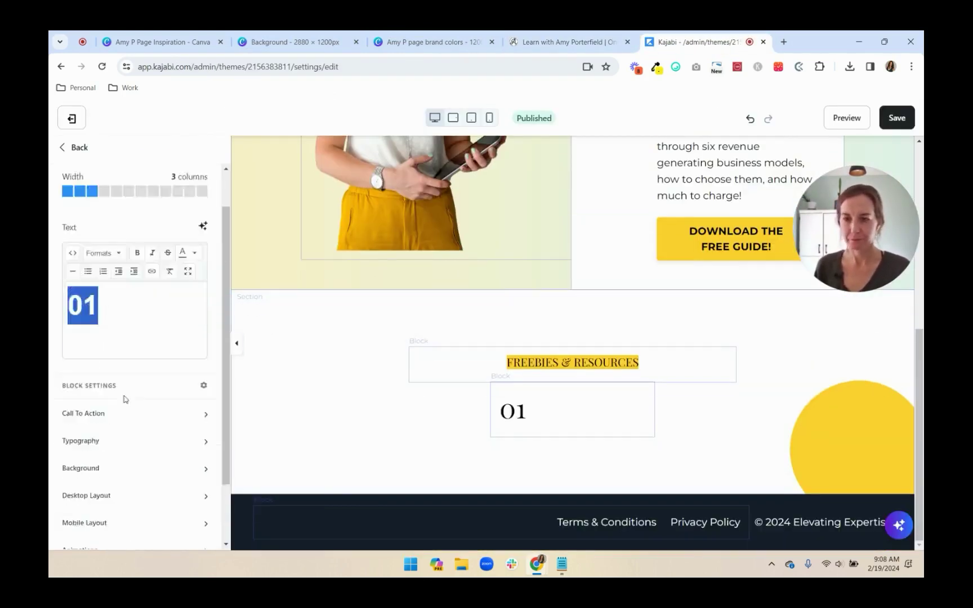
{"action": "left_click", "coordinate": [90, 419]}
{"action": "left_click", "coordinate": [138, 508]}
{"action": "key", "text": "ctrl+s"}
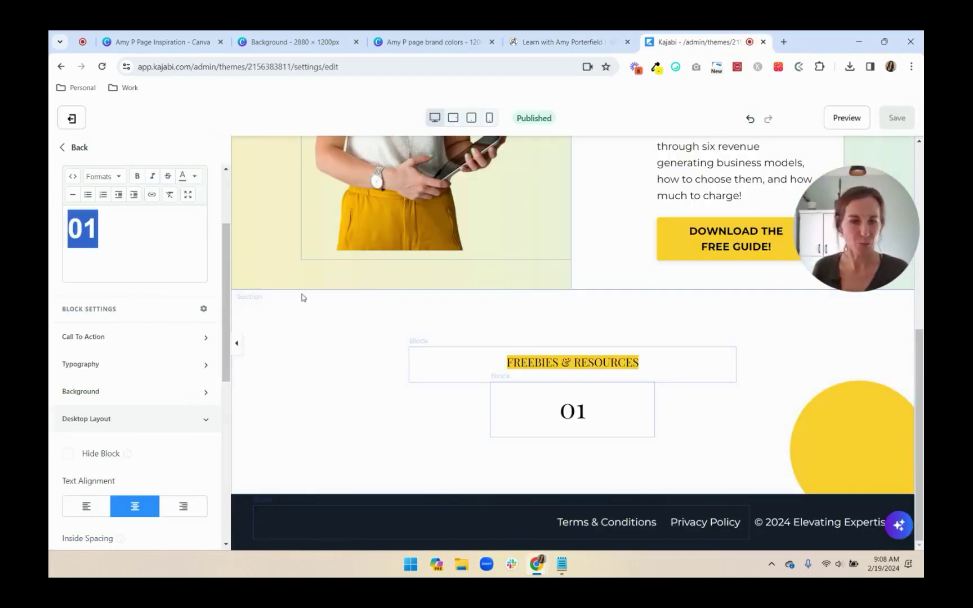
{"action": "scroll", "coordinate": [174, 287], "scroll_direction": "up", "scroll_amount": 3}
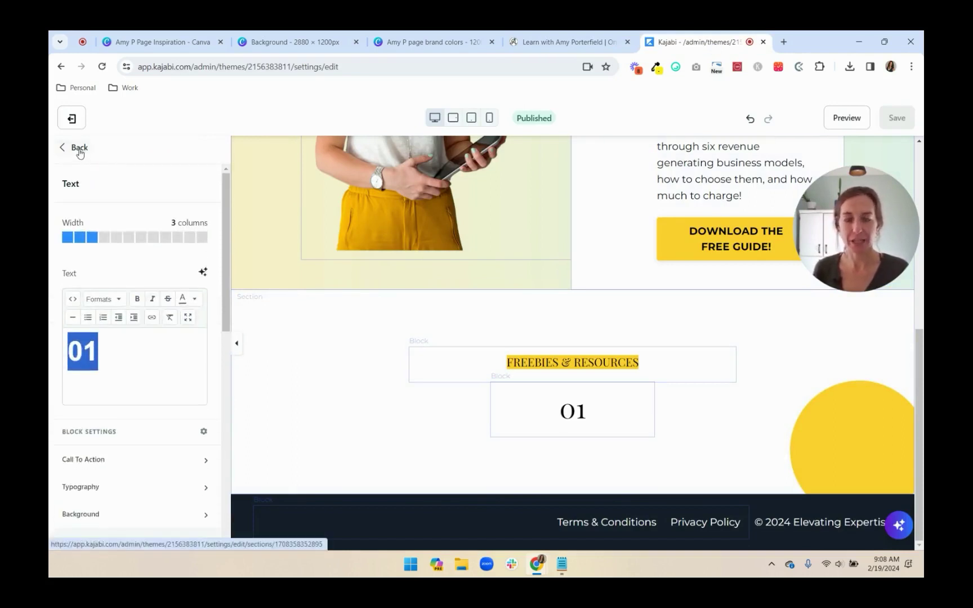
{"action": "left_click", "coordinate": [79, 149]}
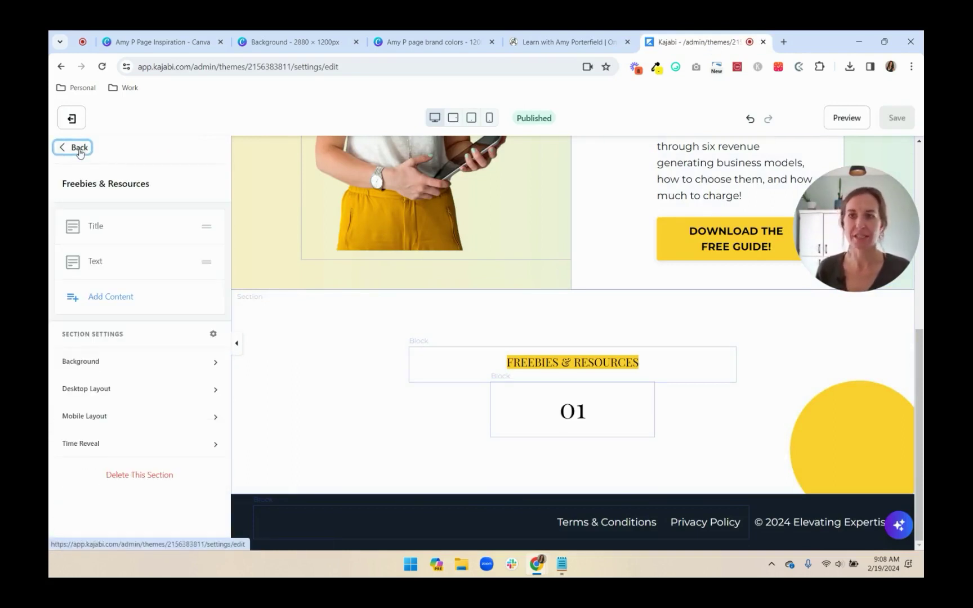
- Change the theme's desktop h1 font size from 48px to 88px and save the theme
{"action": "left_click", "coordinate": [79, 149]}
{"action": "left_click", "coordinate": [180, 190]}
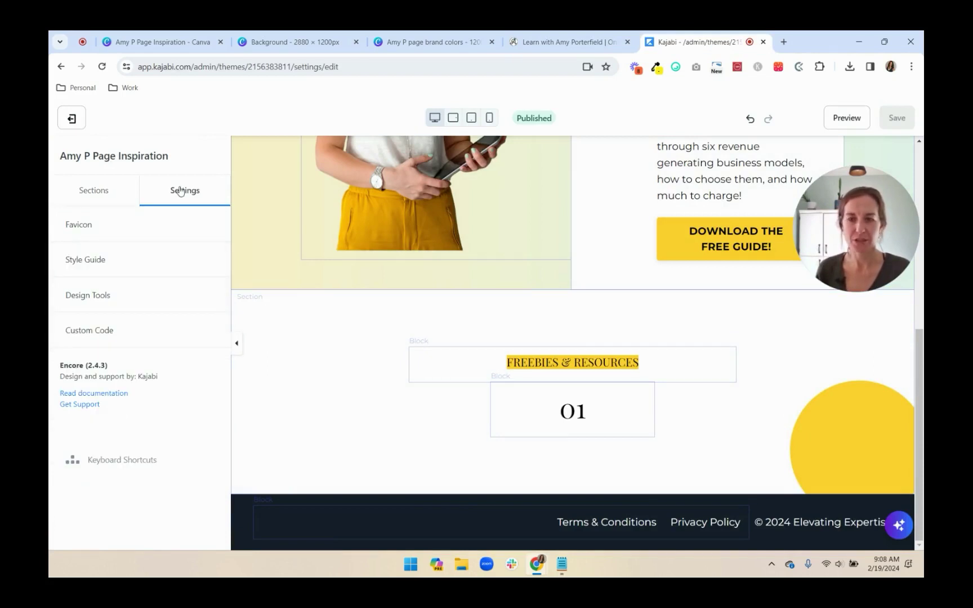
{"action": "left_click", "coordinate": [87, 260]}
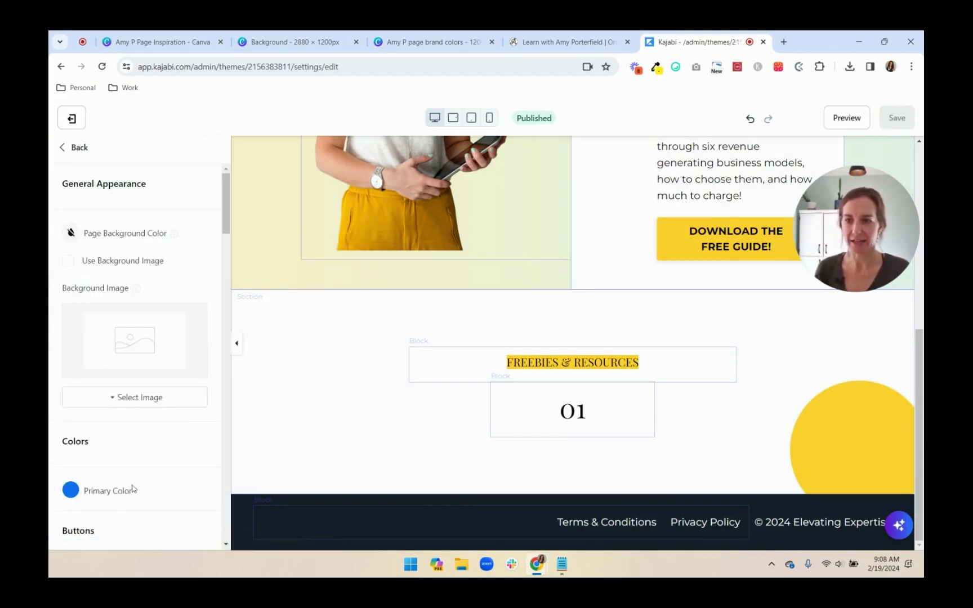
{"action": "scroll", "coordinate": [132, 489], "scroll_direction": "down", "scroll_amount": 15}
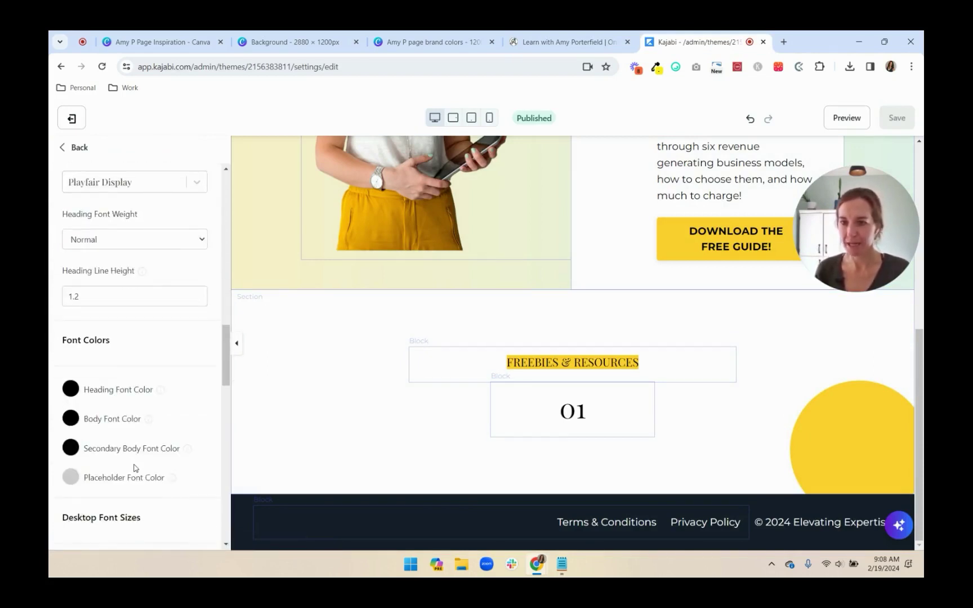
{"action": "scroll", "coordinate": [135, 466], "scroll_direction": "down", "scroll_amount": 6}
{"action": "scroll", "coordinate": [188, 296], "scroll_direction": "up", "scroll_amount": 2}
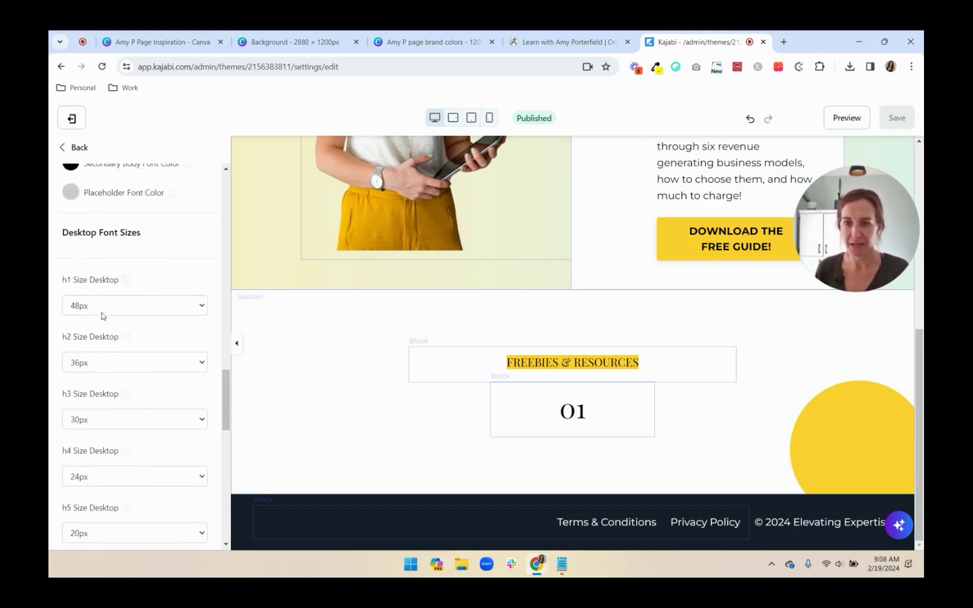
{"action": "left_click", "coordinate": [169, 309]}
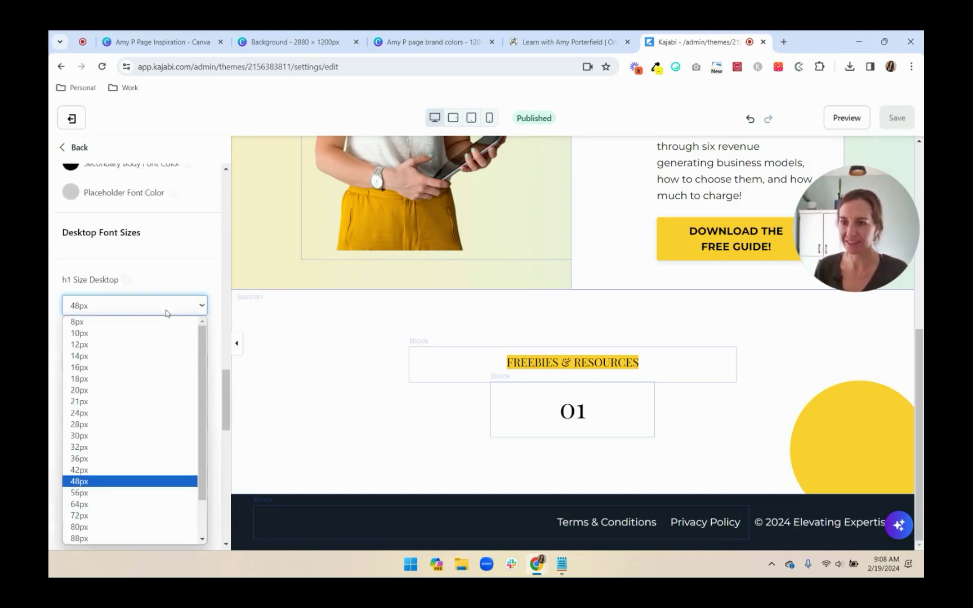
{"action": "scroll", "coordinate": [170, 517], "scroll_direction": "down", "scroll_amount": 2}
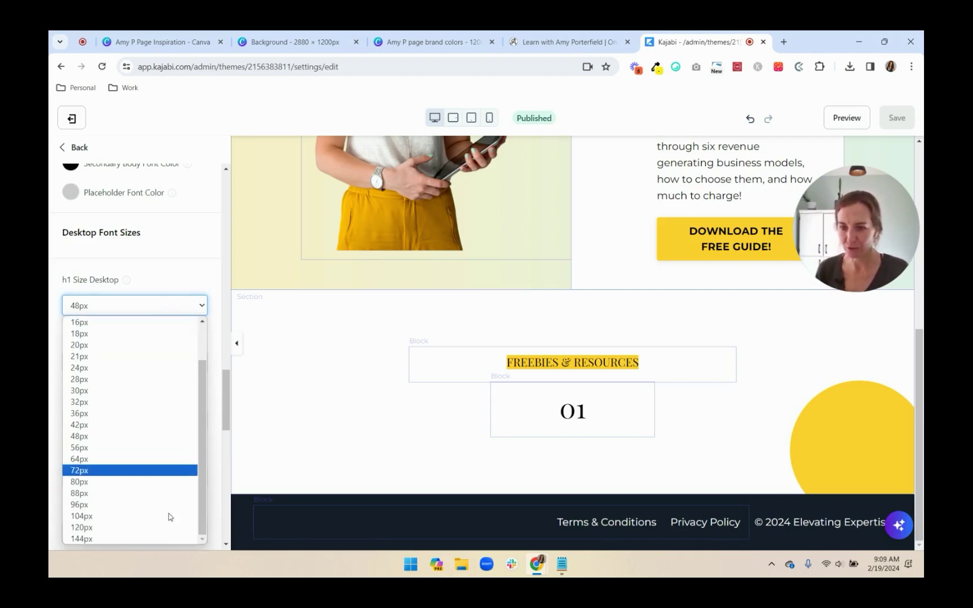
{"action": "left_click", "coordinate": [169, 493]}
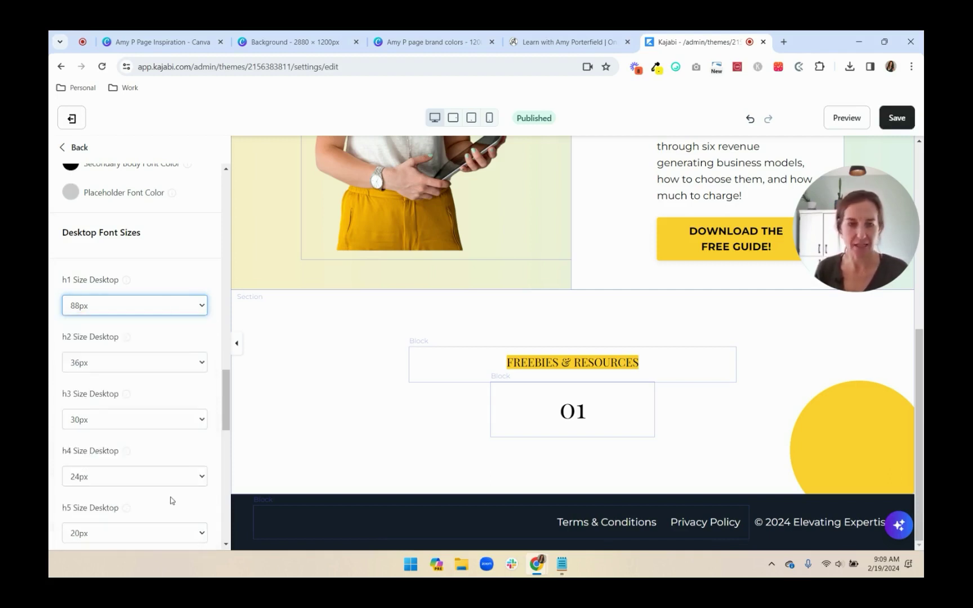
{"action": "left_click", "coordinate": [897, 117]}
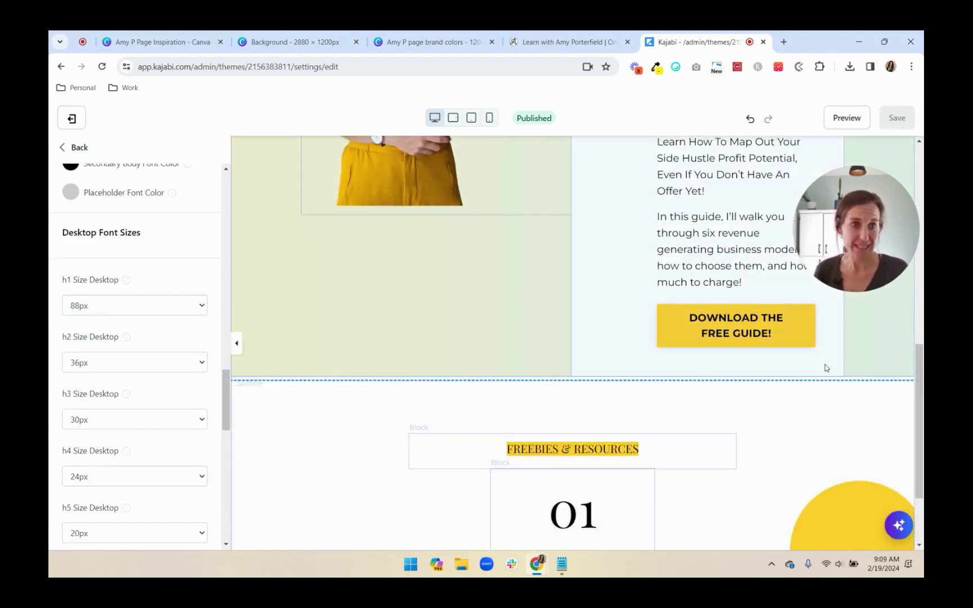
- Check the heading style used by the hero's 'Your Money On The Side Guide' text
{"action": "scroll", "coordinate": [826, 368], "scroll_direction": "up", "scroll_amount": 6}
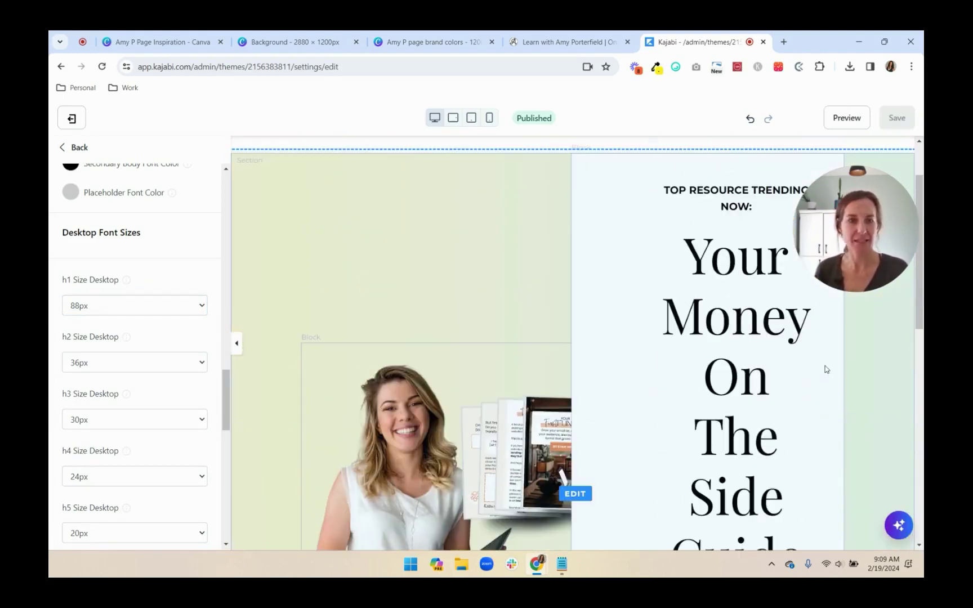
{"action": "left_click", "coordinate": [698, 395]}
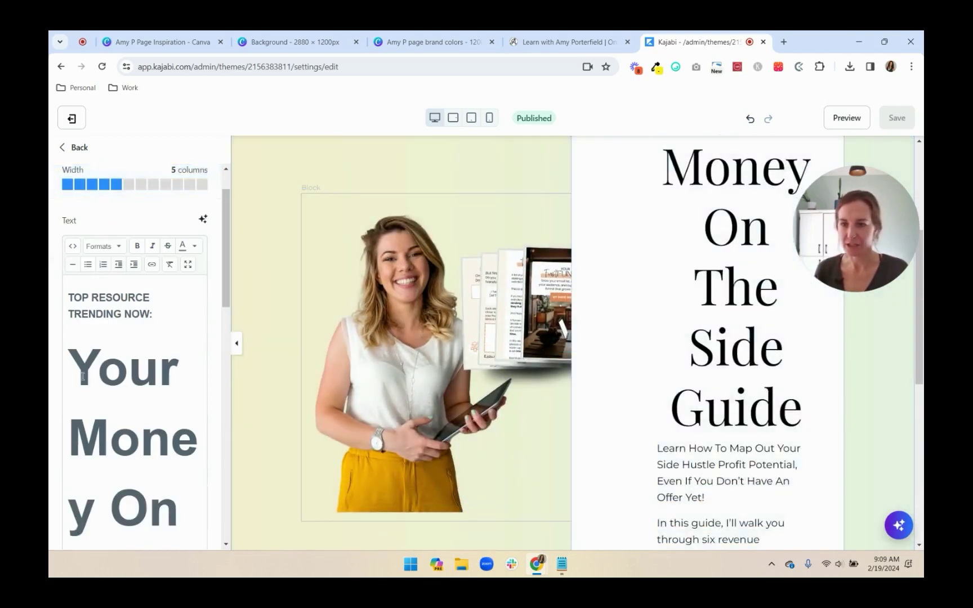
{"action": "left_click_drag", "start_coordinate": [83, 375], "coordinate": [164, 495]}
{"action": "scroll", "coordinate": [164, 496], "scroll_direction": "up", "scroll_amount": 6}
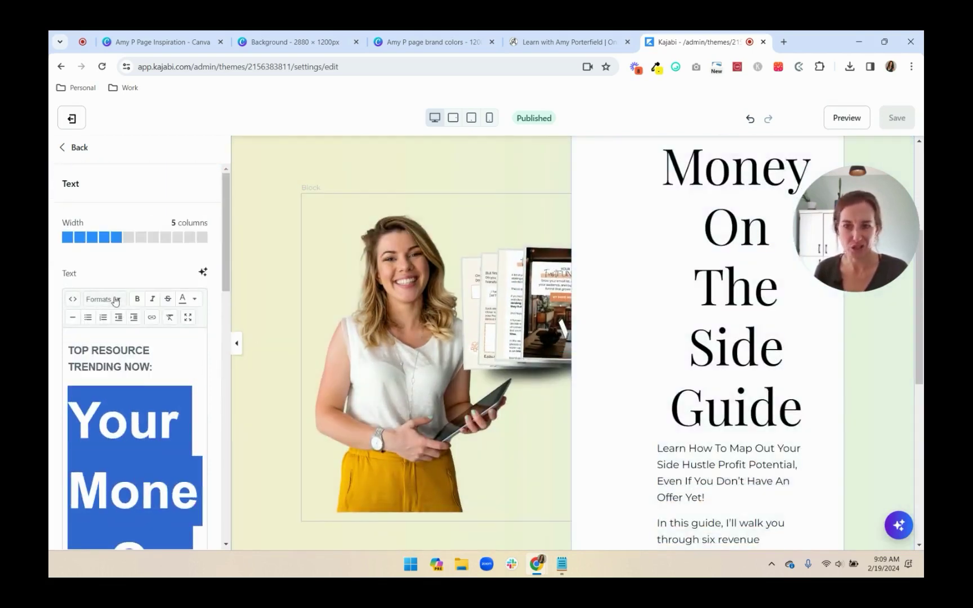
{"action": "left_click", "coordinate": [114, 301]}
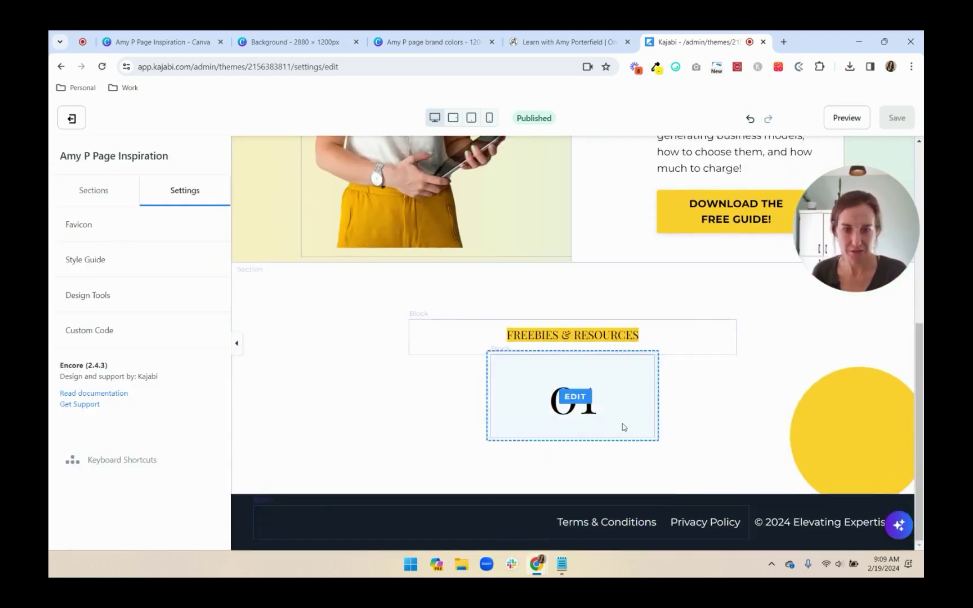
- Rename the Freebies & Resources section's Text block to '01', then view the Amy Porterfield page
{"action": "left_click", "coordinate": [92, 198]}
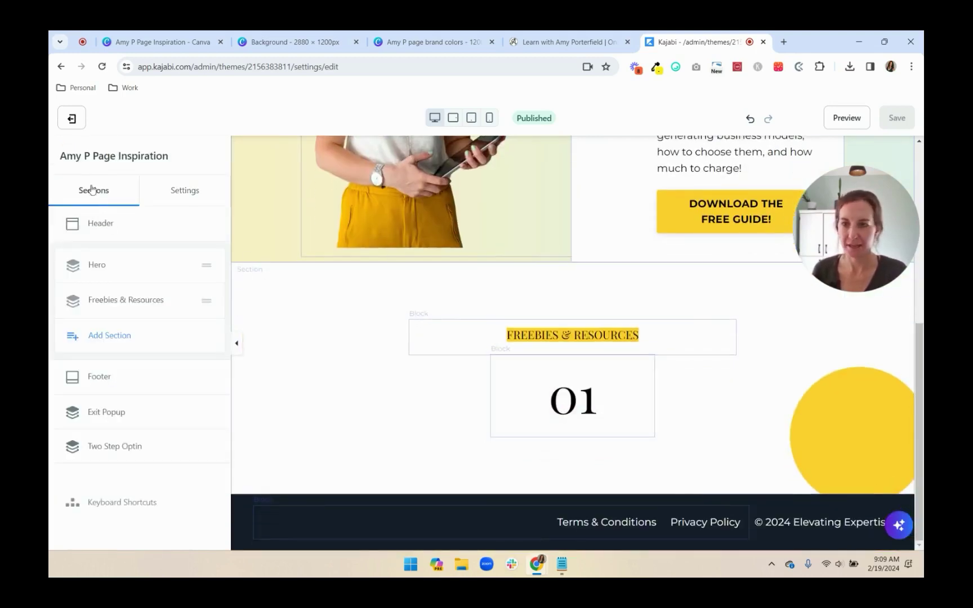
{"action": "left_click", "coordinate": [125, 301]}
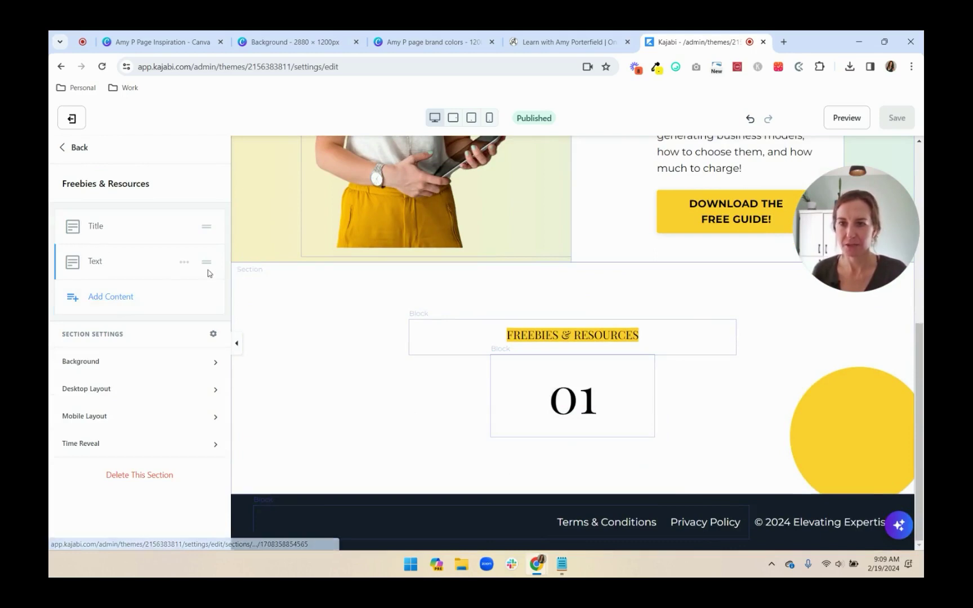
{"action": "left_click", "coordinate": [184, 262]}
{"action": "left_click", "coordinate": [169, 279]}
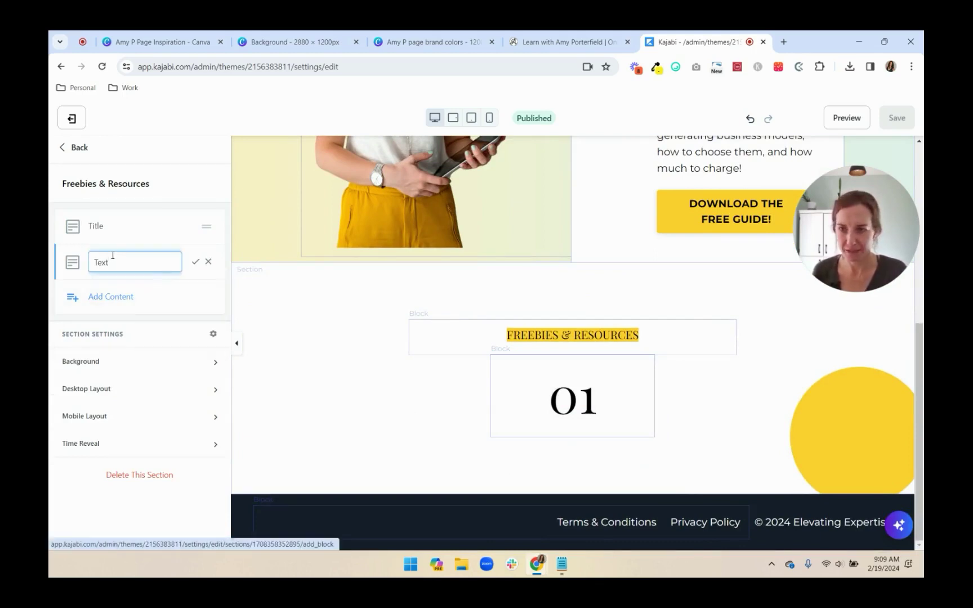
{"action": "left_click_drag", "start_coordinate": [113, 256], "coordinate": [50, 239]}
{"action": "type", "text": "01"}
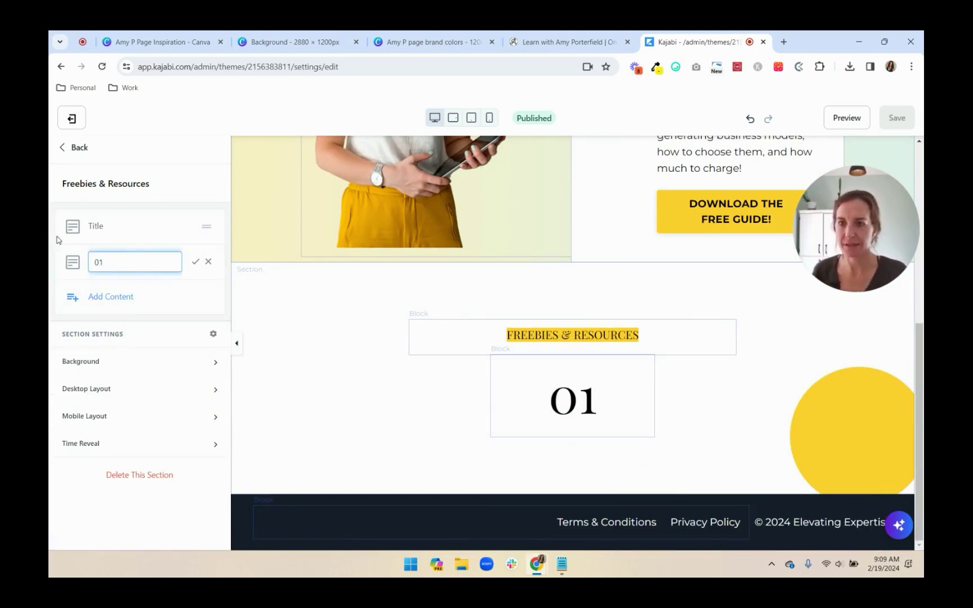
{"action": "left_click", "coordinate": [195, 261]}
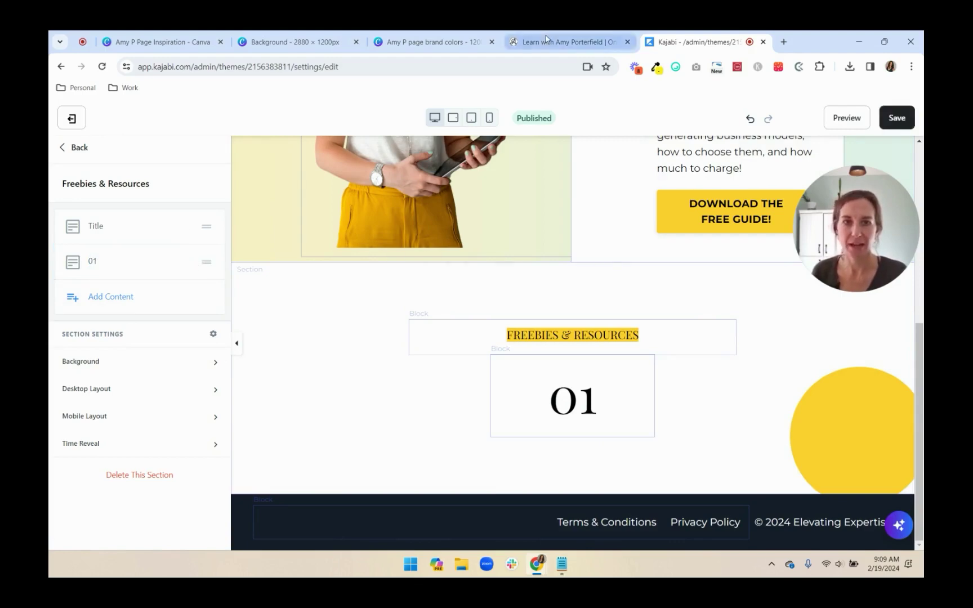
{"action": "left_click", "coordinate": [524, 45]}
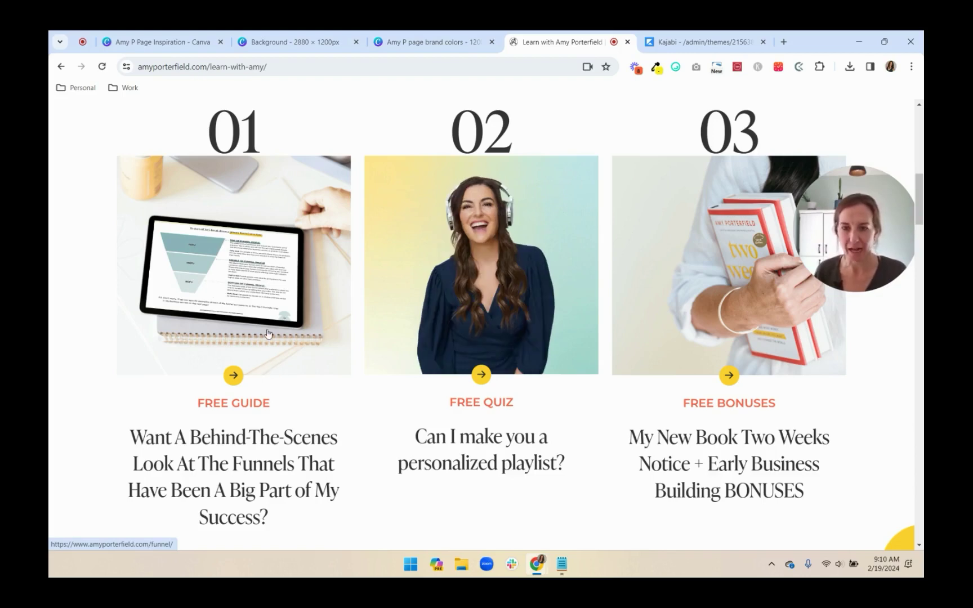
- Start a new square design and apply the 'flat lay' tablet screen template
{"action": "left_click", "coordinate": [693, 47]}
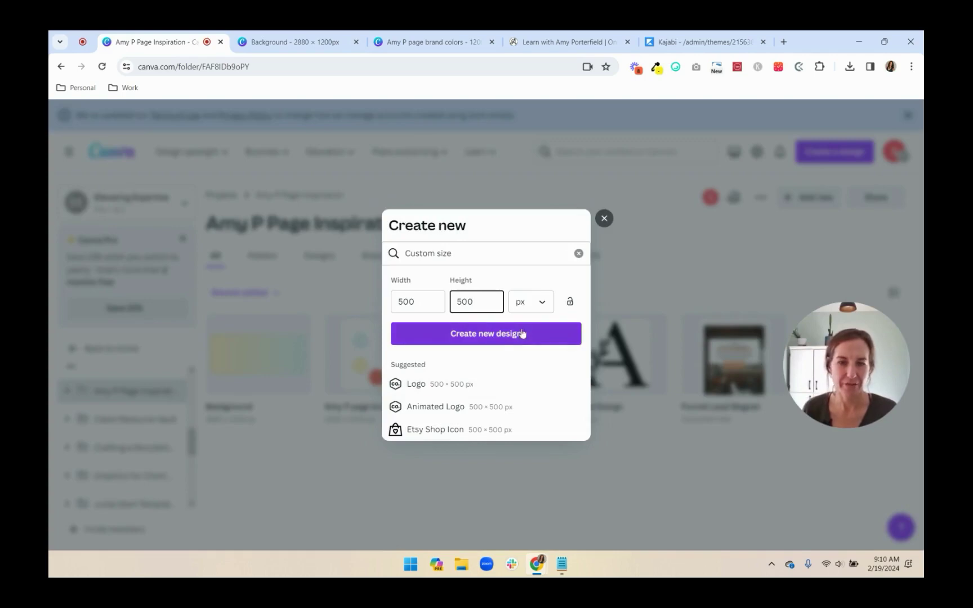
{"action": "left_click", "coordinate": [522, 333]}
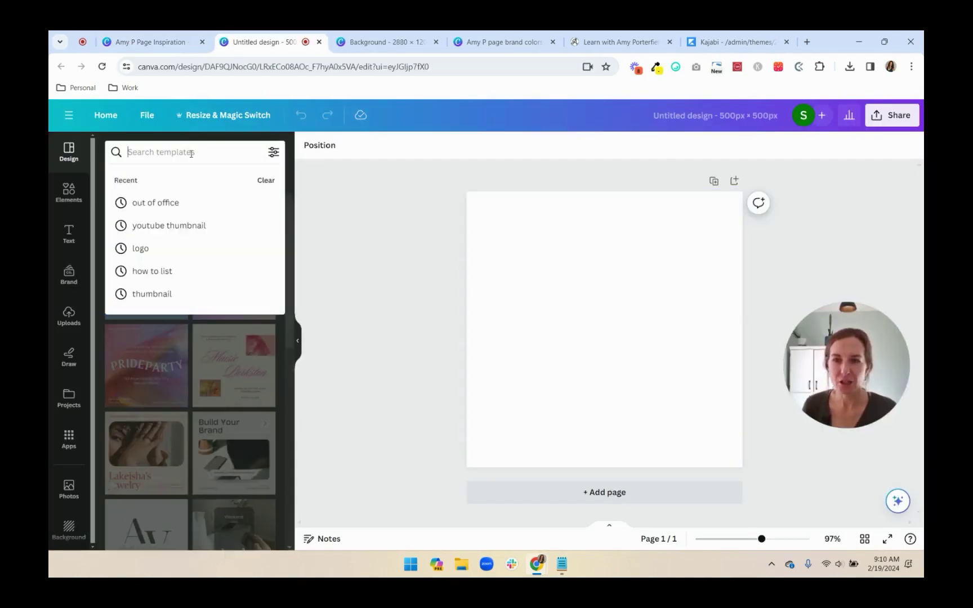
{"action": "type", "text": "flat lay"}
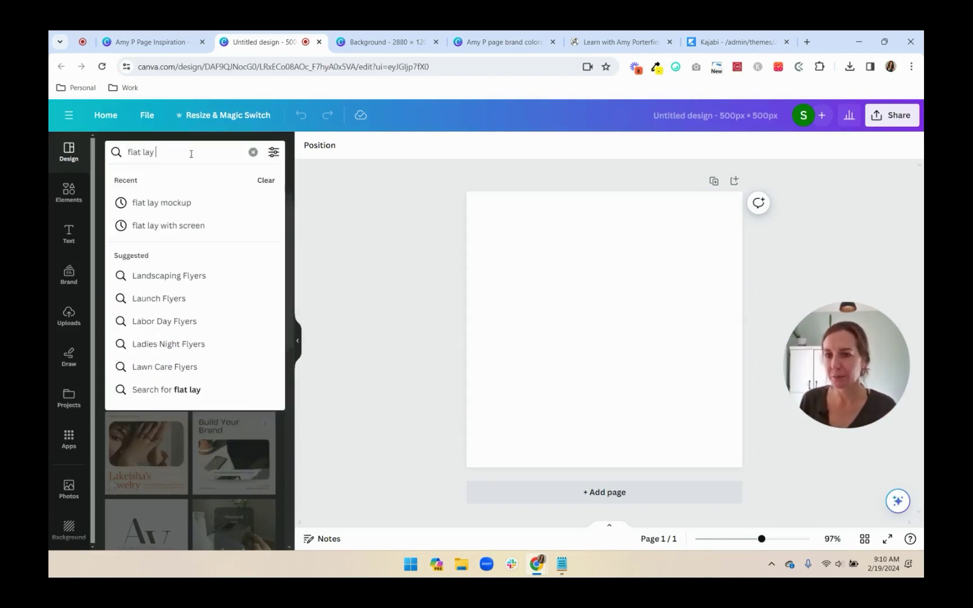
{"action": "left_click", "coordinate": [198, 227]}
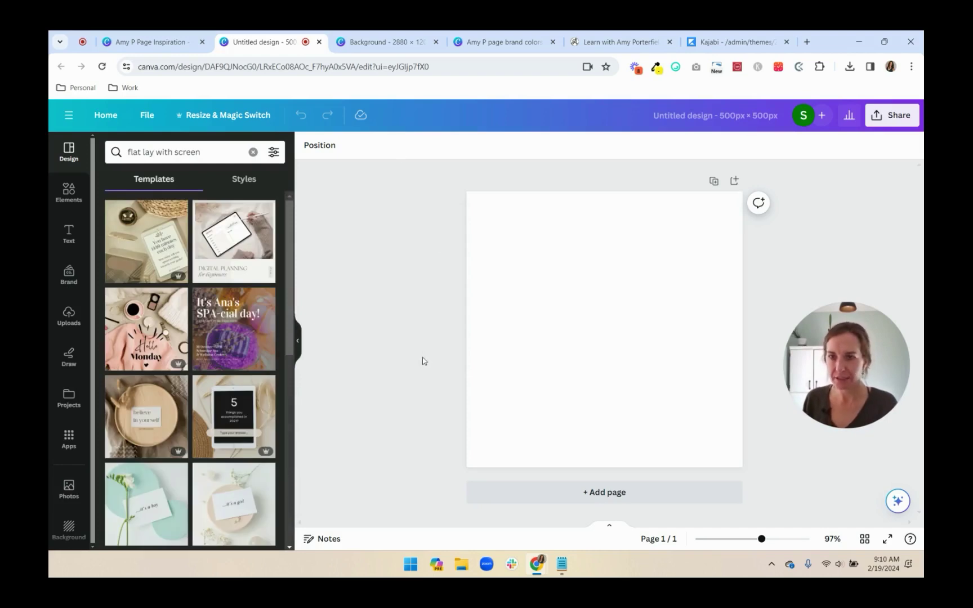
{"action": "left_click", "coordinate": [155, 265]}
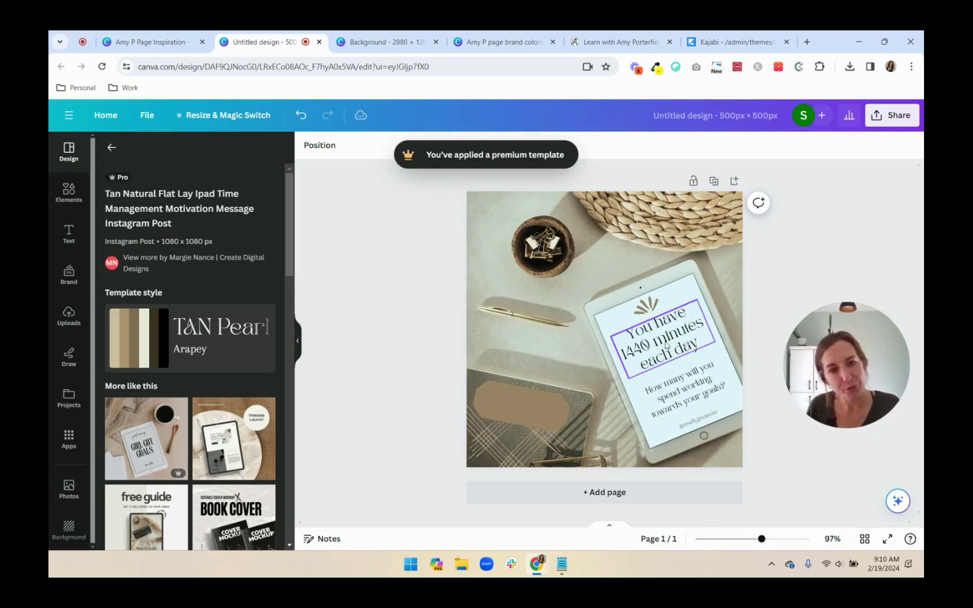
- Delete the title, fan icon, body text and website handle from the tablet screen
{"action": "left_click", "coordinate": [667, 346]}
{"action": "key", "text": "Delete"}
{"action": "left_click", "coordinate": [647, 306]}
{"action": "key", "text": "Delete"}
{"action": "left_click", "coordinate": [683, 388]}
{"action": "key", "text": "Delete"}
{"action": "left_click", "coordinate": [696, 422]}
{"action": "key", "text": "Delete"}
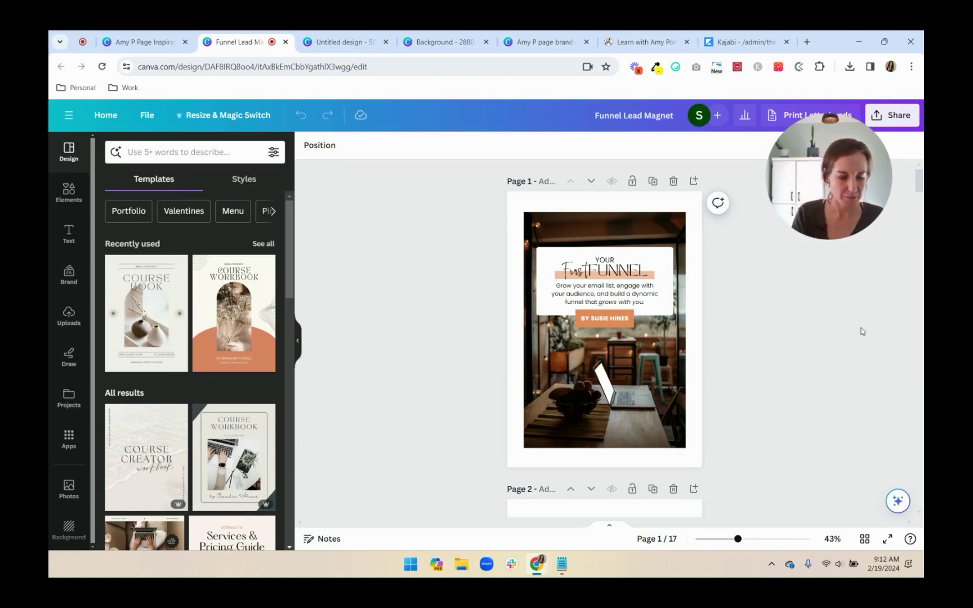
- Snip the funnel lead magnet cover, paste it into the mockup, and rotate it onto the tablet screen
{"action": "key", "text": "super+shift+s"}
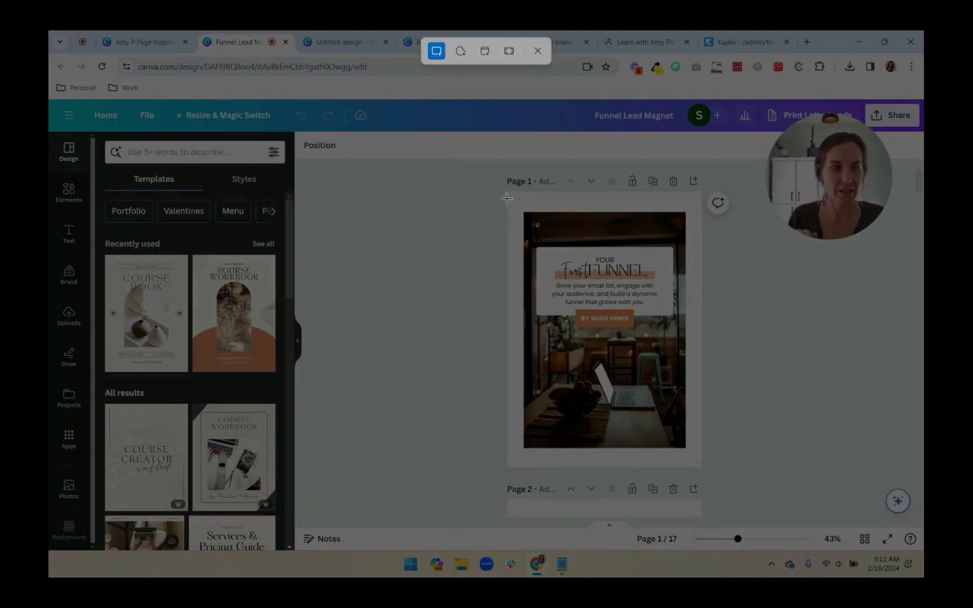
{"action": "left_click_drag", "start_coordinate": [523, 211], "coordinate": [687, 449]}
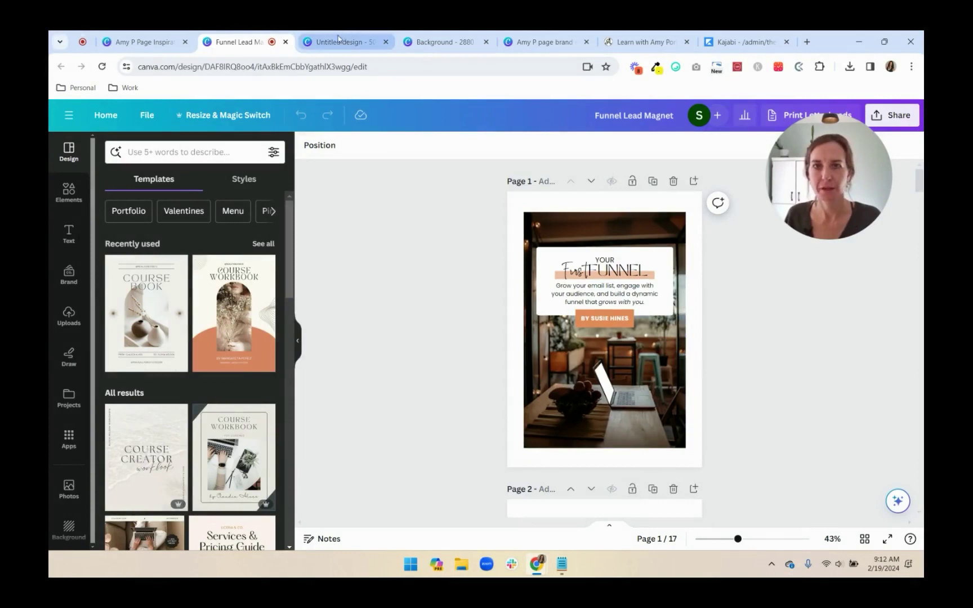
{"action": "left_click", "coordinate": [339, 40]}
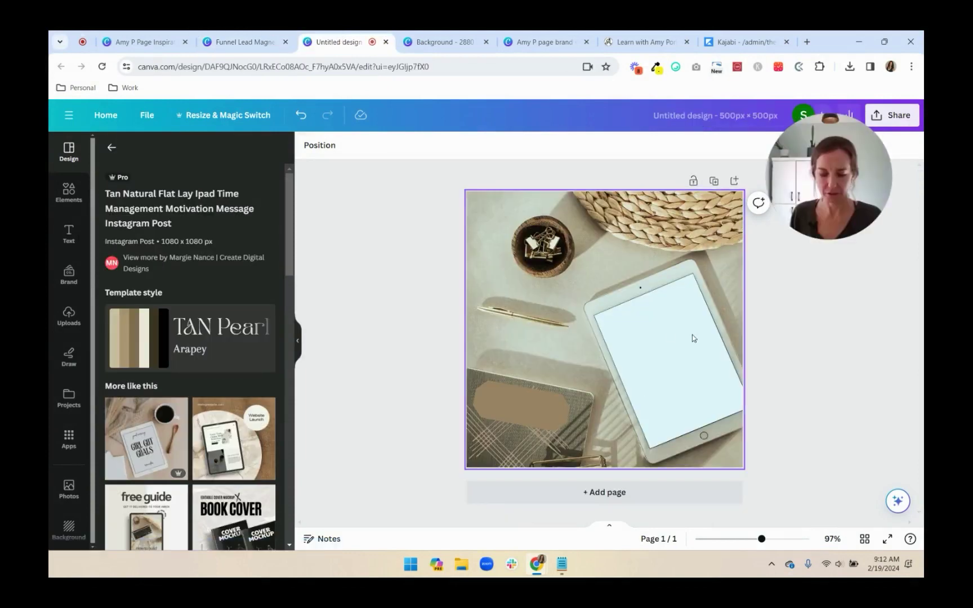
{"action": "key", "text": "ctrl+v"}
{"action": "left_click_drag", "start_coordinate": [597, 307], "coordinate": [638, 385]}
{"action": "left_click_drag", "start_coordinate": [646, 498], "coordinate": [686, 494]}
{"action": "left_click_drag", "start_coordinate": [675, 434], "coordinate": [696, 408]}
{"action": "left_click", "coordinate": [803, 435]}
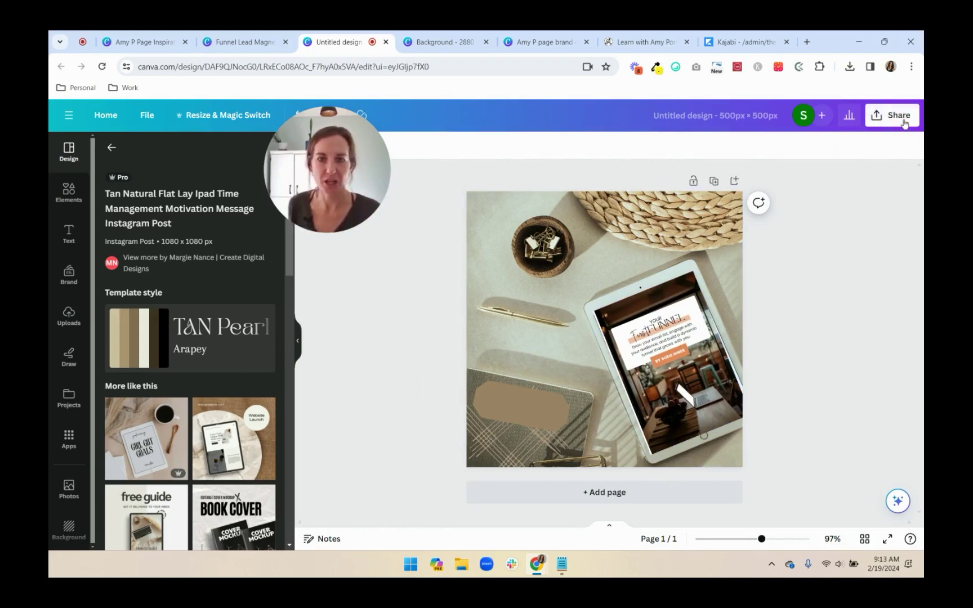
- Download the flat-lay mockup as a JPG file
{"action": "left_click", "coordinate": [881, 121]}
{"action": "left_click", "coordinate": [793, 404]}
{"action": "left_click", "coordinate": [816, 195]}
{"action": "left_click", "coordinate": [819, 233]}
{"action": "left_click", "coordinate": [811, 332]}
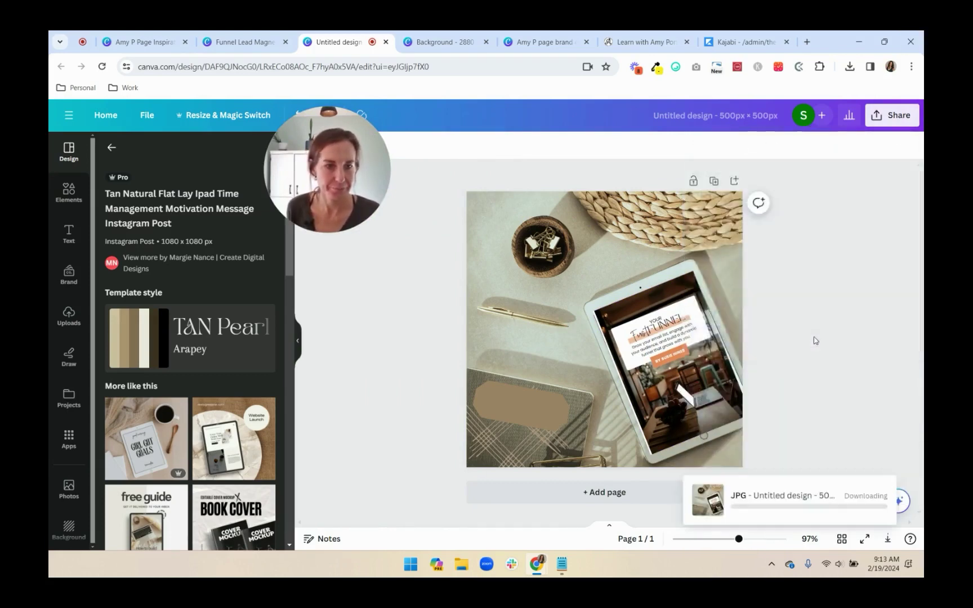
{"action": "mouse_move", "coordinate": [287, 278]}
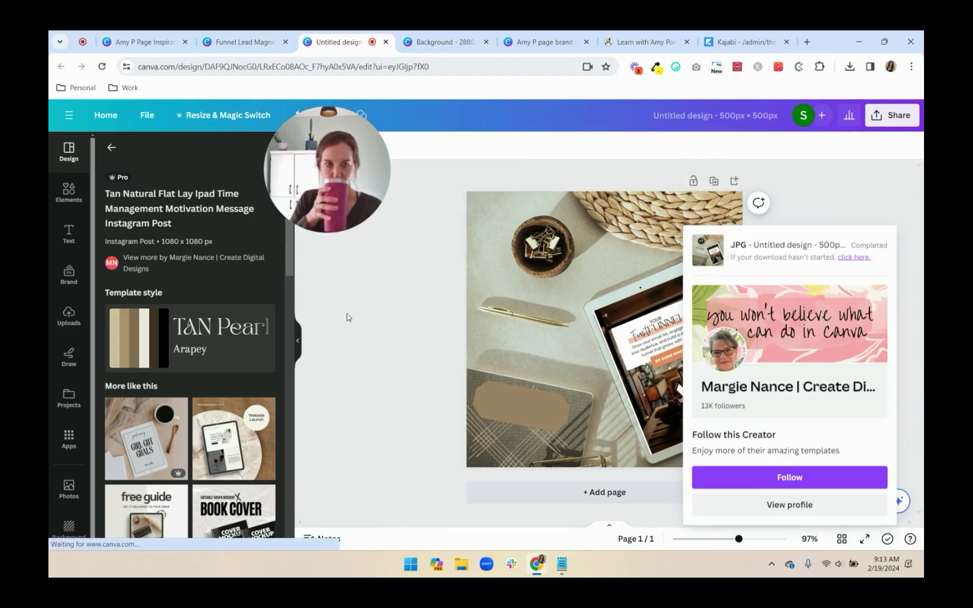
- Add a 3-column Image block to Freebies & Resources and upload the mockup from the computer
{"action": "left_click", "coordinate": [743, 41]}
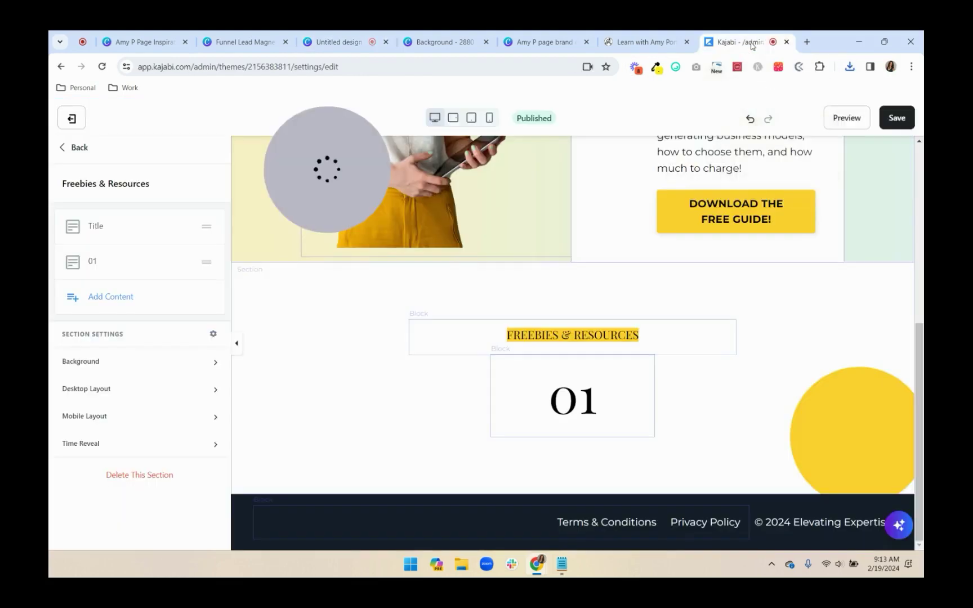
{"action": "left_click", "coordinate": [102, 298]}
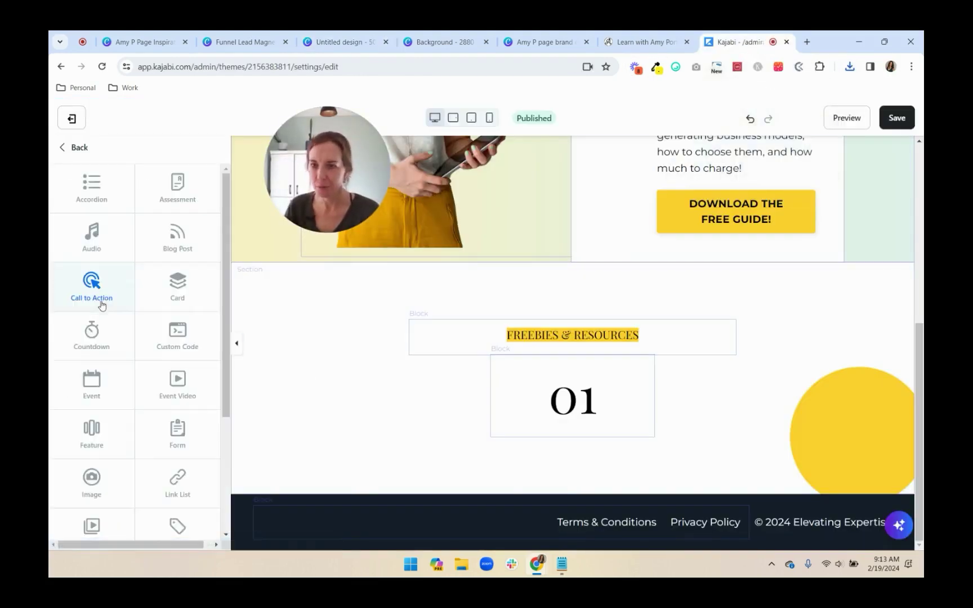
{"action": "left_click", "coordinate": [100, 482]}
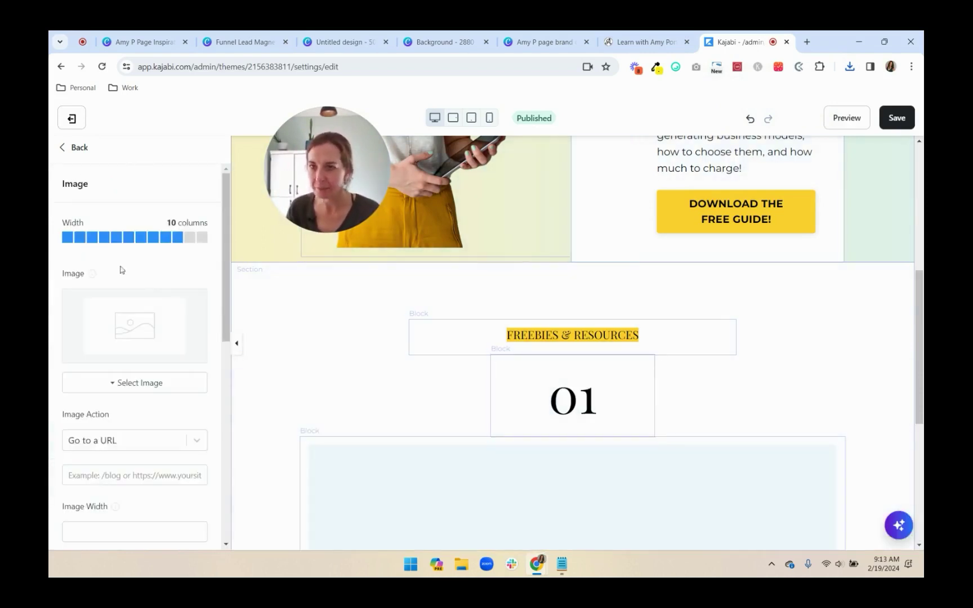
{"action": "left_click", "coordinate": [94, 240]}
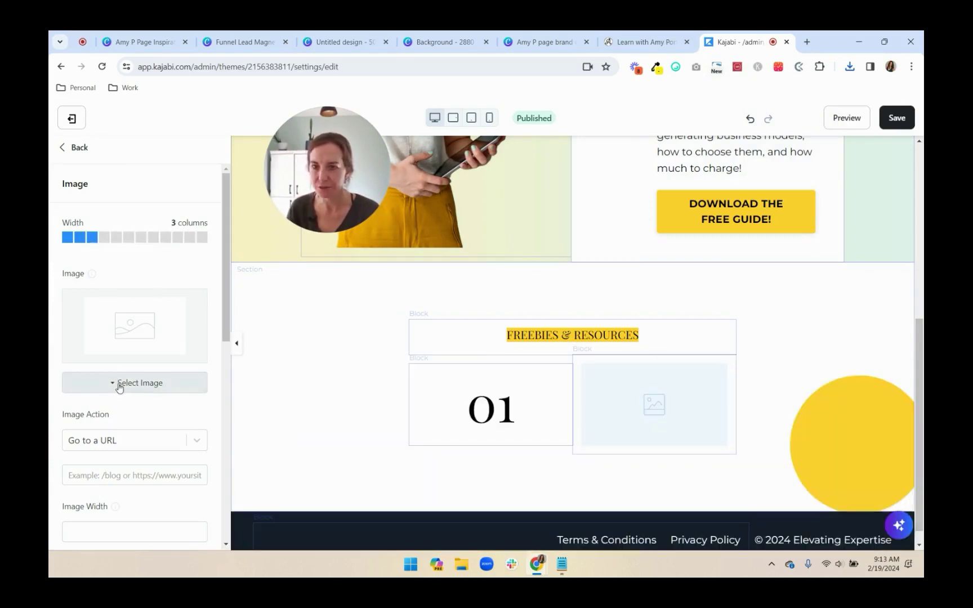
{"action": "left_click", "coordinate": [122, 387]}
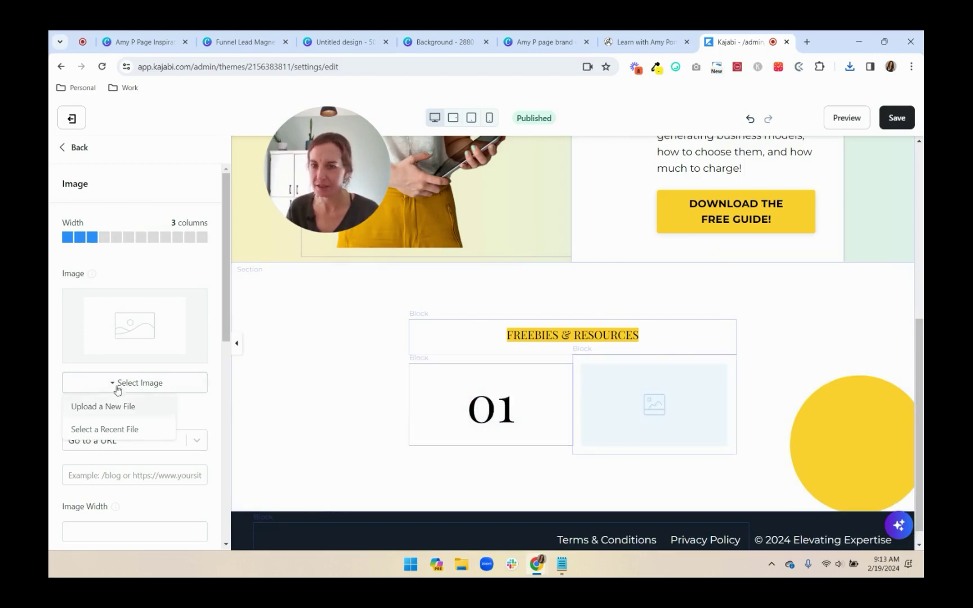
{"action": "left_click", "coordinate": [121, 407]}
{"action": "left_click", "coordinate": [349, 335]}
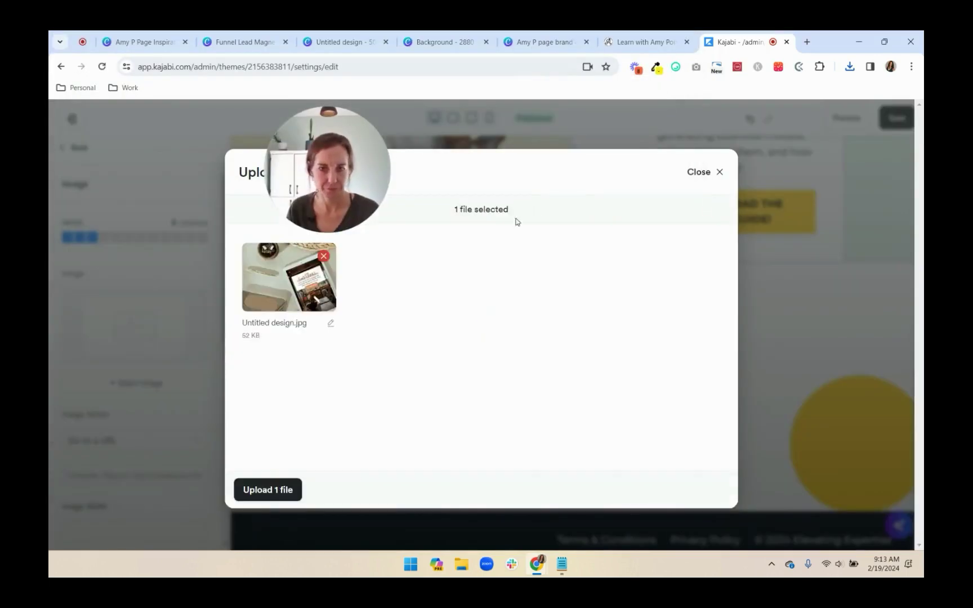
{"action": "left_click", "coordinate": [269, 488]}
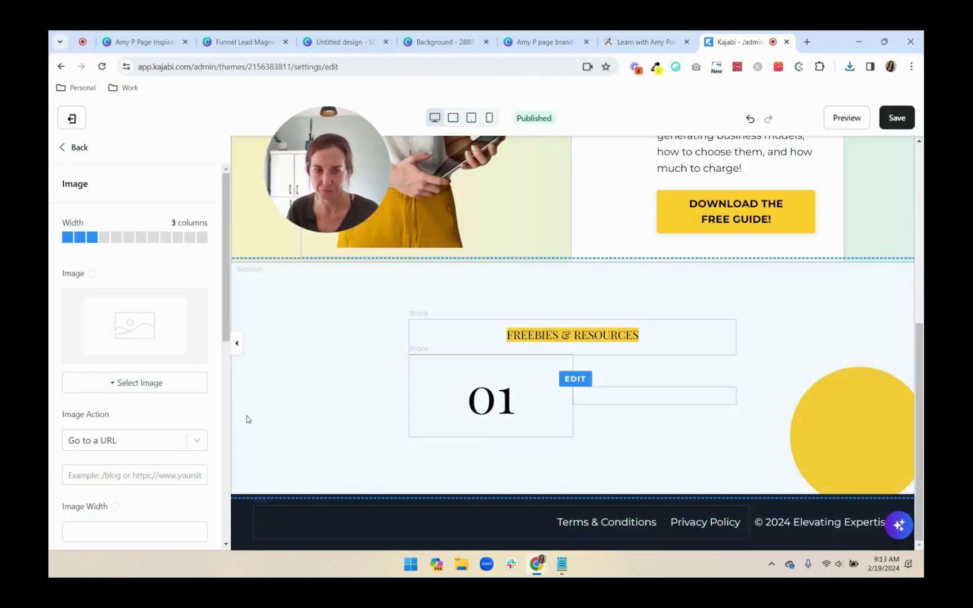
- Turn on Make Flush so the mockup fills its Image block, then switch to the Learn with Amy tab
{"action": "scroll", "coordinate": [107, 453], "scroll_direction": "down", "scroll_amount": 1}
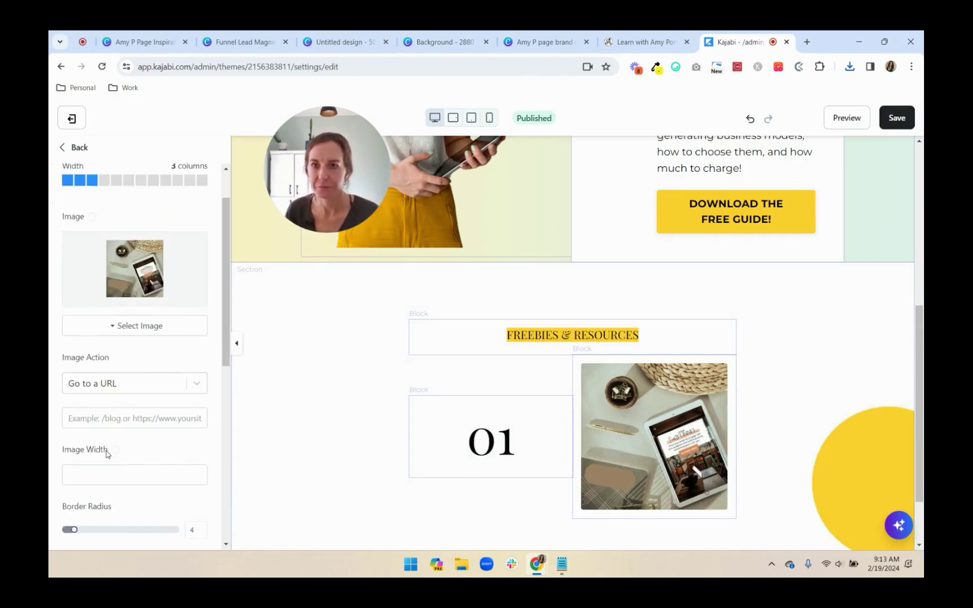
{"action": "scroll", "coordinate": [107, 453], "scroll_direction": "down", "scroll_amount": 3}
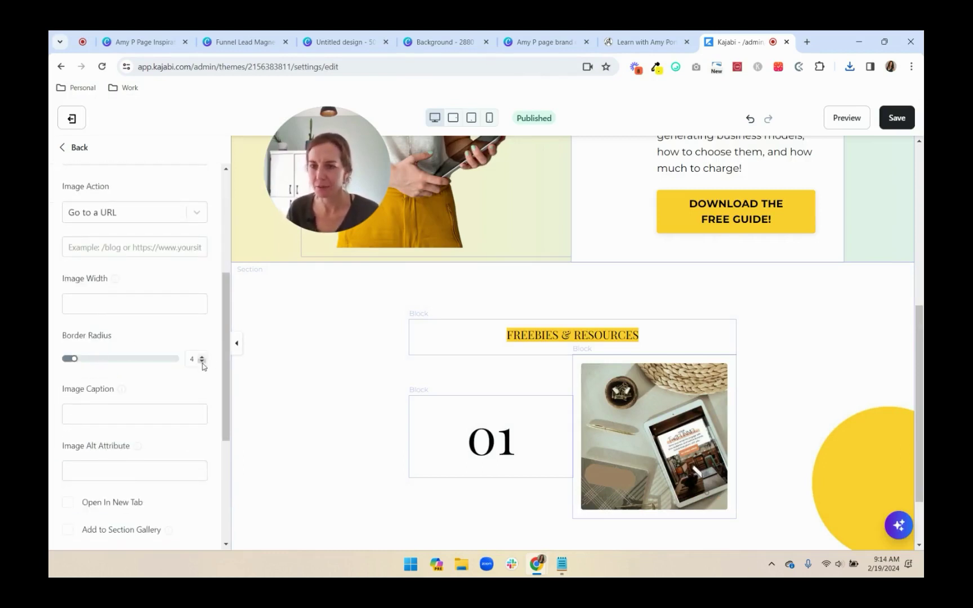
{"action": "mouse_move", "coordinate": [582, 371]}
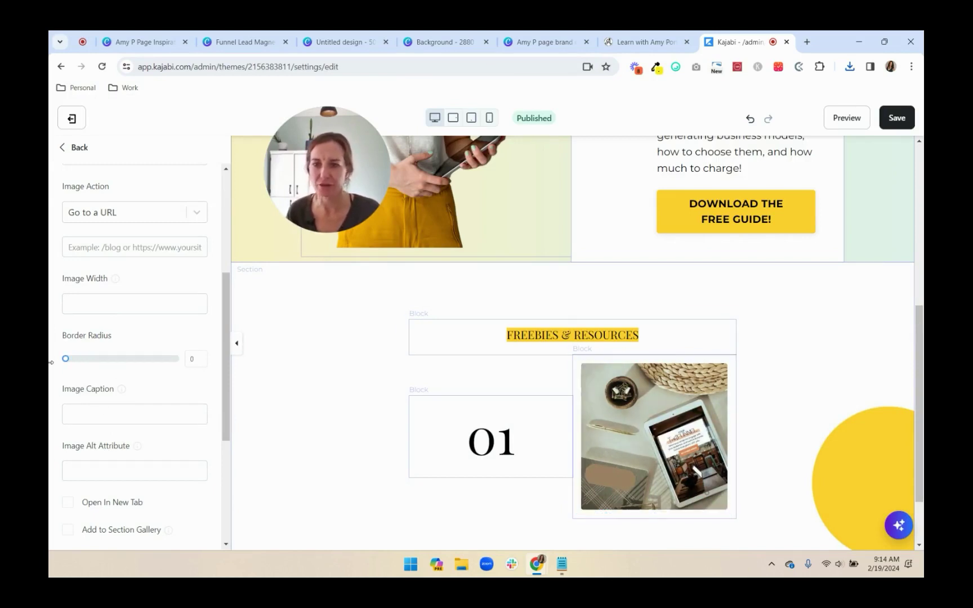
{"action": "scroll", "coordinate": [126, 394], "scroll_direction": "down", "scroll_amount": 4}
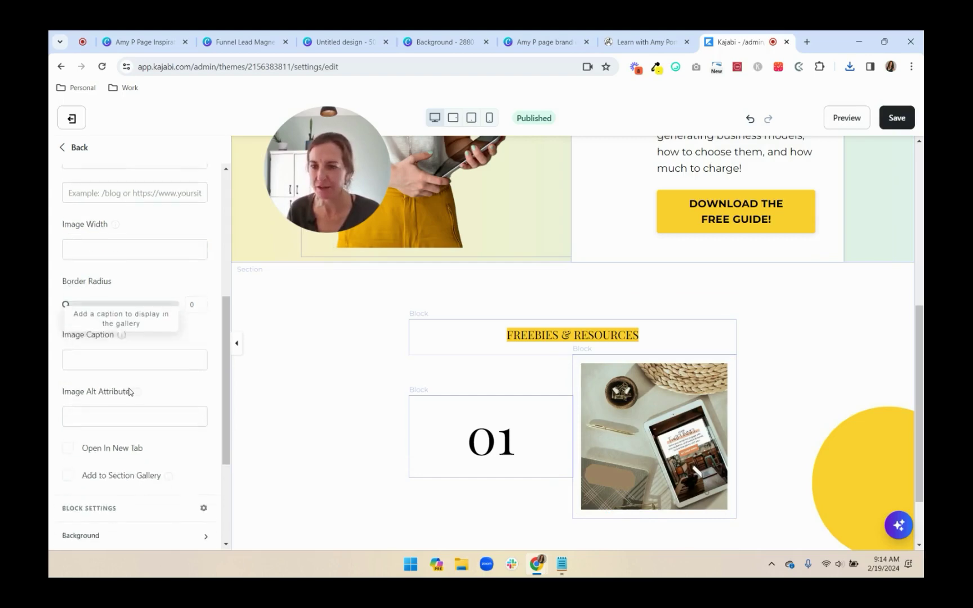
{"action": "left_click", "coordinate": [125, 401]}
{"action": "scroll", "coordinate": [125, 397], "scroll_direction": "down", "scroll_amount": 7}
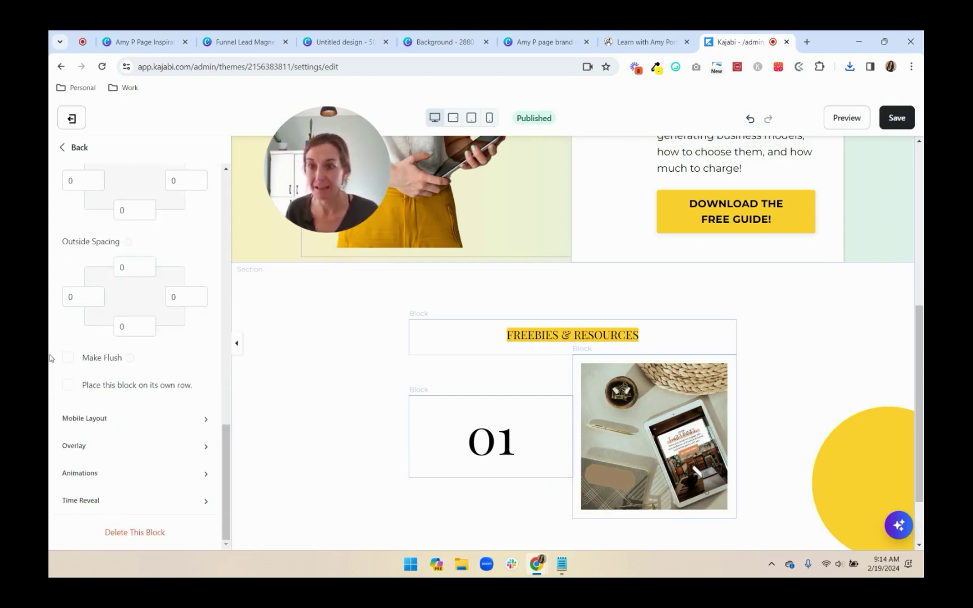
{"action": "left_click", "coordinate": [68, 358]}
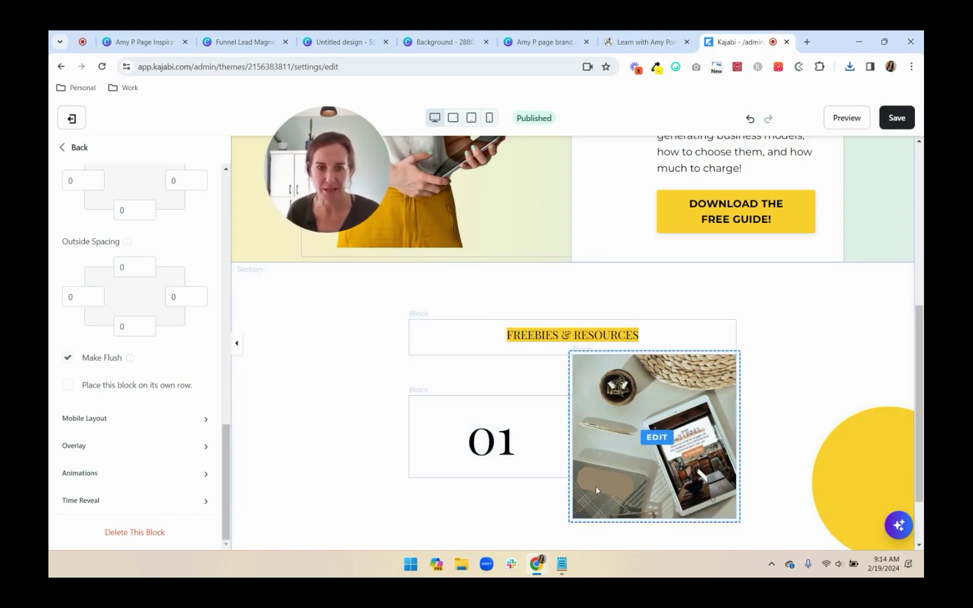
{"action": "key", "text": "ctrl+shift+Tab"}
{"action": "scroll", "coordinate": [65, 275], "scroll_direction": "up", "scroll_amount": 2}
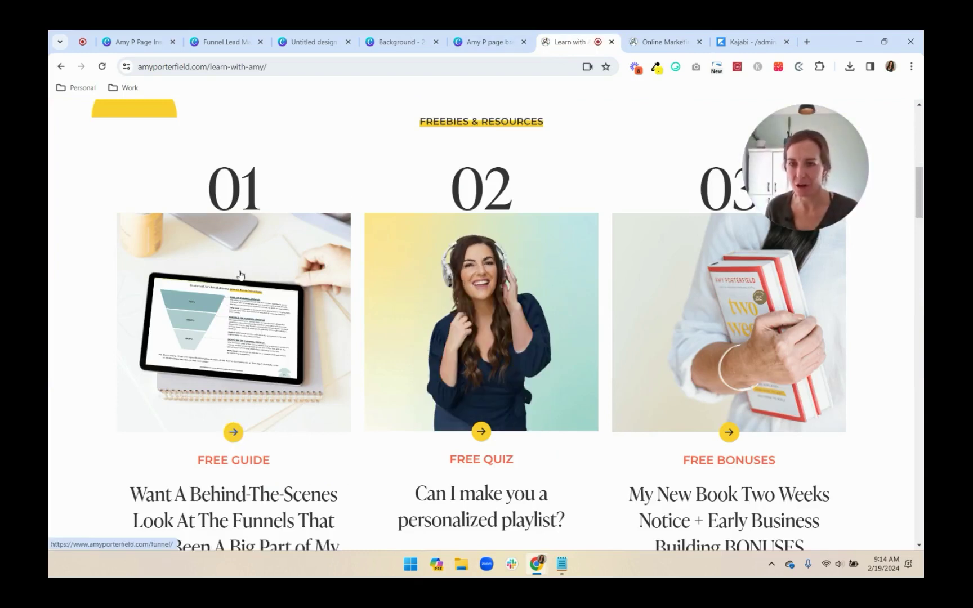
{"action": "left_click", "coordinate": [213, 230]}
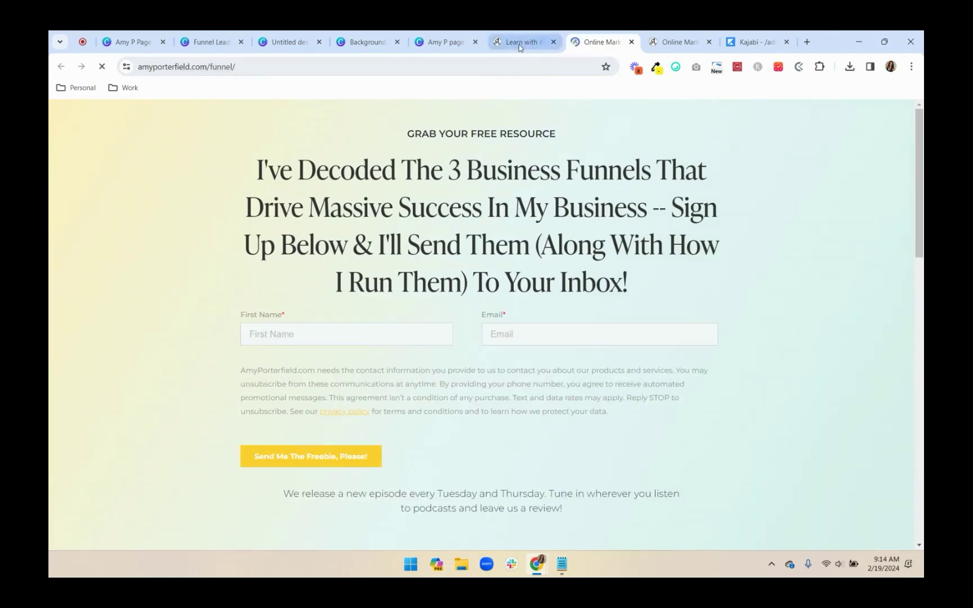
{"action": "left_click", "coordinate": [518, 42]}
{"action": "scroll", "coordinate": [194, 496], "scroll_direction": "down", "scroll_amount": 1}
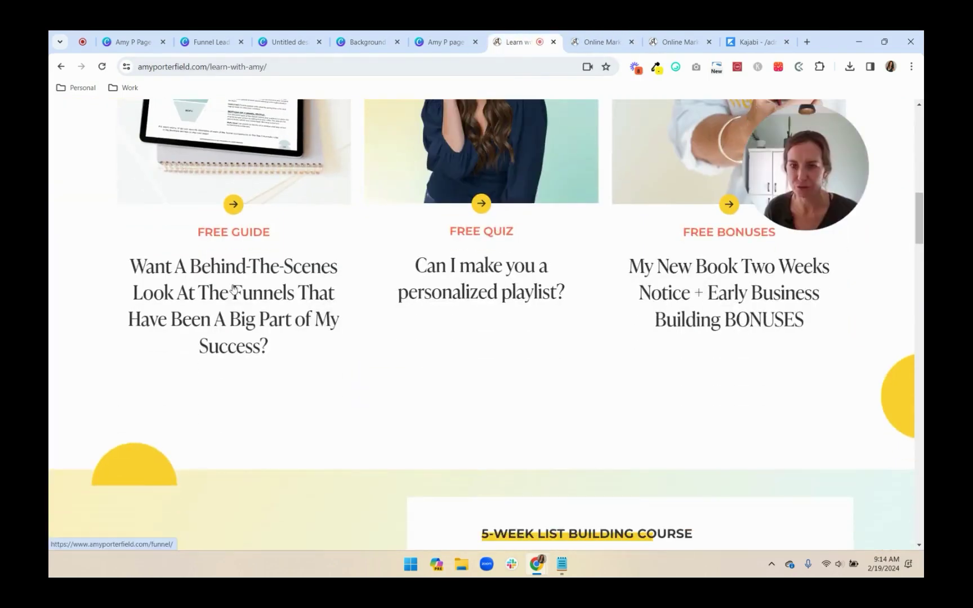
{"action": "left_click", "coordinate": [237, 300]}
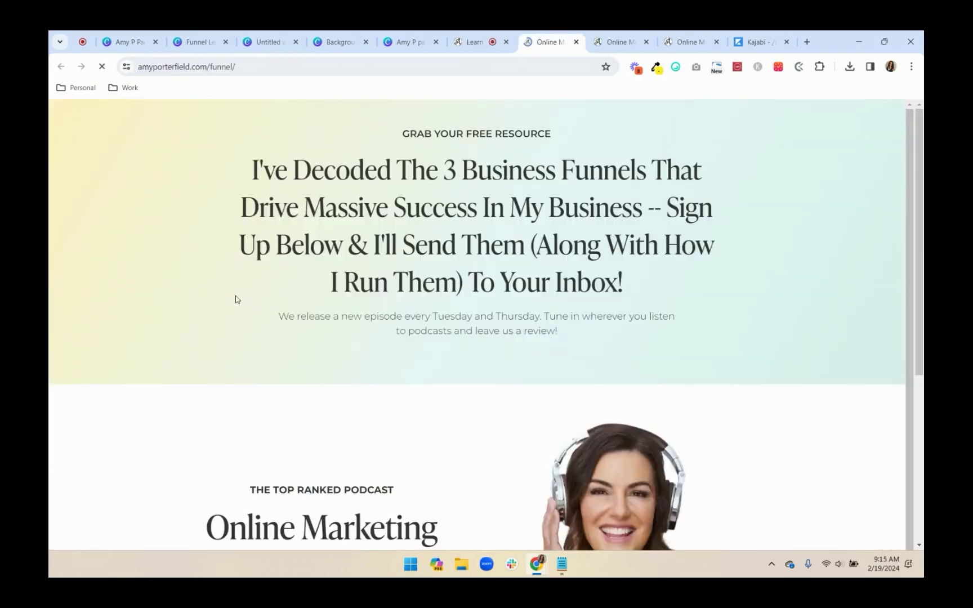
{"action": "left_click", "coordinate": [474, 42]}
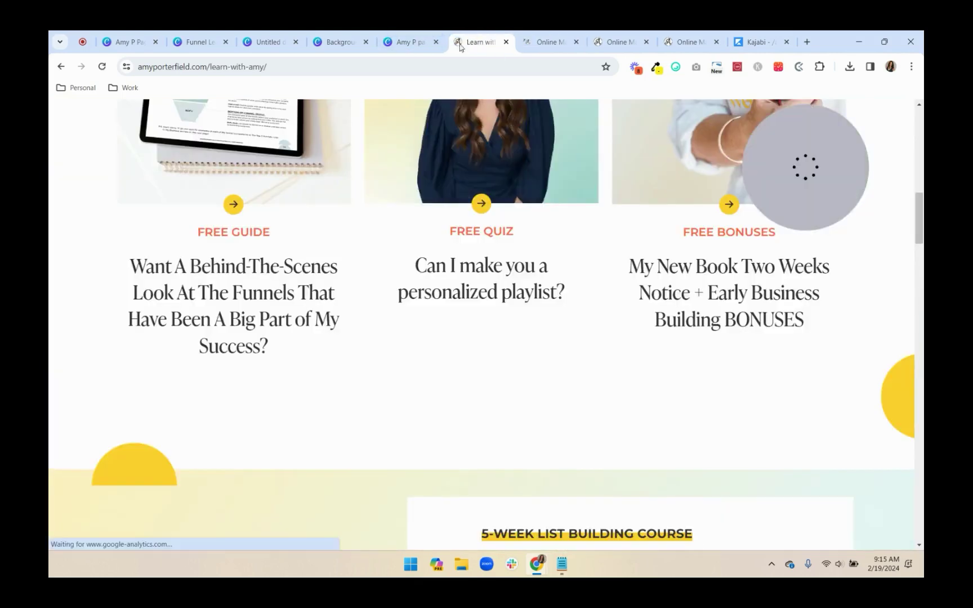
{"action": "scroll", "coordinate": [330, 337], "scroll_direction": "up", "scroll_amount": 3}
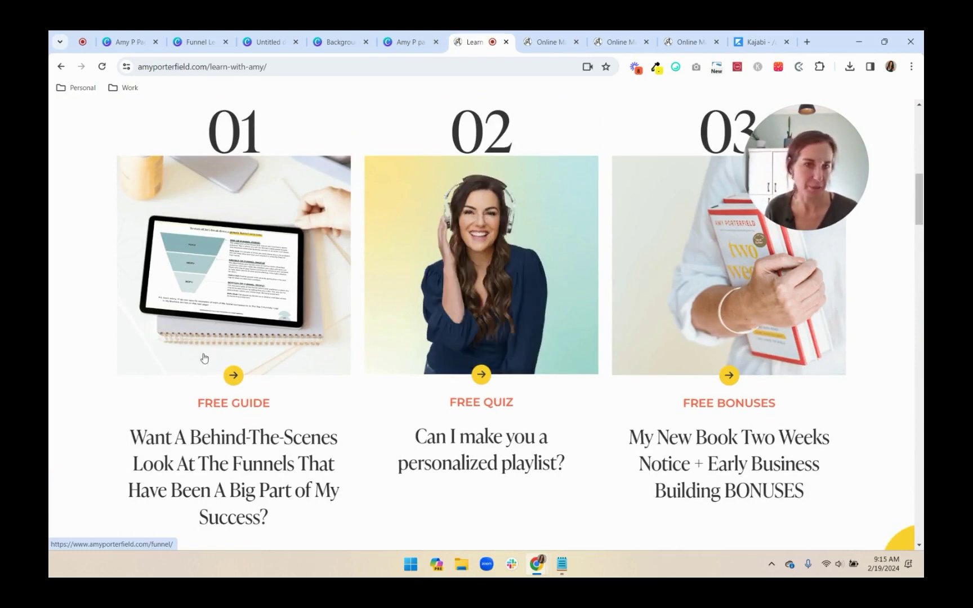
{"action": "left_click", "coordinate": [575, 42]}
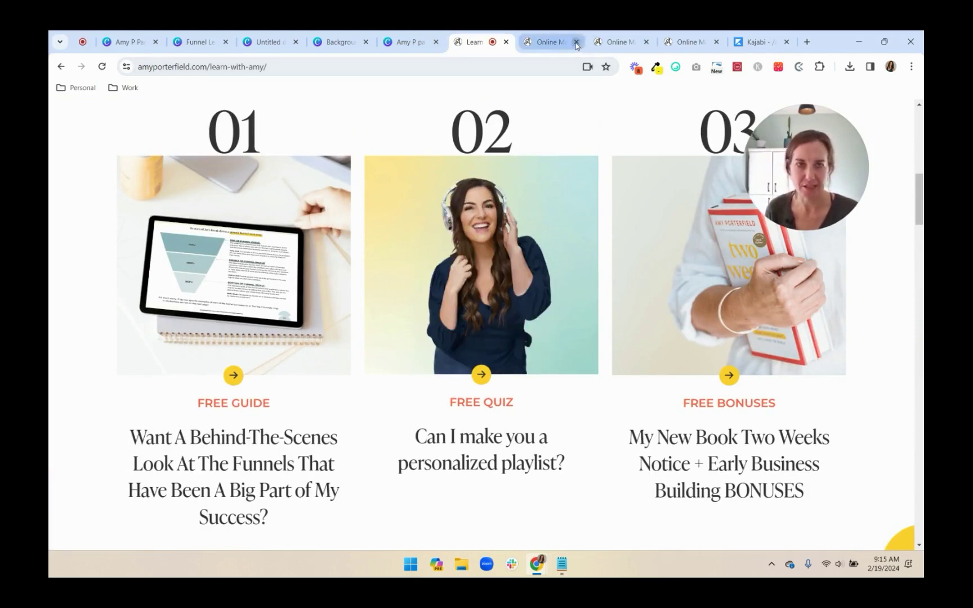
{"action": "left_click", "coordinate": [575, 42]}
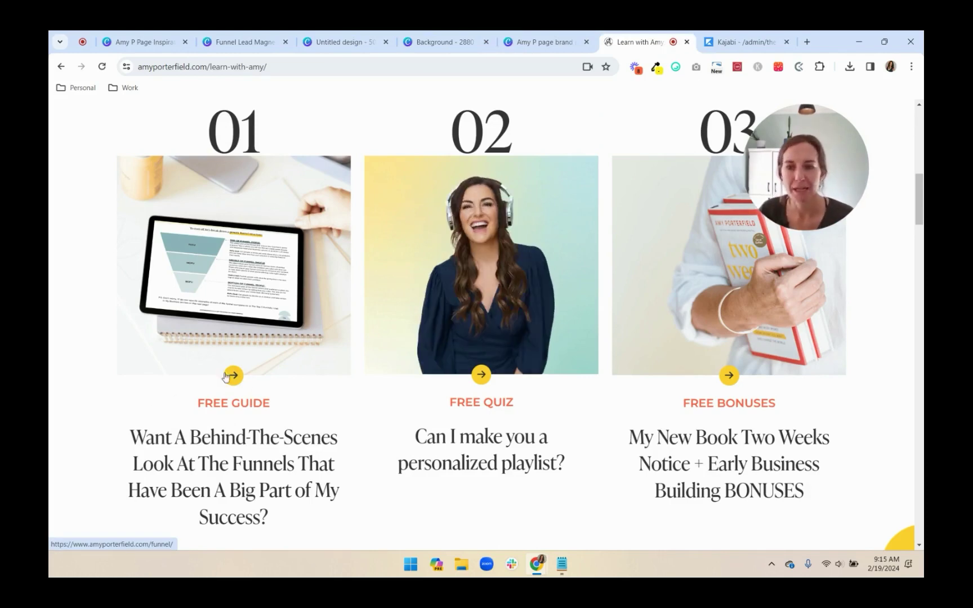
- Add a Call to Action button block beside the image and delete its default label text
{"action": "left_click", "coordinate": [738, 42]}
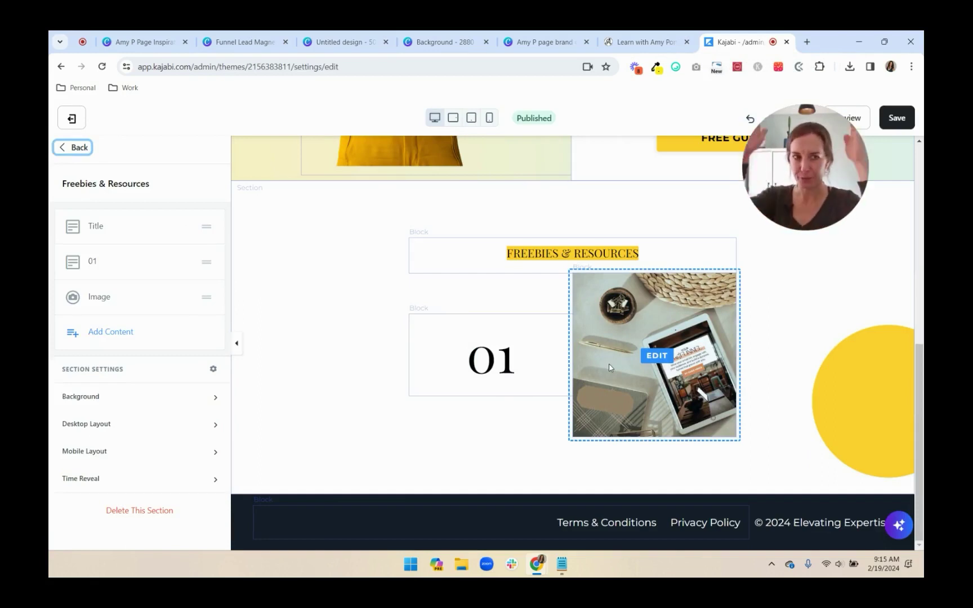
{"action": "left_click", "coordinate": [111, 331]}
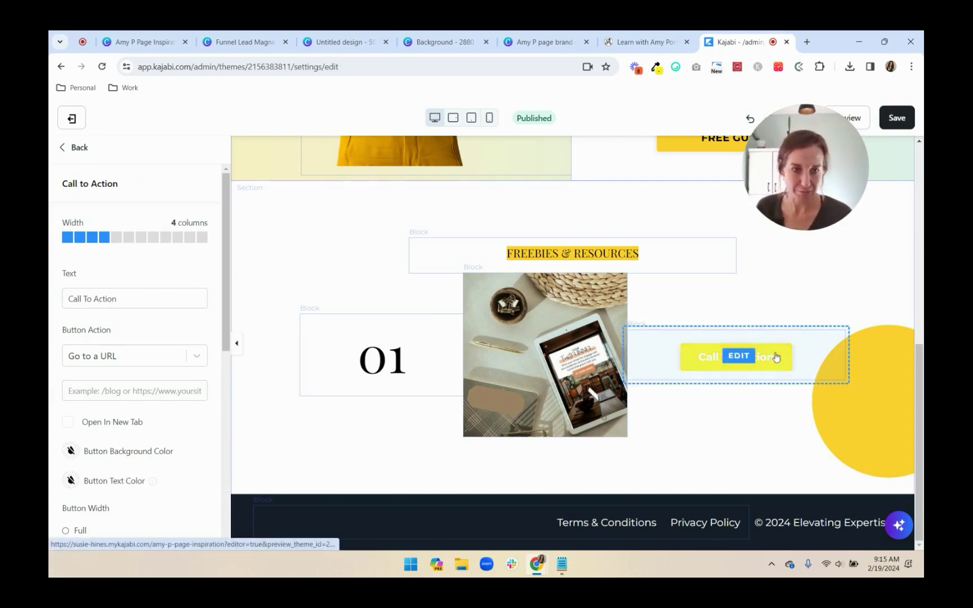
{"action": "left_click_drag", "start_coordinate": [145, 301], "coordinate": [49, 304]}
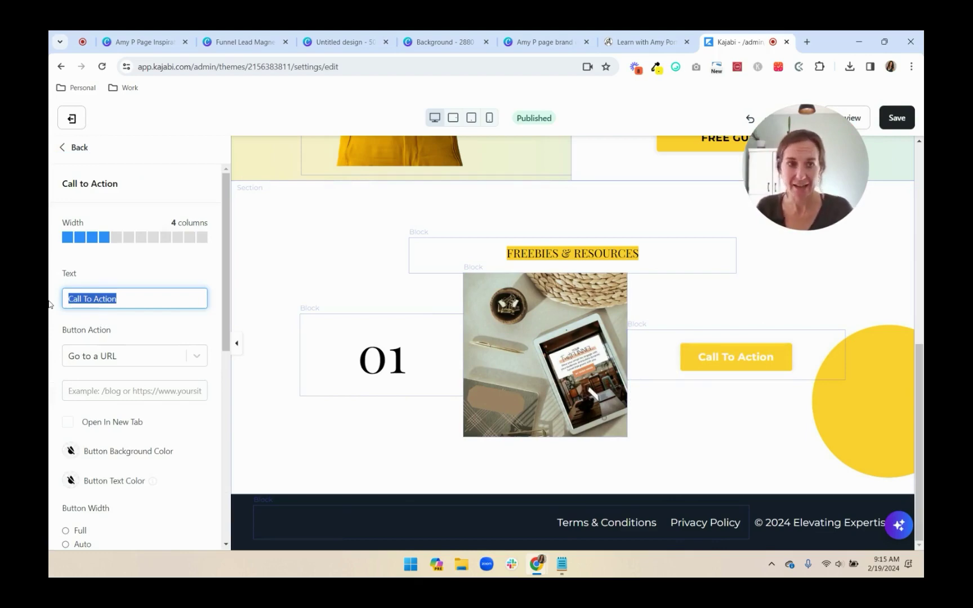
{"action": "key", "text": "BackSpace"}
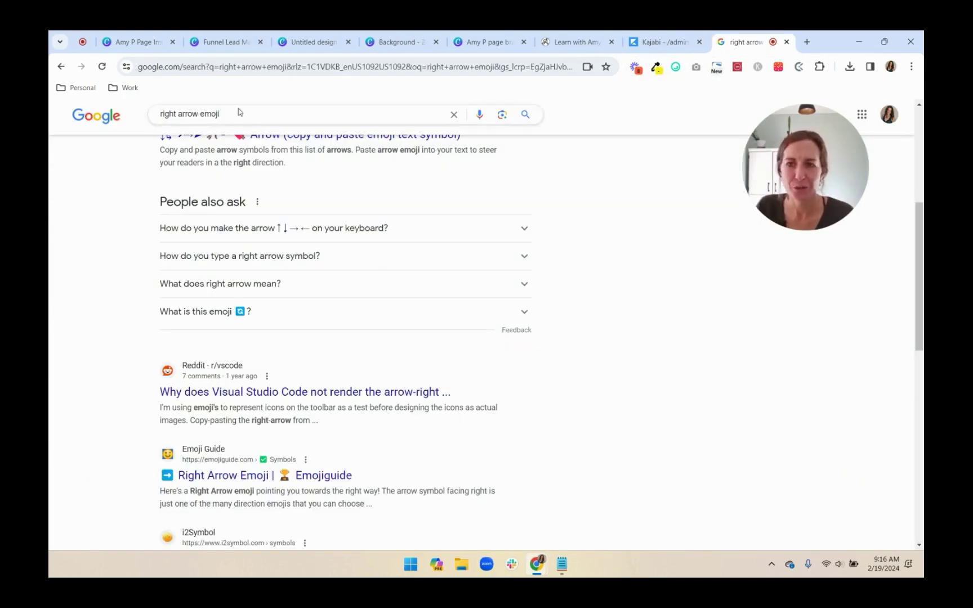
- Open the 'How do you make the arrow on your keyboard?' answer in the right arrow emoji results
{"action": "left_click", "coordinate": [288, 234]}
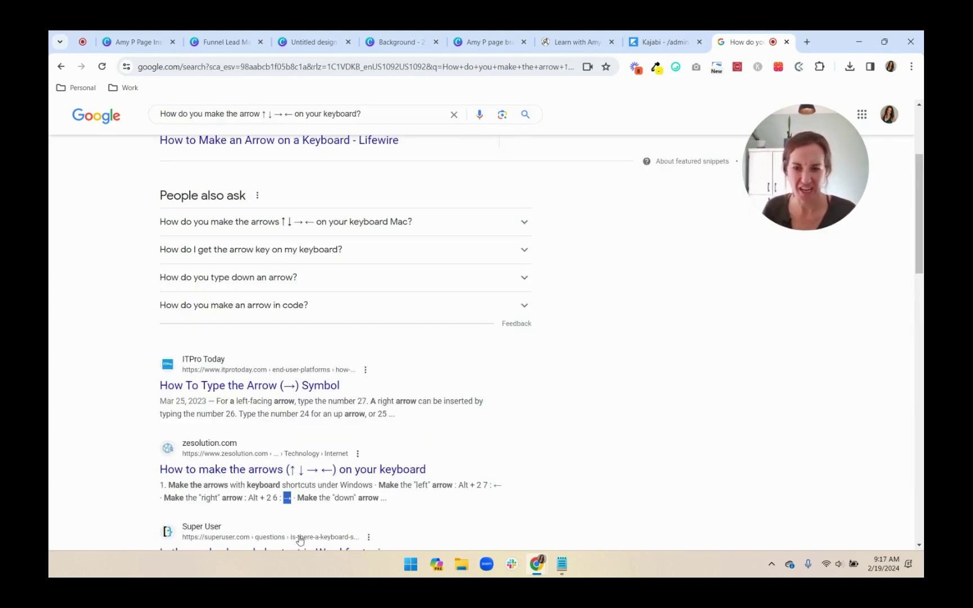
- Set the button label to a pasted → arrow with black button text colour
{"action": "left_click", "coordinate": [663, 42]}
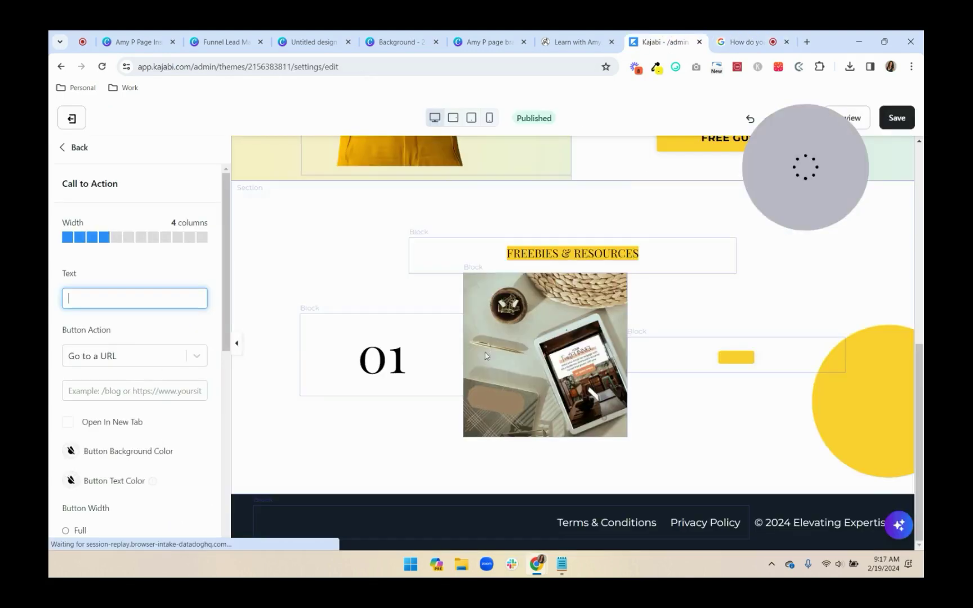
{"action": "left_click", "coordinate": [130, 295]}
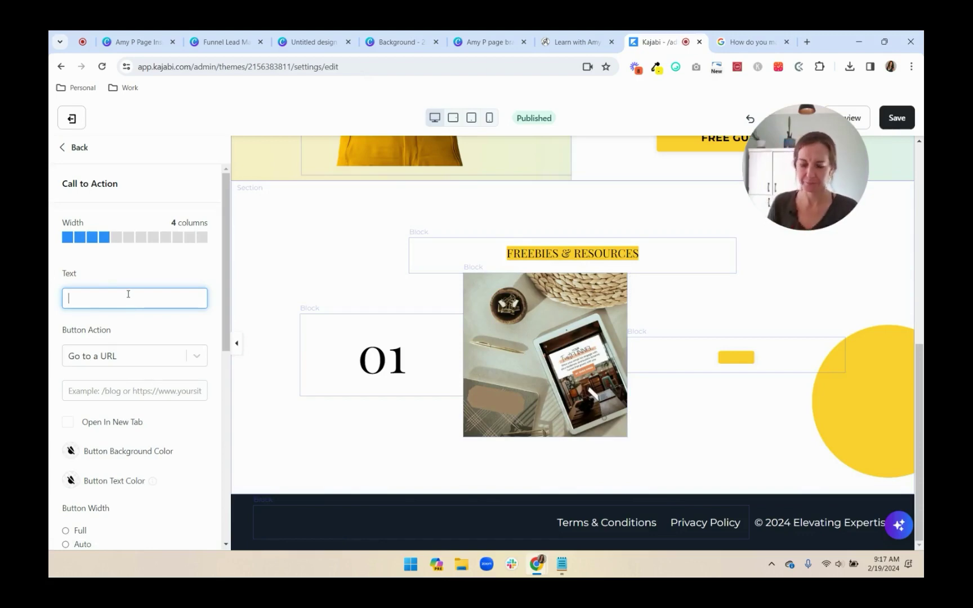
{"action": "type", "text": "→"}
{"action": "left_click", "coordinate": [71, 481]}
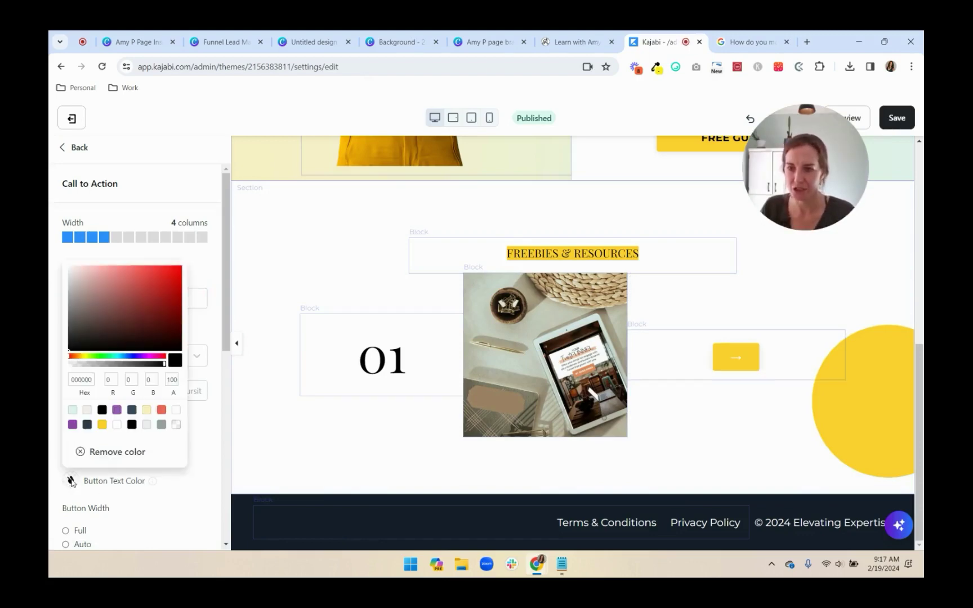
{"action": "left_click", "coordinate": [132, 424]}
{"action": "left_click", "coordinate": [153, 497]}
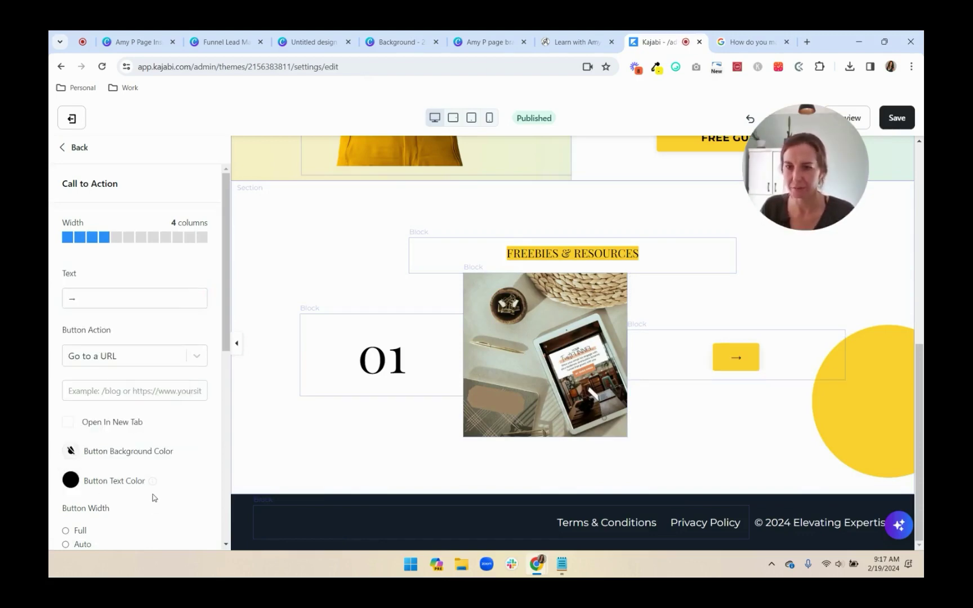
- Round the button with border radius 50 and narrow the block to 3 columns
{"action": "scroll", "coordinate": [153, 498], "scroll_direction": "down", "scroll_amount": 3}
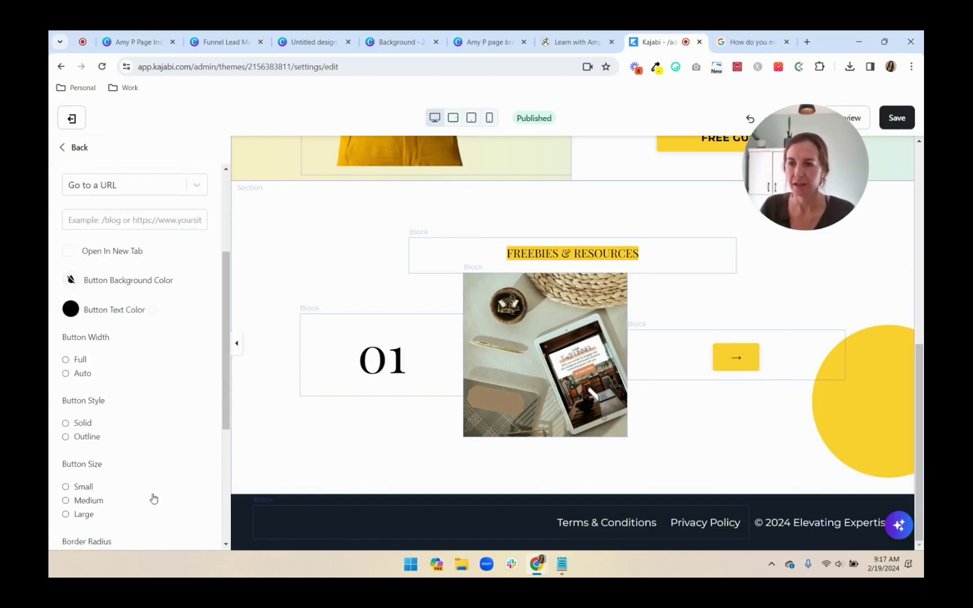
{"action": "scroll", "coordinate": [154, 497], "scroll_direction": "down", "scroll_amount": 5}
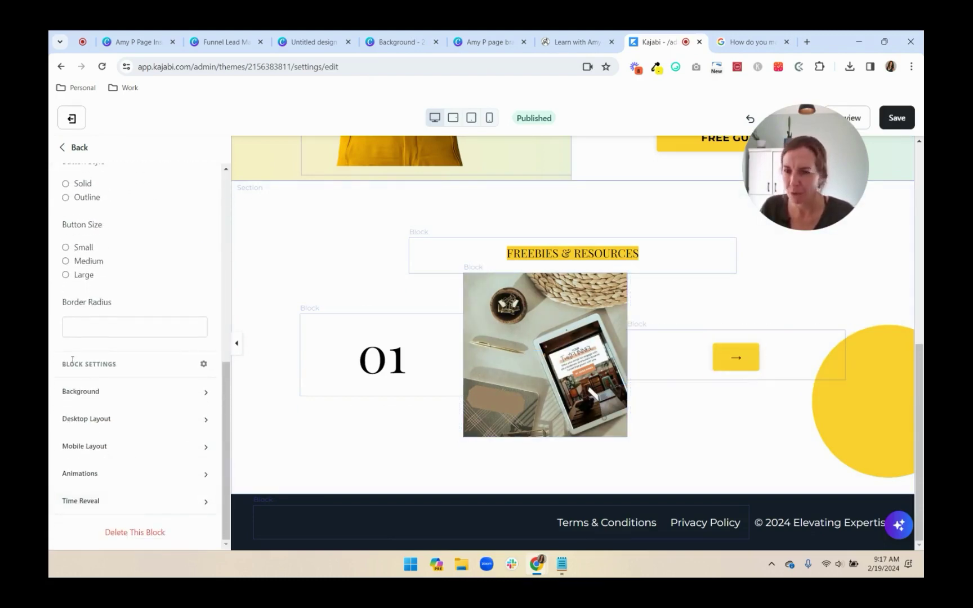
{"action": "left_click", "coordinate": [86, 327]}
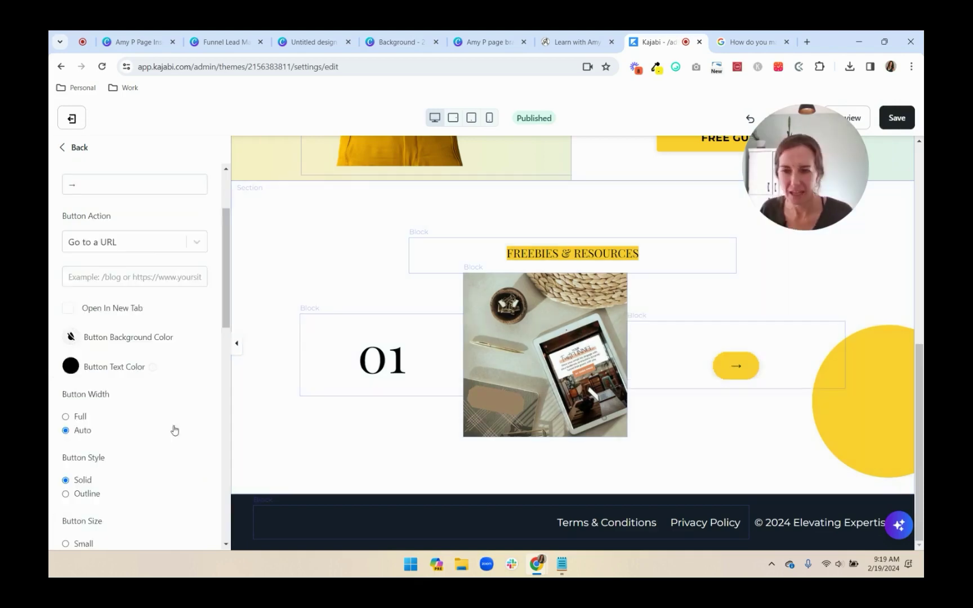
{"action": "scroll", "coordinate": [174, 428], "scroll_direction": "down", "scroll_amount": 3}
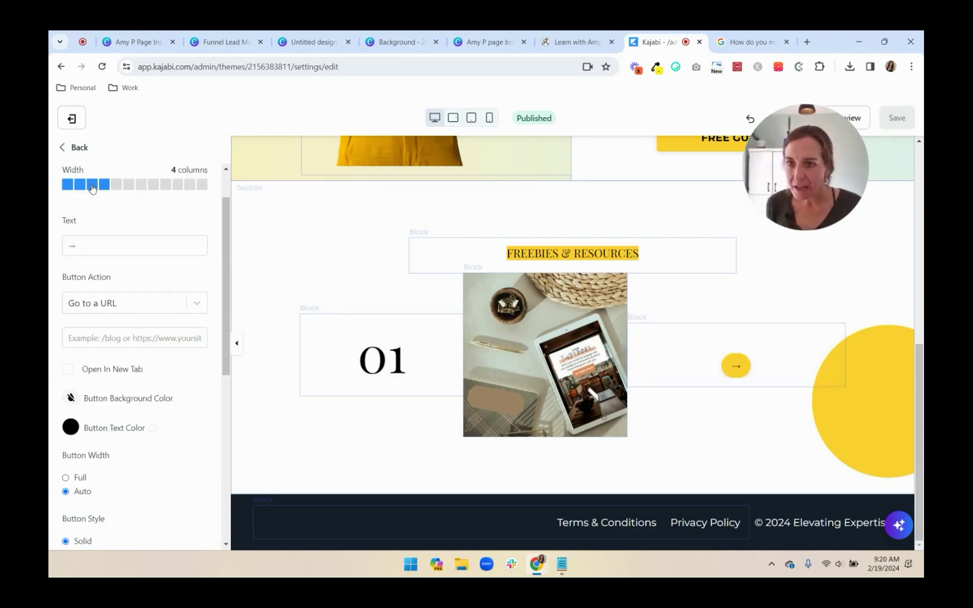
{"action": "left_click", "coordinate": [92, 188]}
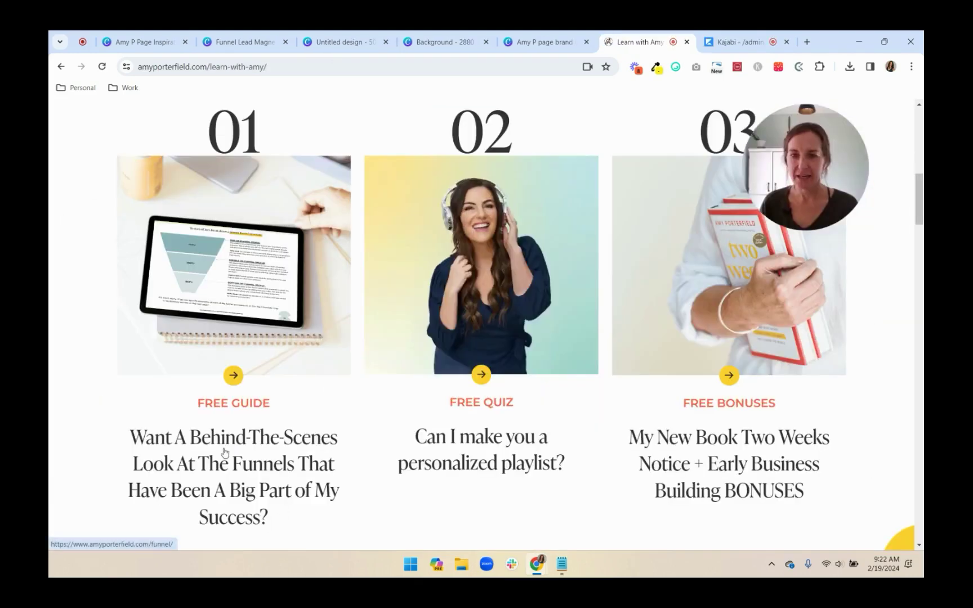
{"action": "scroll", "coordinate": [225, 452], "scroll_direction": "down", "scroll_amount": 4}
{"action": "scroll", "coordinate": [234, 312], "scroll_direction": "up", "scroll_amount": 2}
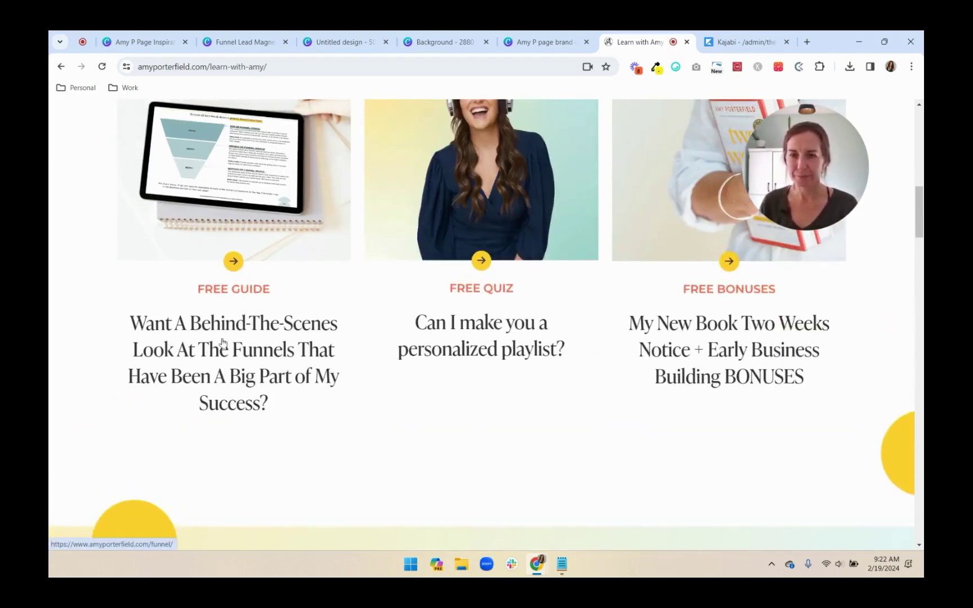
{"action": "left_click_drag", "start_coordinate": [194, 288], "coordinate": [204, 377]}
{"action": "left_click_drag", "start_coordinate": [272, 406], "coordinate": [90, 316]}
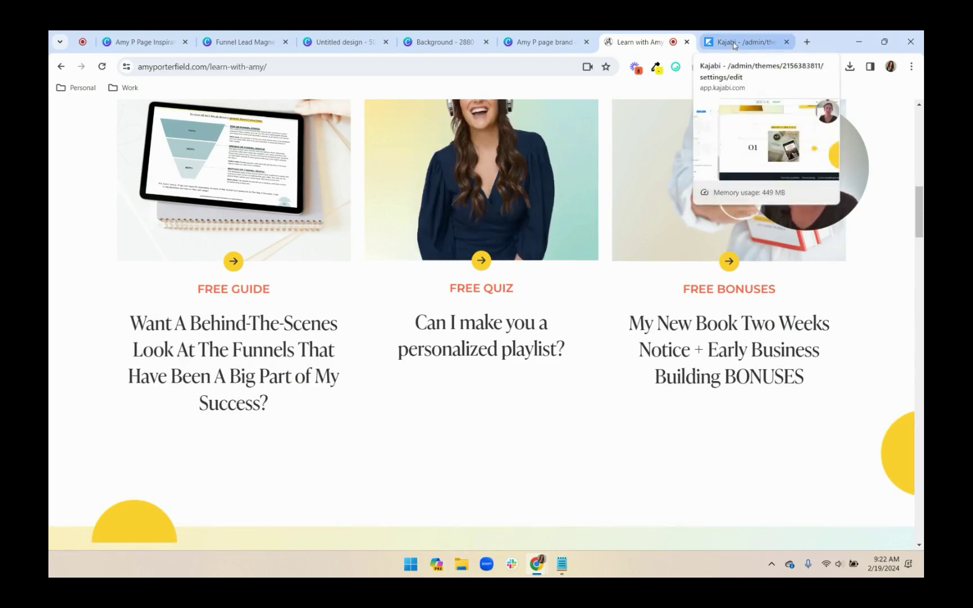
- Add a Text block to the section, make it 3 columns wide, and open the fullscreen editor
{"action": "left_click", "coordinate": [708, 49]}
{"action": "left_click", "coordinate": [79, 148]}
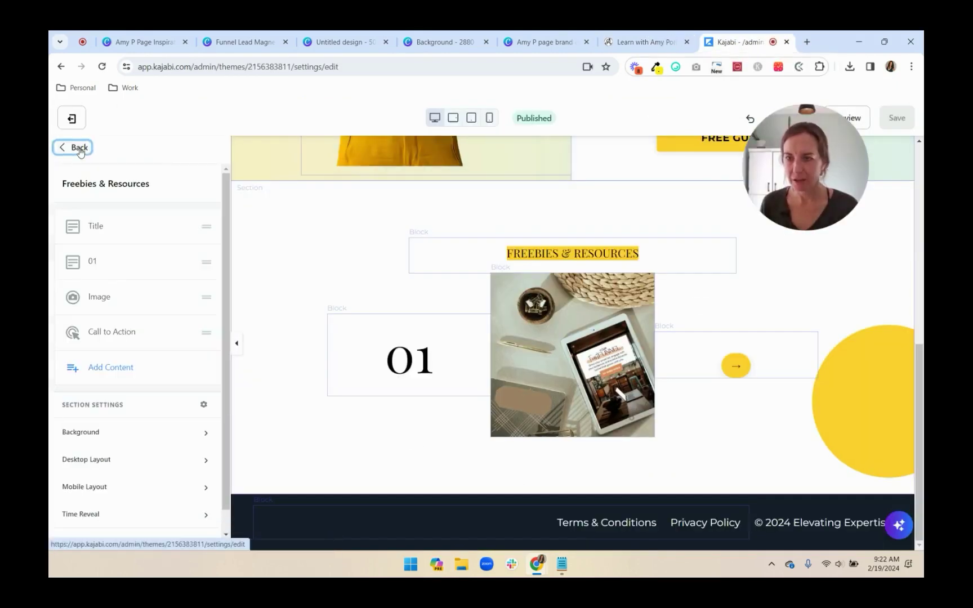
{"action": "left_click", "coordinate": [113, 369]}
{"action": "scroll", "coordinate": [100, 386], "scroll_direction": "down", "scroll_amount": 3}
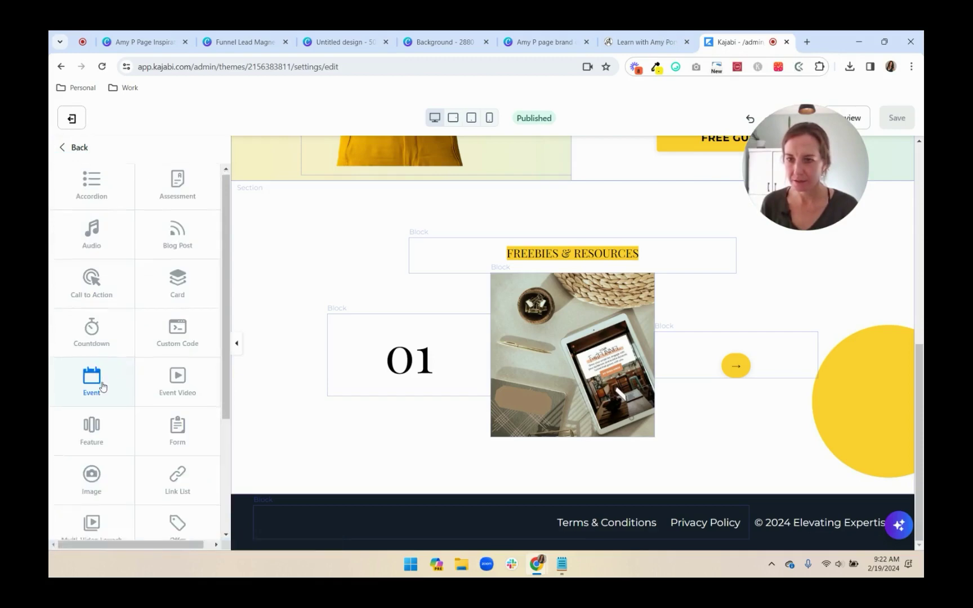
{"action": "left_click", "coordinate": [99, 468]}
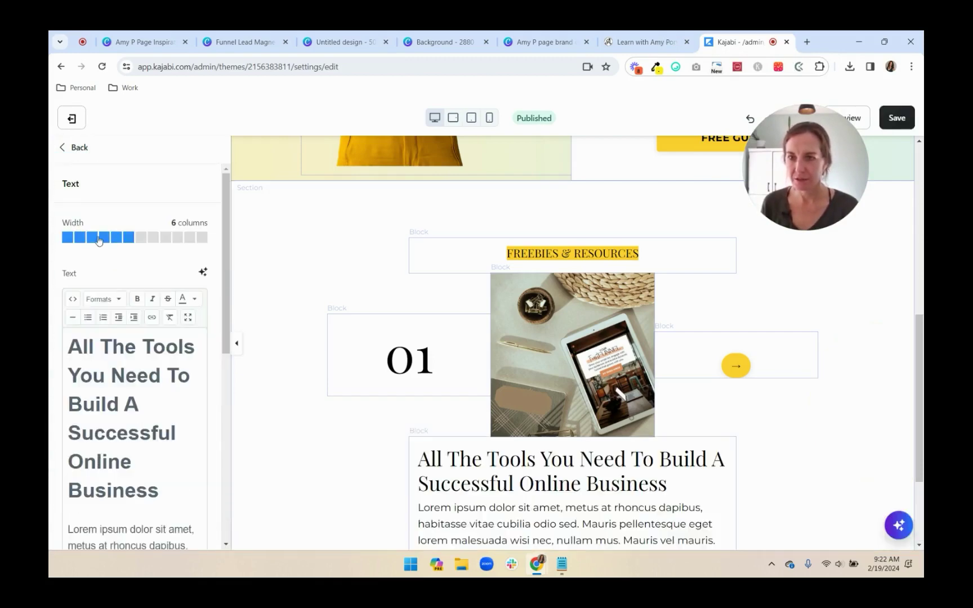
{"action": "left_click", "coordinate": [93, 238]}
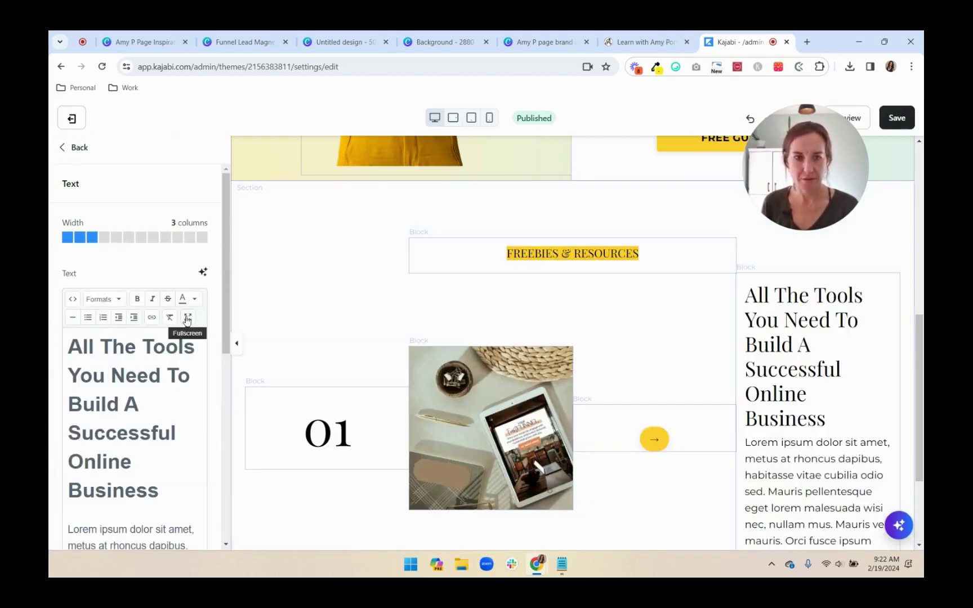
{"action": "left_click", "coordinate": [187, 318]}
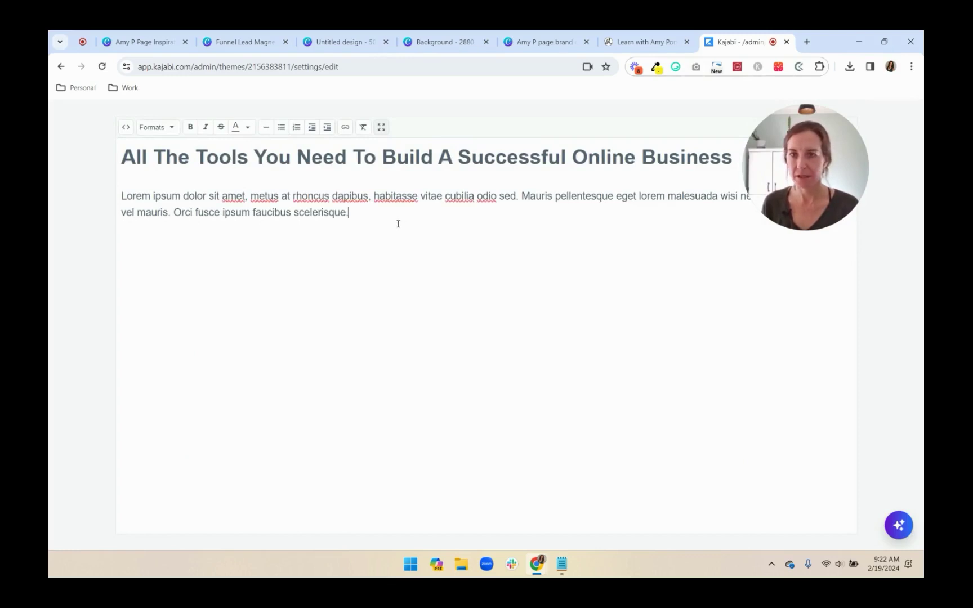
- Replace the placeholder with a FREE GUIDE label and the 'Want a Behind-the-Scenes Look…' question
{"action": "left_click_drag", "start_coordinate": [393, 223], "coordinate": [49, 140]}
{"action": "type", "text": "FREE GUIDE"}
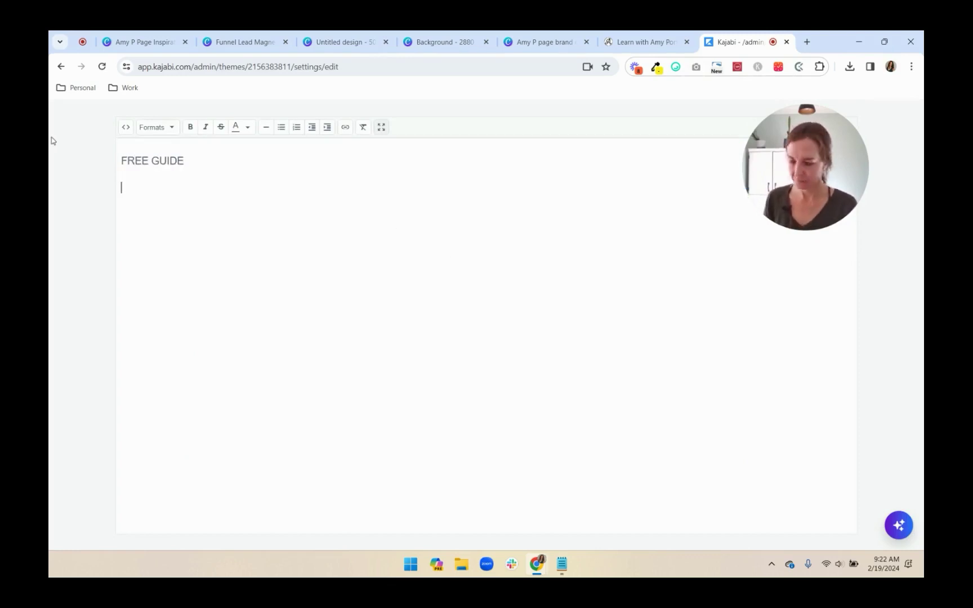
{"action": "left_click", "coordinate": [639, 41]}
{"action": "left_click", "coordinate": [738, 42]}
{"action": "type", "text": "Want a Behind-the-Scenes Look at the Funnels that Have Been a B"}
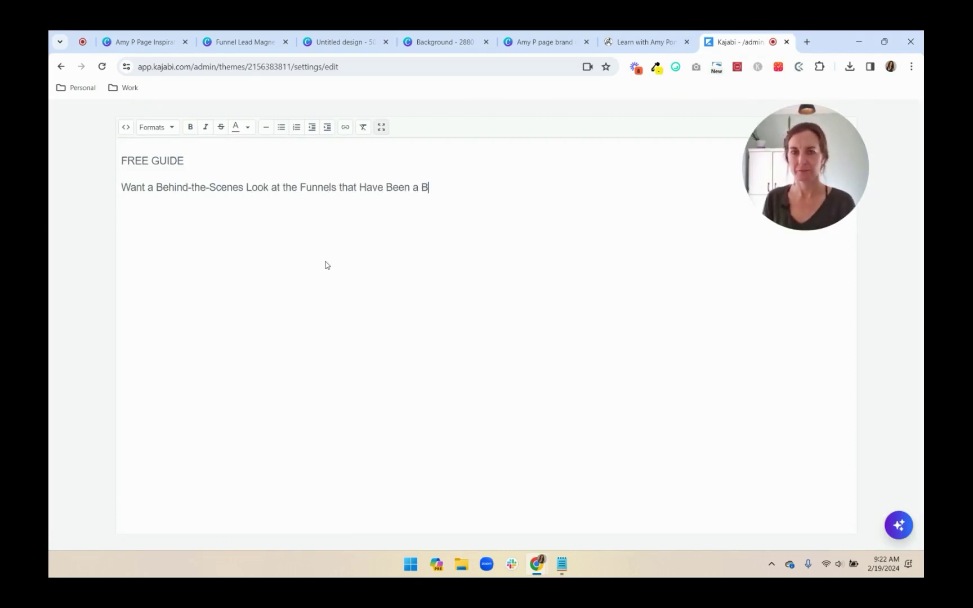
{"action": "left_click", "coordinate": [639, 42]}
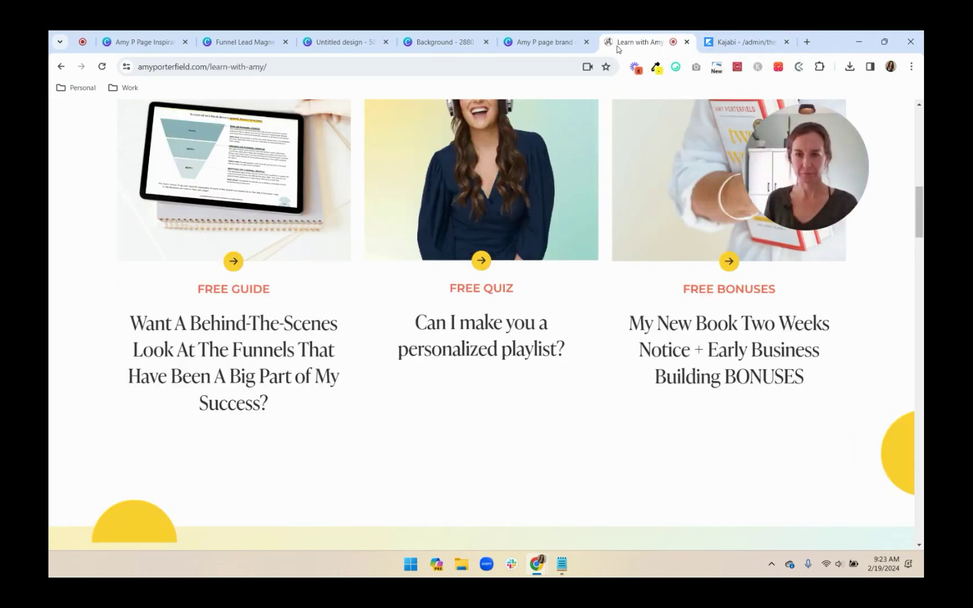
{"action": "key", "text": "ctrl+Tab"}
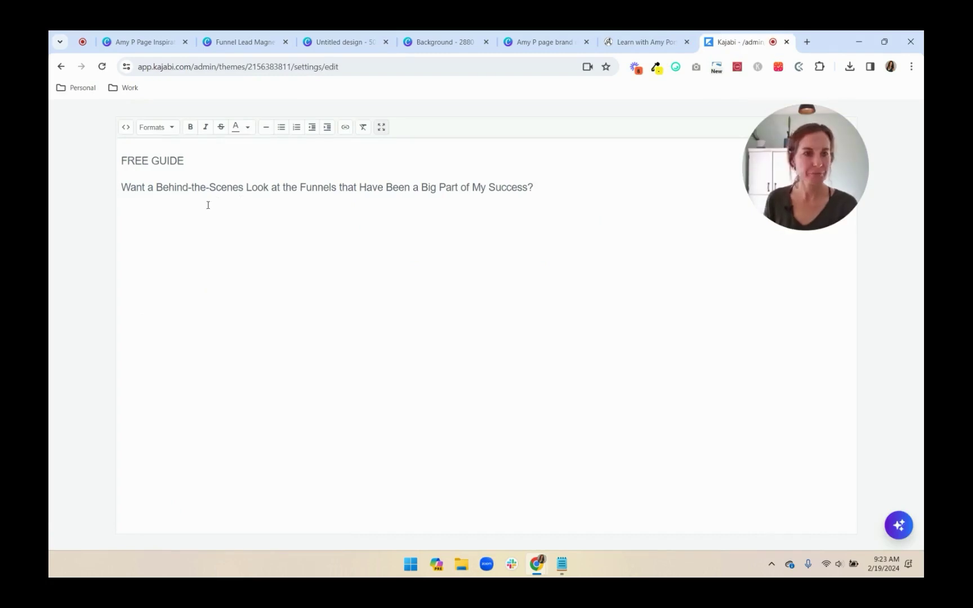
- Make the FREE GUIDE label orange-red and bold
{"action": "left_click_drag", "start_coordinate": [193, 161], "coordinate": [50, 164]}
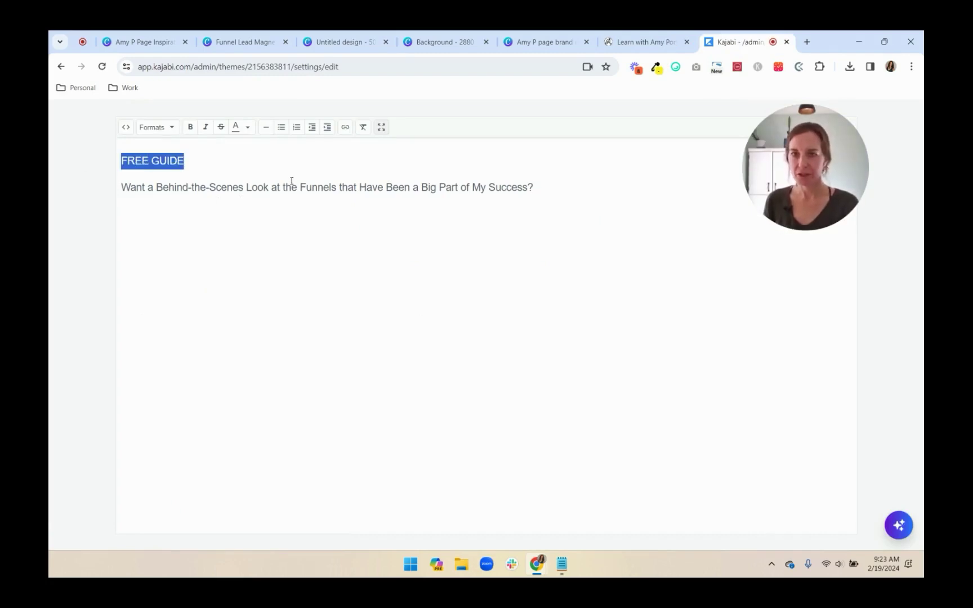
{"action": "left_click", "coordinate": [247, 129]}
{"action": "left_click", "coordinate": [249, 164]}
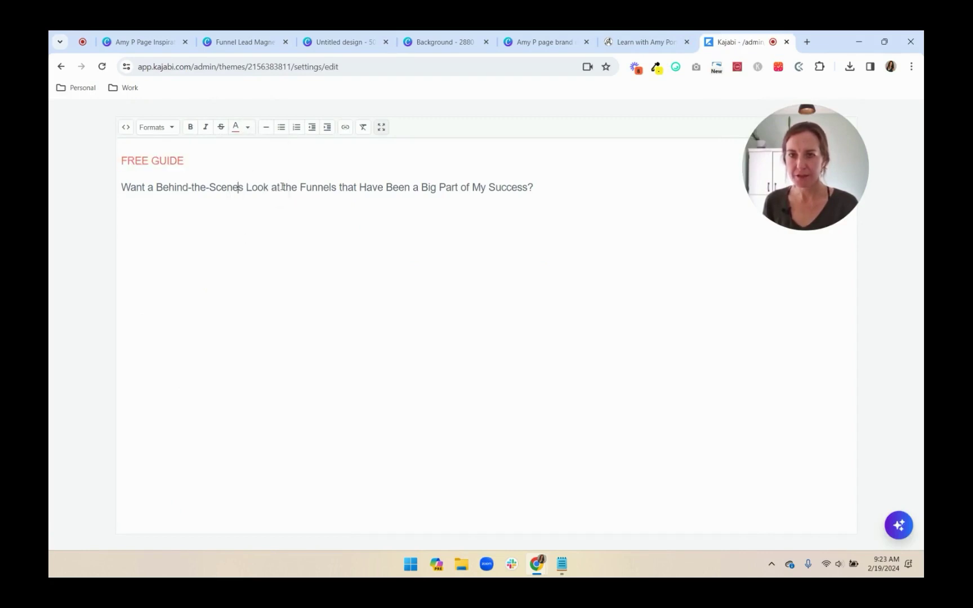
{"action": "left_click_drag", "start_coordinate": [214, 165], "coordinate": [51, 160]}
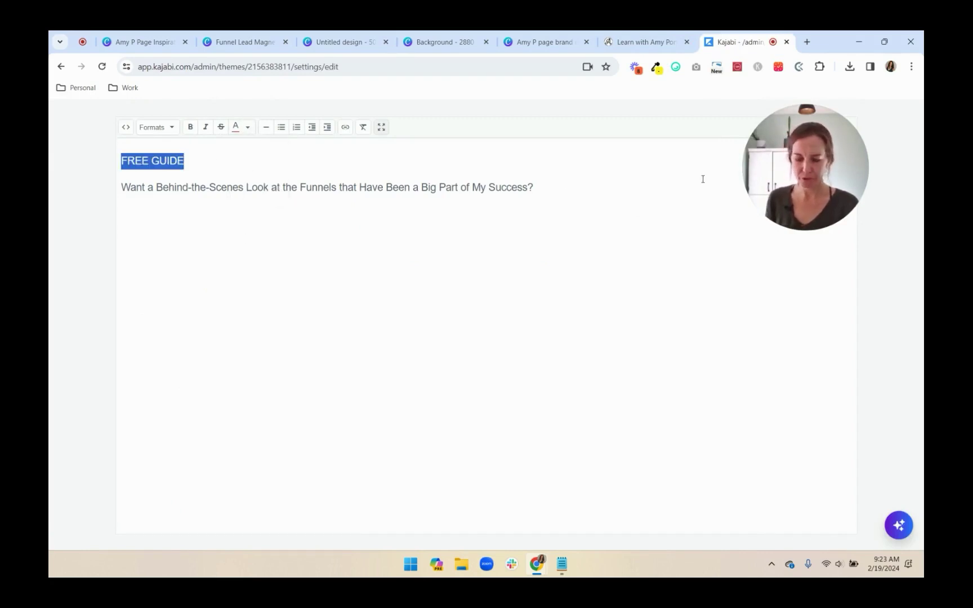
{"action": "key", "text": "ctrl+b"}
- Format the funnels question line as Heading 4 and exit fullscreen editing
{"action": "left_click_drag", "start_coordinate": [589, 192], "coordinate": [76, 195]}
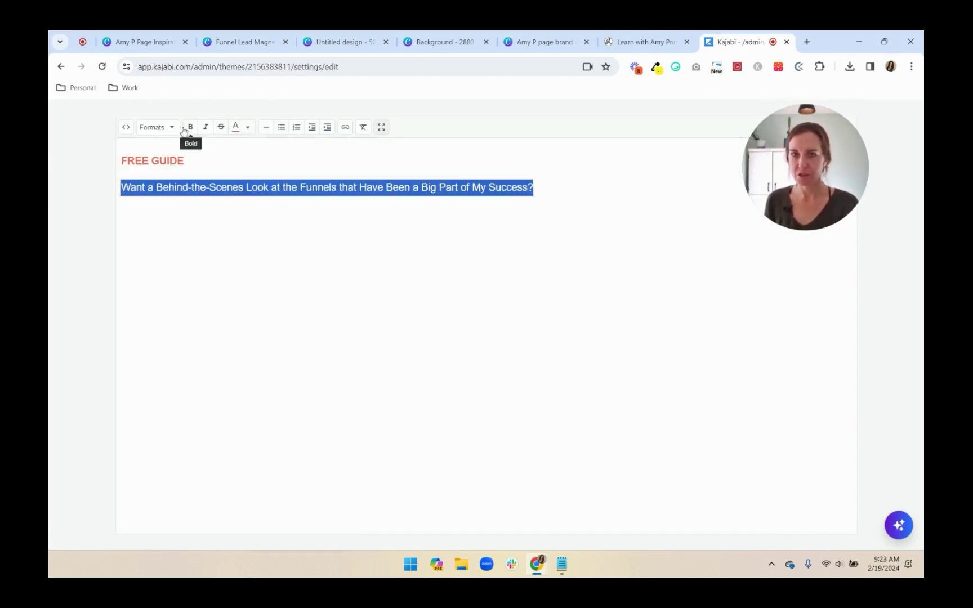
{"action": "left_click", "coordinate": [159, 127]}
{"action": "mouse_move", "coordinate": [180, 169]}
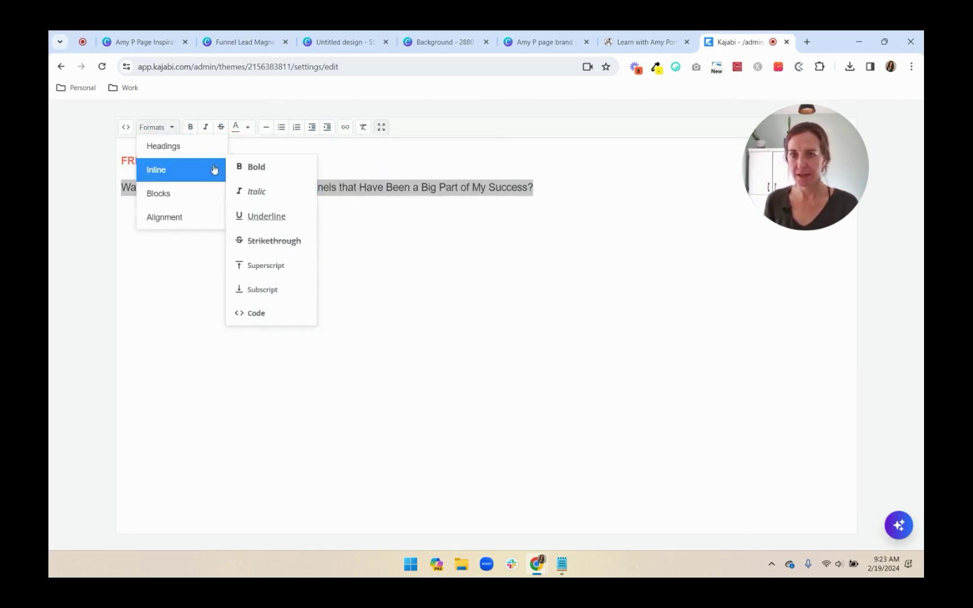
{"action": "mouse_move", "coordinate": [163, 146]}
{"action": "left_click", "coordinate": [337, 301]}
{"action": "left_click", "coordinate": [253, 288]}
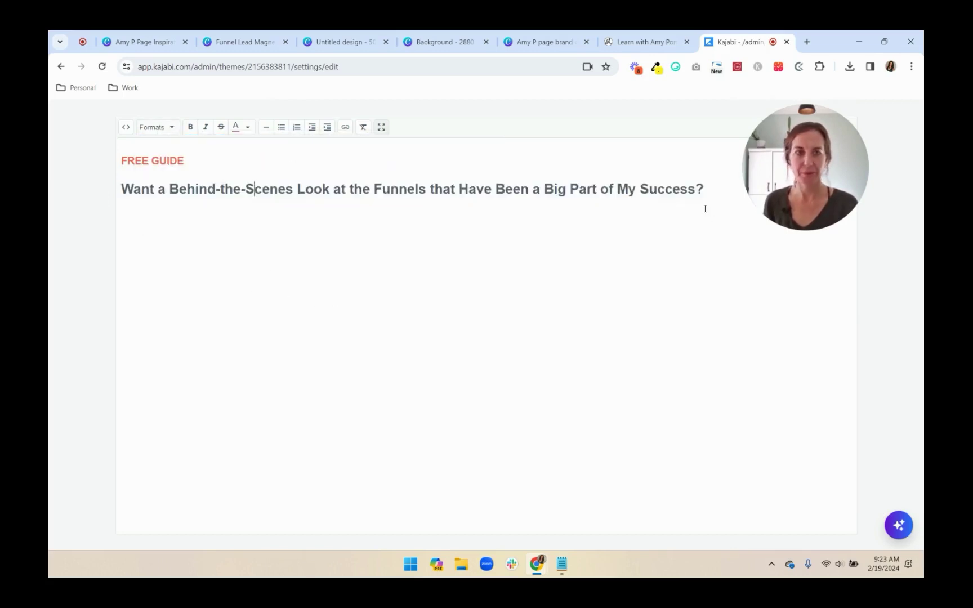
{"action": "left_click", "coordinate": [381, 128]}
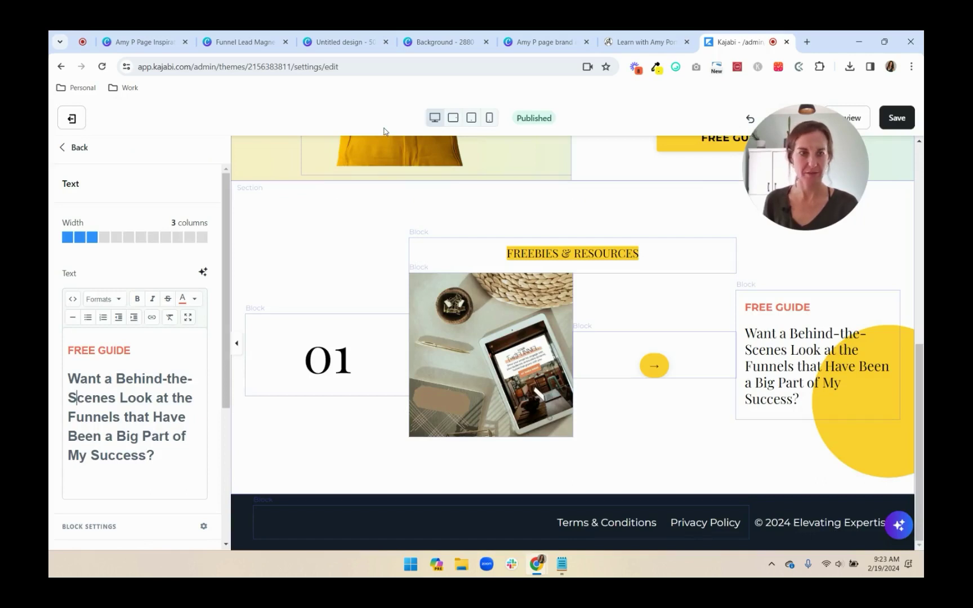
- Centre-align the FREE GUIDE text block in Desktop Layout and save the page
{"action": "scroll", "coordinate": [157, 394], "scroll_direction": "down", "scroll_amount": 4}
{"action": "left_click", "coordinate": [158, 421]}
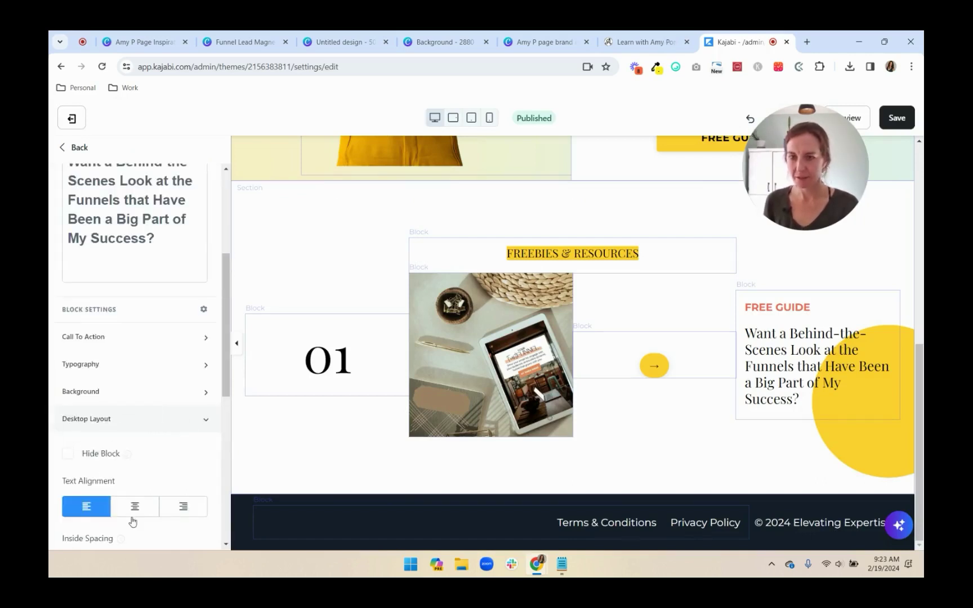
{"action": "left_click", "coordinate": [127, 508]}
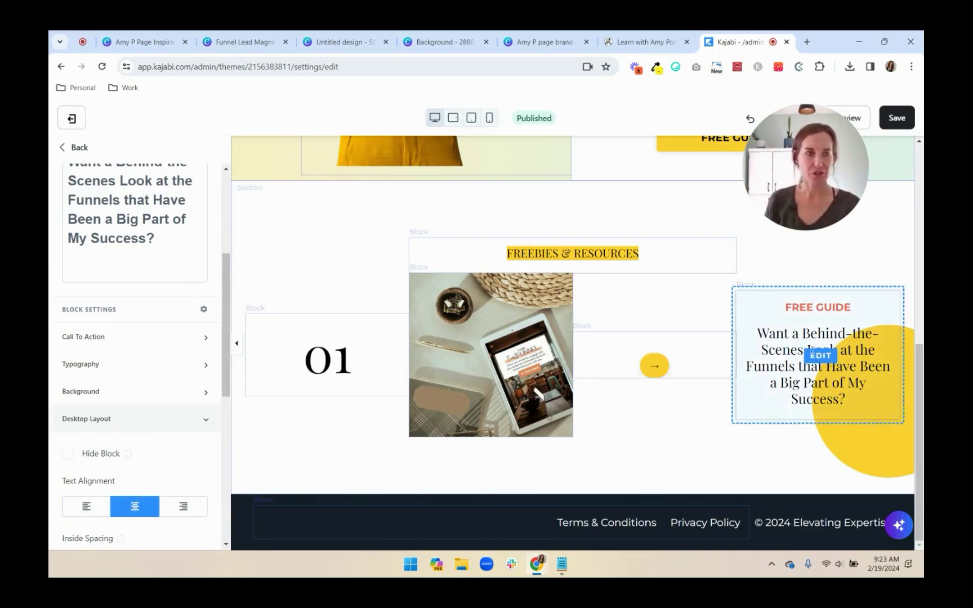
{"action": "left_click", "coordinate": [898, 125]}
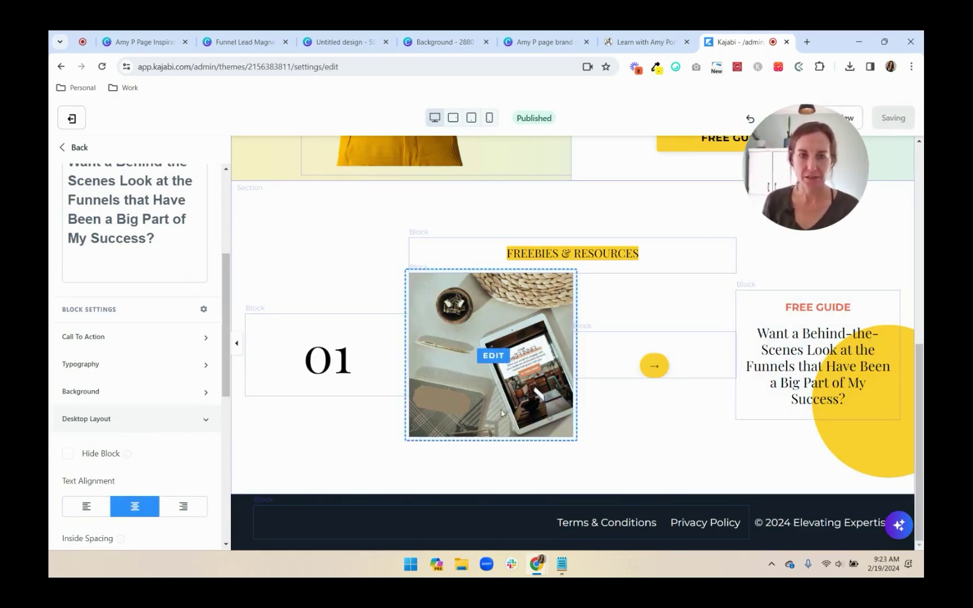
{"action": "left_click", "coordinate": [78, 148]}
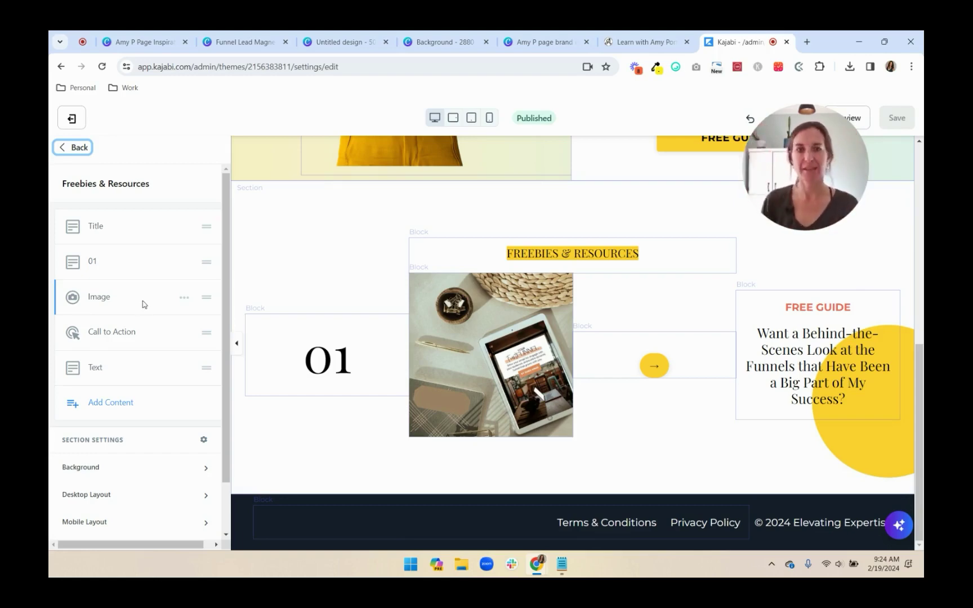
- Rename the Image block to '01 image' and the Call to Action block to '01 button'
{"action": "left_click", "coordinate": [185, 302]}
{"action": "type", "text": "01 image"}
{"action": "key", "text": "Return"}
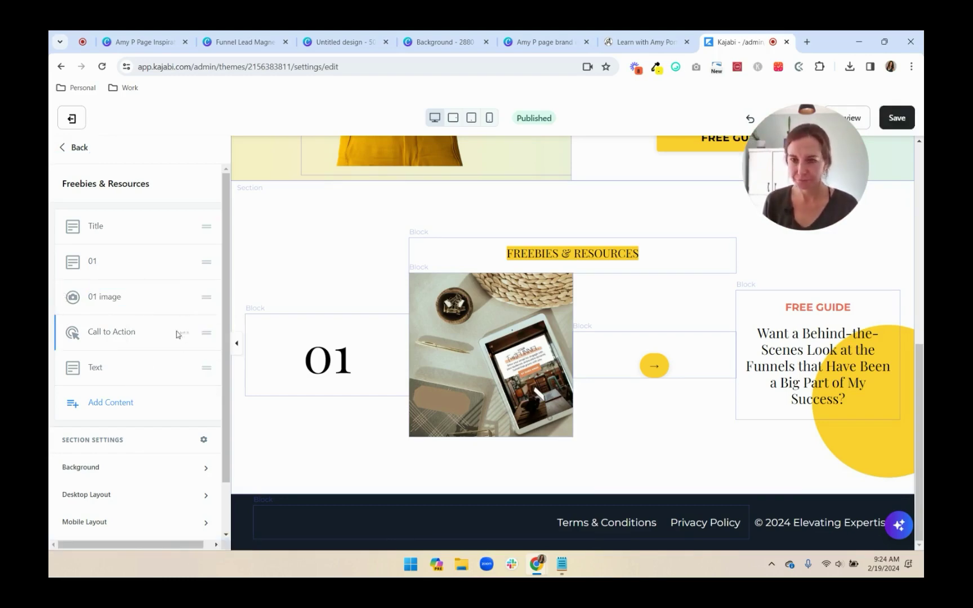
{"action": "left_click", "coordinate": [184, 332]}
{"action": "type", "text": "01 button"}
{"action": "key", "text": "Return"}
- Rename the Text block to '01 text', change the copied number to 2, and name it '02'
{"action": "left_click", "coordinate": [184, 368]}
{"action": "type", "text": "01 text"}
{"action": "key", "text": "Return"}
{"action": "left_click", "coordinate": [182, 282]}
{"action": "key", "text": "BackSpace"}
{"action": "type", "text": "2"}
{"action": "left_click", "coordinate": [80, 147]}
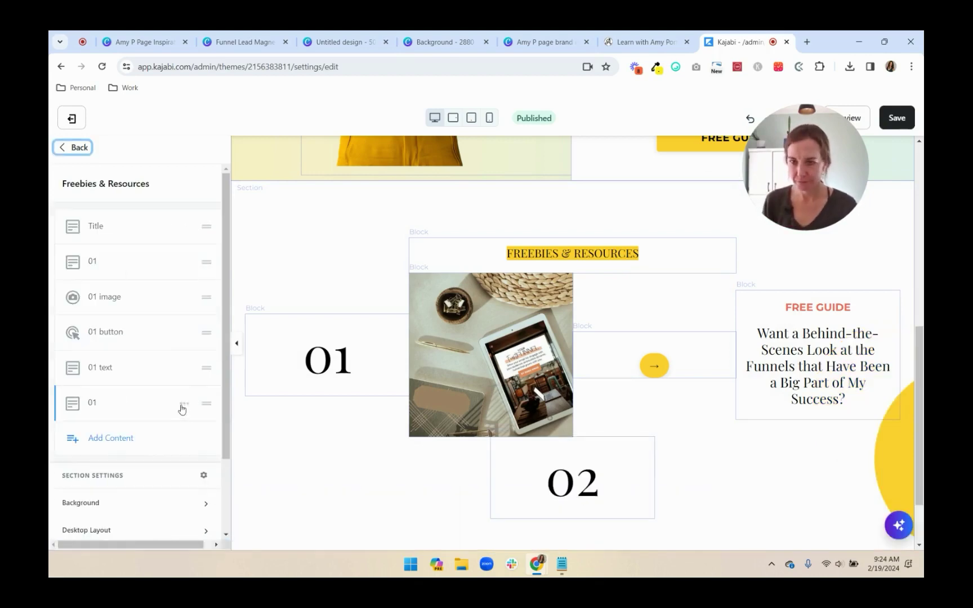
{"action": "left_click", "coordinate": [185, 401]}
{"action": "type", "text": "02"}
{"action": "key", "text": "Return"}
- Duplicate the 01 image block and name the copy '02 image'
{"action": "left_click", "coordinate": [185, 300]}
{"action": "left_click", "coordinate": [152, 336]}
{"action": "left_click", "coordinate": [78, 148]}
{"action": "left_click", "coordinate": [185, 310]}
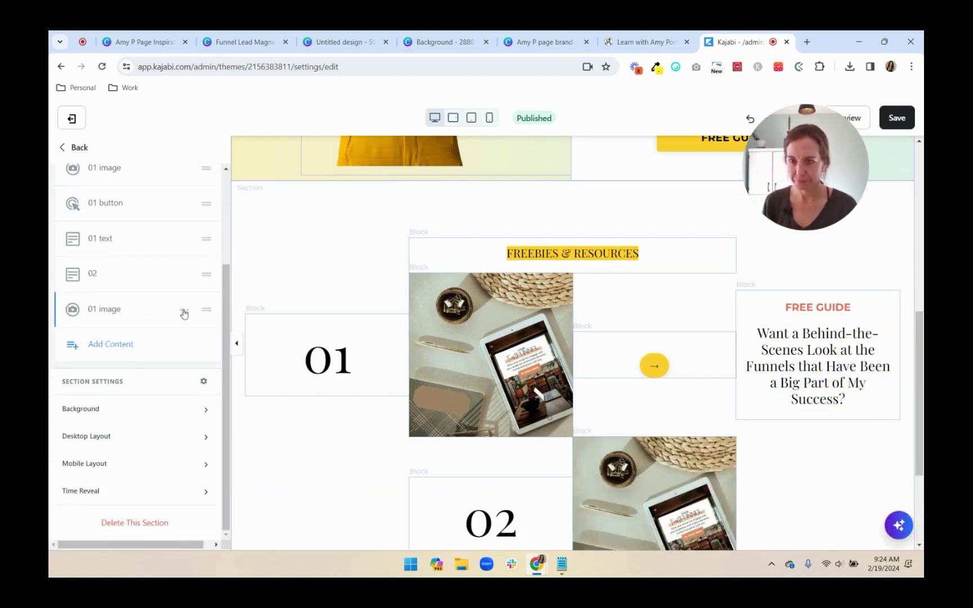
{"action": "left_click", "coordinate": [151, 326]}
{"action": "type", "text": "02 image"}
{"action": "key", "text": "Return"}
- Duplicate the 01 button block and name the copy '02 button'
{"action": "scroll", "coordinate": [185, 315], "scroll_direction": "up", "scroll_amount": 3}
{"action": "left_click", "coordinate": [183, 317]}
{"action": "left_click", "coordinate": [150, 335]}
{"action": "left_click", "coordinate": [183, 317]}
{"action": "left_click", "coordinate": [152, 358]}
{"action": "double_click", "coordinate": [98, 310]}
{"action": "type", "text": "02 button"}
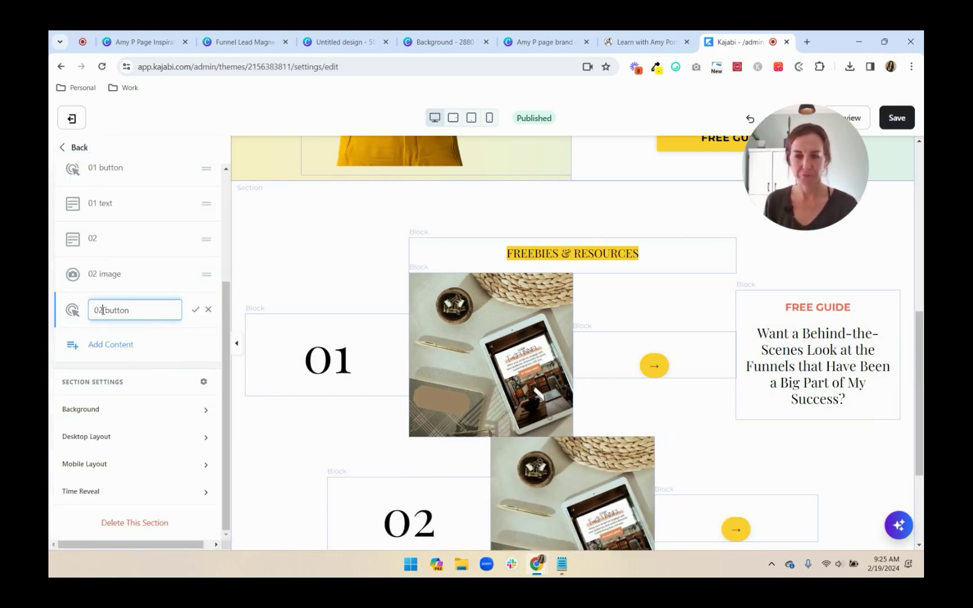
{"action": "key", "text": "Return"}
- Duplicate the 01 text block and name the copy '02 text'
{"action": "left_click", "coordinate": [191, 203]}
{"action": "left_click", "coordinate": [152, 245]}
{"action": "left_click", "coordinate": [77, 147]}
{"action": "double_click", "coordinate": [102, 310]}
{"action": "left_click", "coordinate": [196, 310]}
- Rename the bottom copied number block to '03'
{"action": "left_click", "coordinate": [185, 262]}
{"action": "left_click", "coordinate": [77, 148]}
{"action": "scroll", "coordinate": [229, 485], "scroll_direction": "down", "scroll_amount": 4}
{"action": "left_click", "coordinate": [184, 310]}
{"action": "left_click", "coordinate": [151, 328]}
{"action": "key", "text": "BackSpace"}
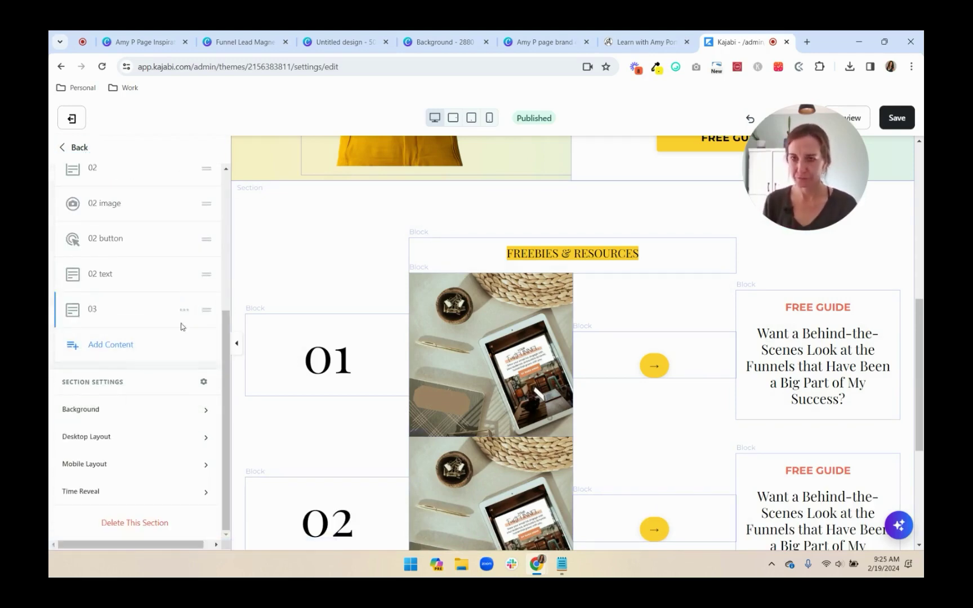
{"action": "type", "text": "3"}
{"action": "left_click", "coordinate": [192, 310]}
{"action": "scroll", "coordinate": [185, 325], "scroll_direction": "up", "scroll_amount": 2}
{"action": "left_click", "coordinate": [184, 233]}
- Duplicate the image block and rename the copy to '03 image'
{"action": "left_click", "coordinate": [153, 273]}
{"action": "scroll", "coordinate": [169, 394], "scroll_direction": "down", "scroll_amount": 5}
{"action": "left_click", "coordinate": [184, 311]}
{"action": "left_click", "coordinate": [150, 328]}
{"action": "key", "text": "BackSpace"}
{"action": "type", "text": "3"}
{"action": "left_click", "coordinate": [196, 310]}
- Duplicate the 02 button block and rename the copy to '03 button'
{"action": "scroll", "coordinate": [193, 314], "scroll_direction": "up", "scroll_amount": 2}
{"action": "left_click", "coordinate": [185, 319]}
{"action": "left_click", "coordinate": [156, 357]}
{"action": "left_click", "coordinate": [78, 148]}
{"action": "left_click", "coordinate": [183, 310]}
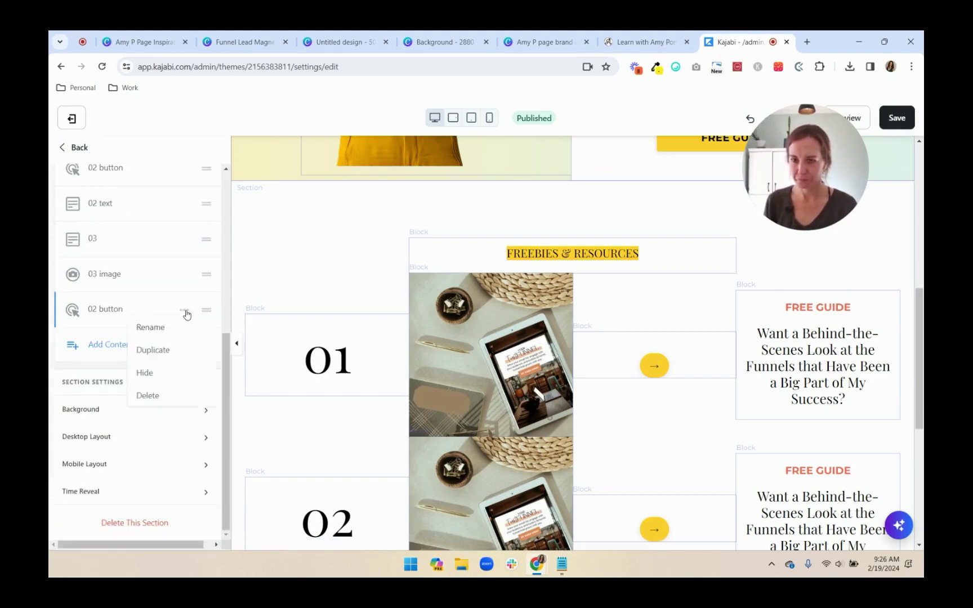
{"action": "left_click", "coordinate": [151, 329]}
{"action": "left_click", "coordinate": [99, 311]}
{"action": "key", "text": "BackSpace"}
{"action": "type", "text": "3"}
{"action": "left_click", "coordinate": [196, 309]}
- Duplicate the 02 text block and rename the copy to '03 text'
{"action": "left_click", "coordinate": [184, 204]}
{"action": "left_click", "coordinate": [156, 243]}
{"action": "left_click", "coordinate": [71, 118]}
{"action": "left_click", "coordinate": [581, 141]}
{"action": "left_click", "coordinate": [78, 147]}
{"action": "left_click", "coordinate": [184, 310]}
{"action": "left_click", "coordinate": [150, 328]}
{"action": "left_click", "coordinate": [100, 310]}
{"action": "key", "text": "BackSpace"}
{"action": "type", "text": "3"}
{"action": "left_click", "coordinate": [195, 309]}
{"action": "scroll", "coordinate": [726, 345], "scroll_direction": "down", "scroll_amount": 5}
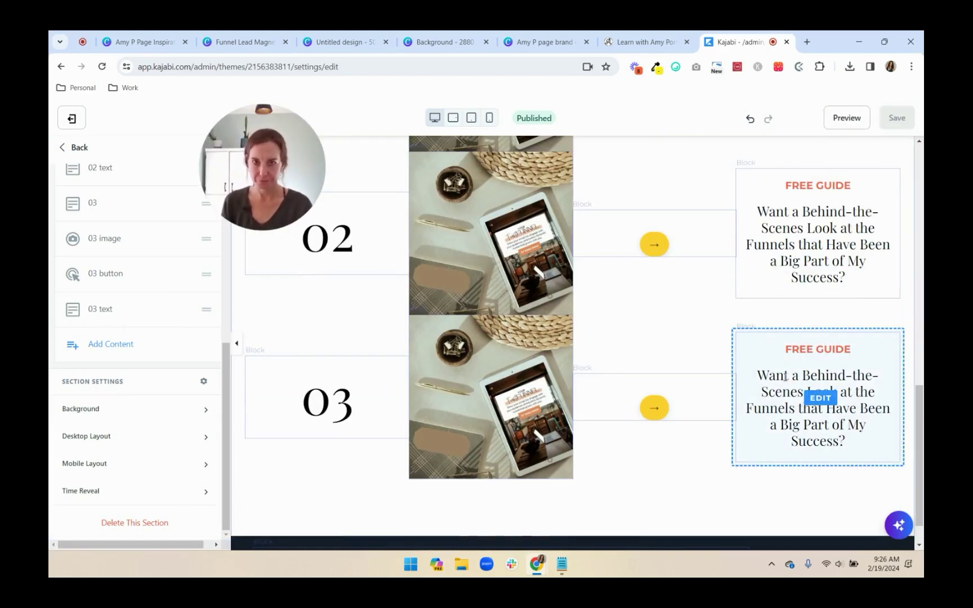
{"action": "scroll", "coordinate": [808, 398], "scroll_direction": "up", "scroll_amount": 3}
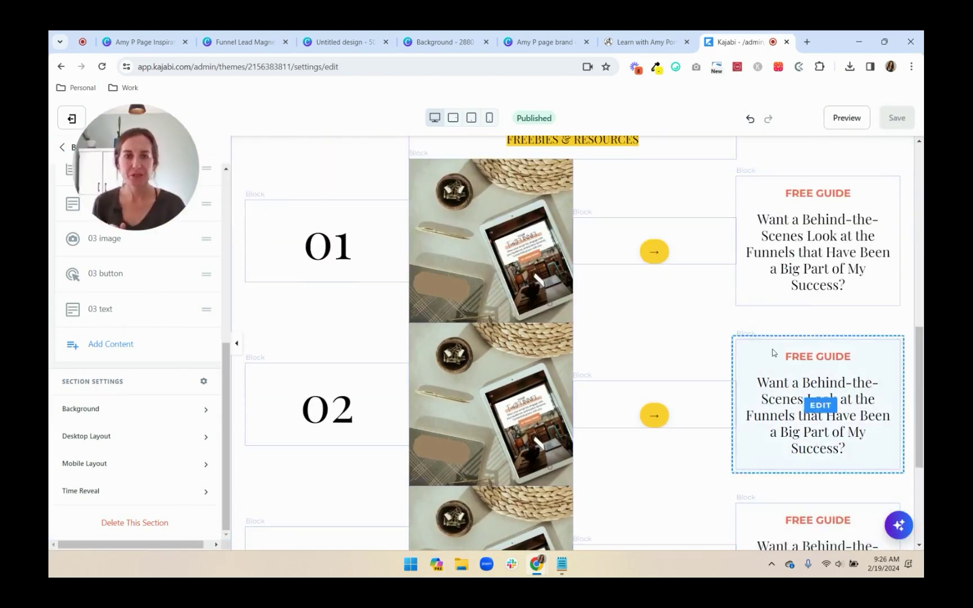
{"action": "scroll", "coordinate": [686, 394], "scroll_direction": "up", "scroll_amount": 2}
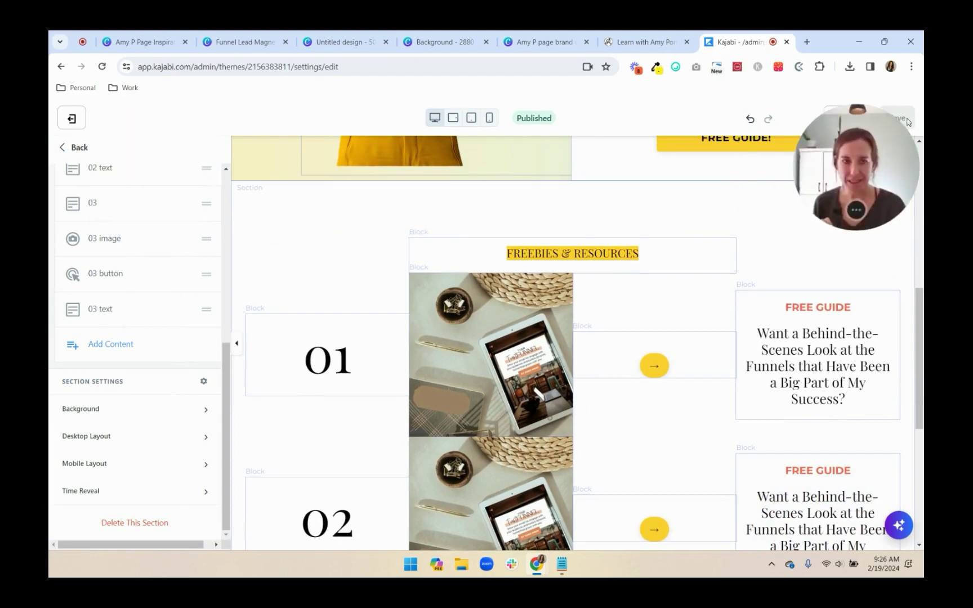
{"action": "scroll", "coordinate": [501, 459], "scroll_direction": "down", "scroll_amount": 3}
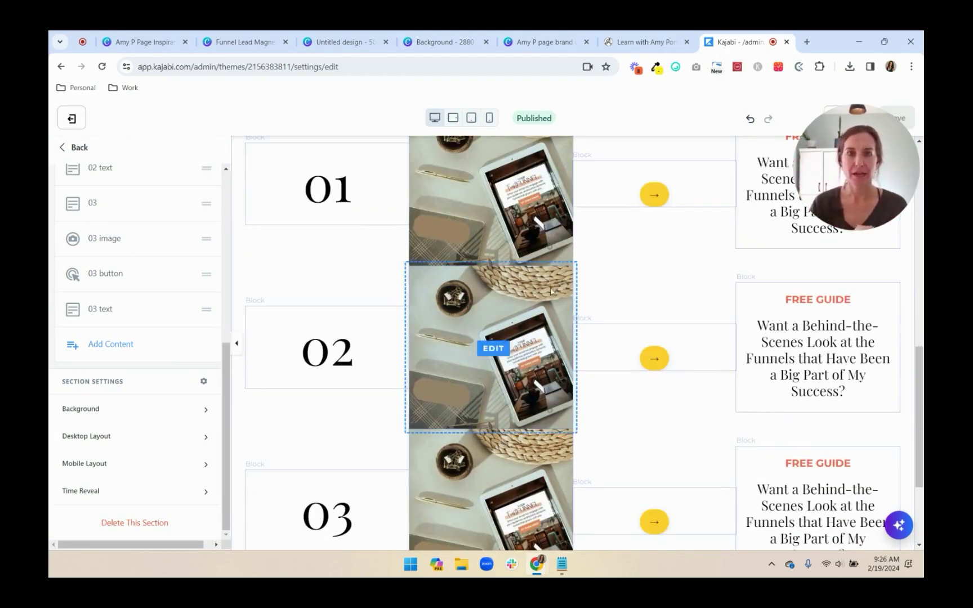
{"action": "scroll", "coordinate": [513, 421], "scroll_direction": "down", "scroll_amount": 2}
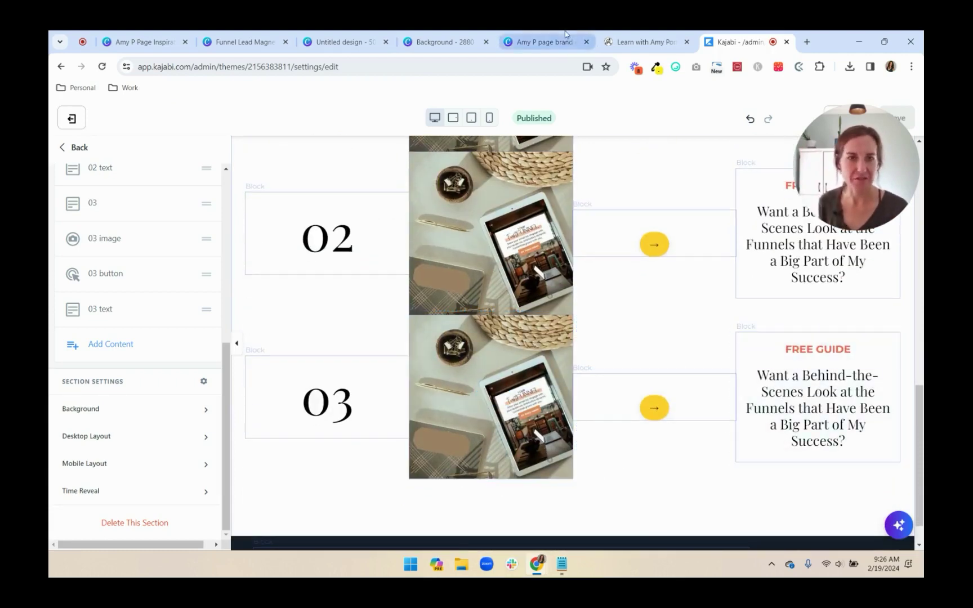
{"action": "scroll", "coordinate": [137, 319], "scroll_direction": "up", "scroll_amount": 4}
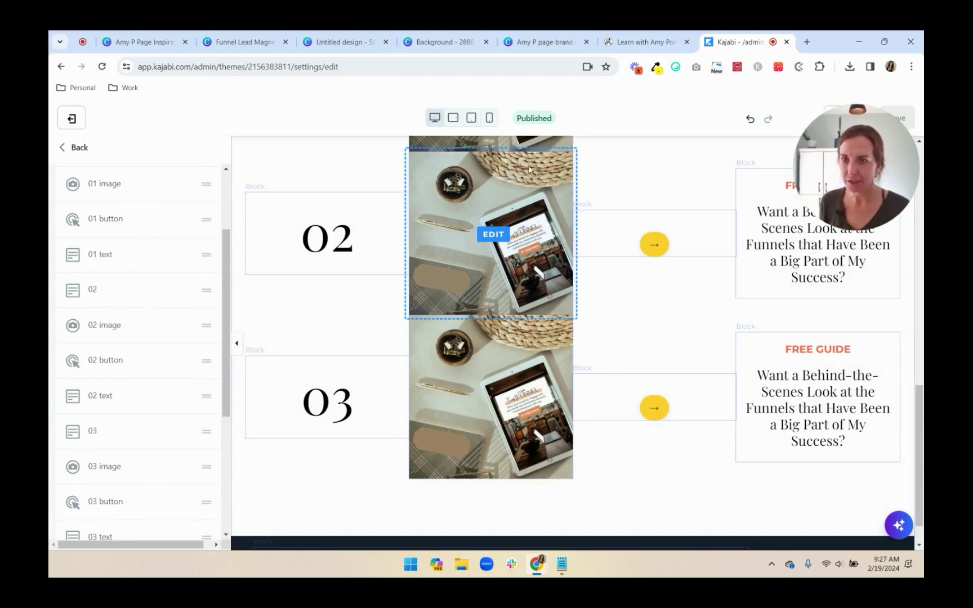
{"action": "scroll", "coordinate": [319, 341], "scroll_direction": "up", "scroll_amount": 4}
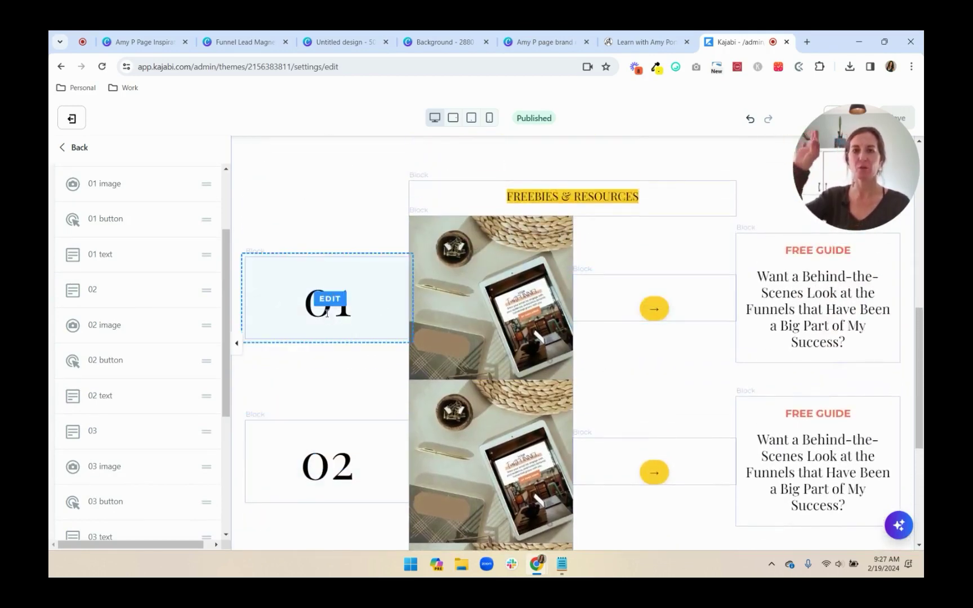
{"action": "scroll", "coordinate": [318, 468], "scroll_direction": "down", "scroll_amount": 2}
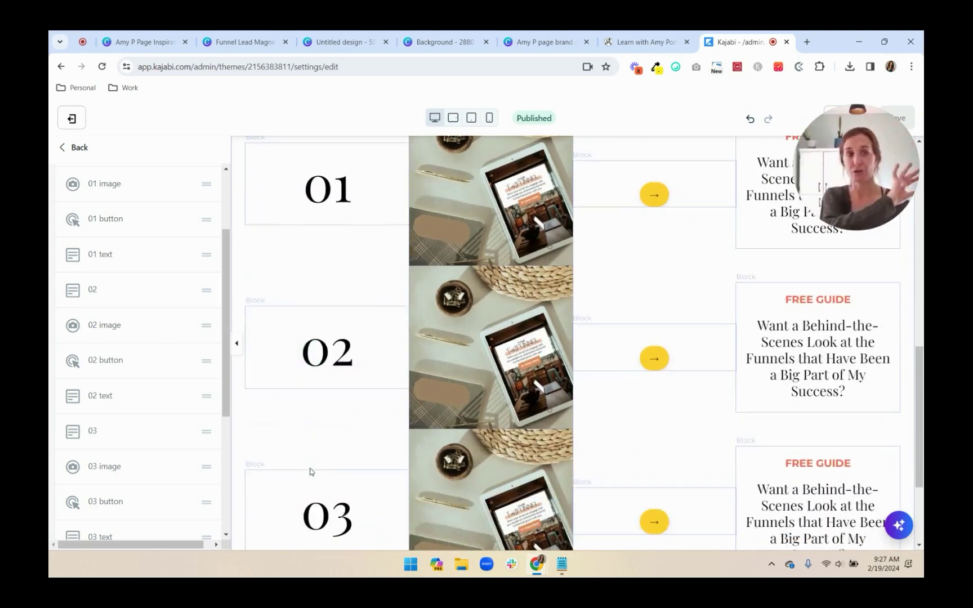
{"action": "left_click", "coordinate": [642, 42]}
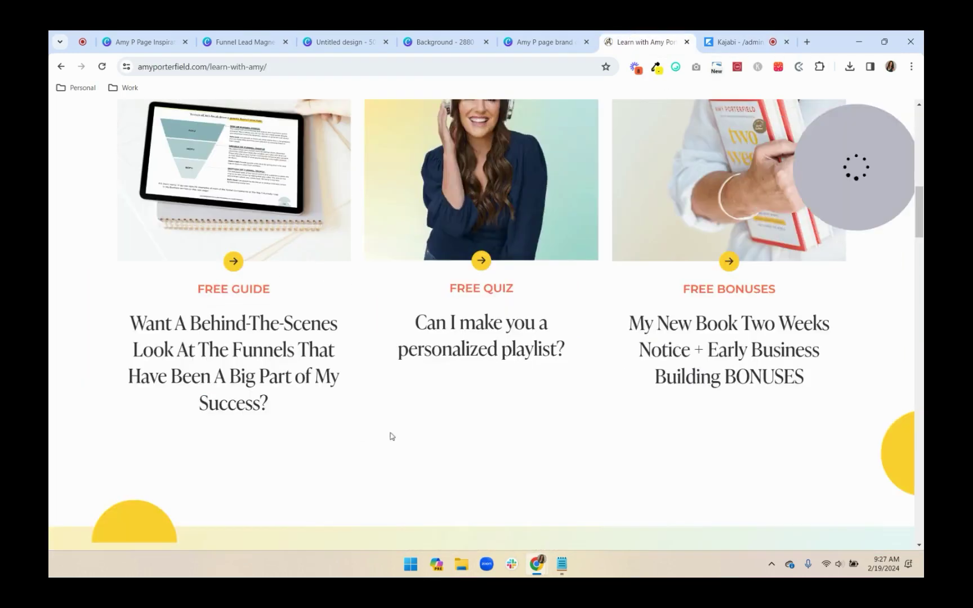
{"action": "scroll", "coordinate": [394, 430], "scroll_direction": "up", "scroll_amount": 5}
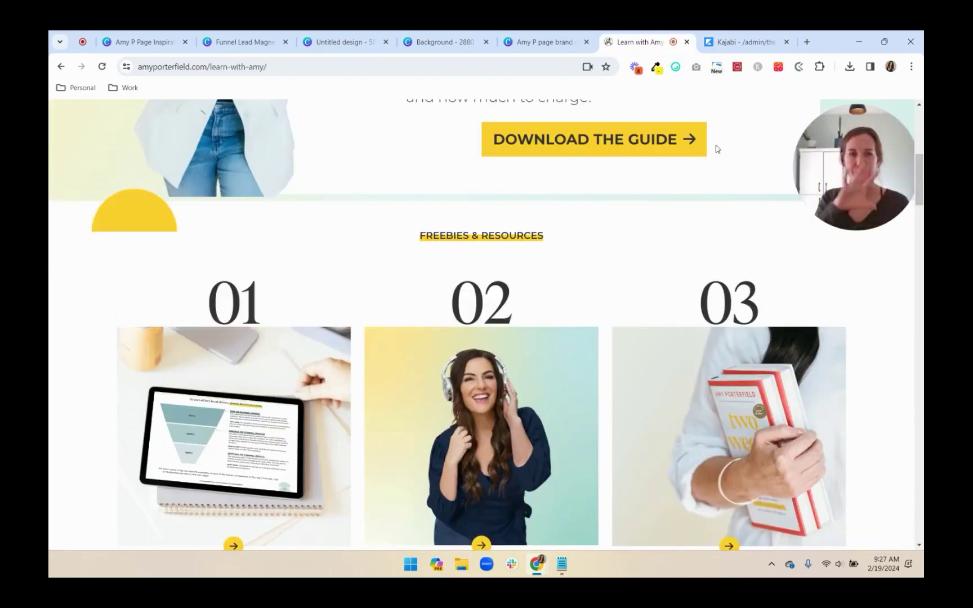
{"action": "left_click", "coordinate": [732, 42]}
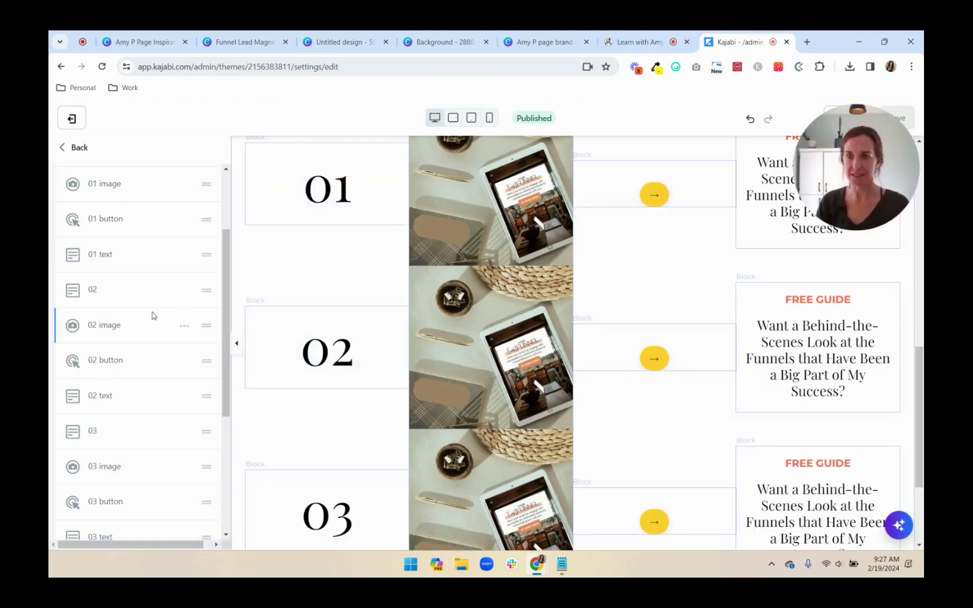
{"action": "scroll", "coordinate": [102, 354], "scroll_direction": "up", "scroll_amount": 3}
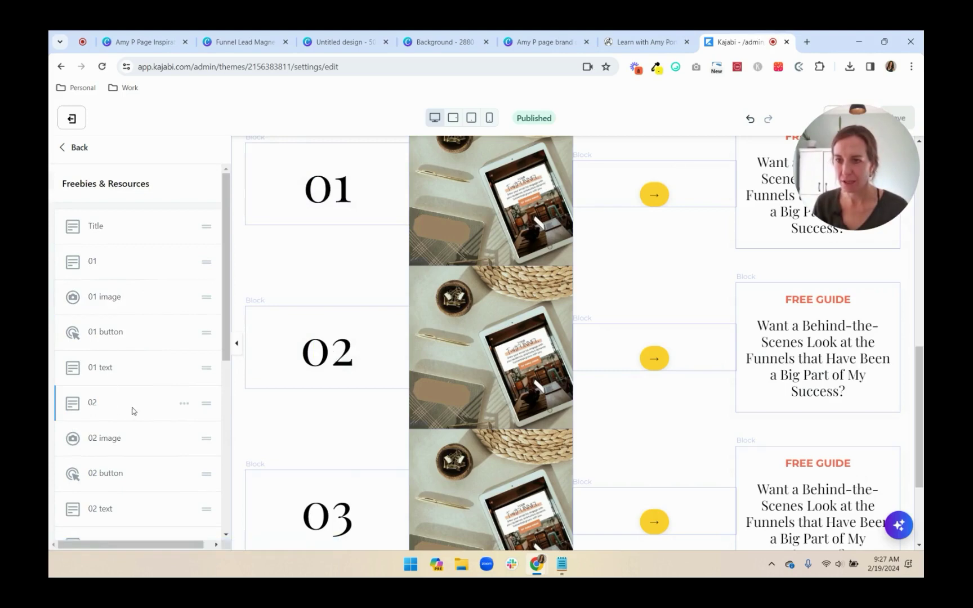
- Drag the 02 and 03 number blocks up in the block list, directly under 01
{"action": "left_click_drag", "start_coordinate": [130, 408], "coordinate": [131, 299]}
{"action": "scroll", "coordinate": [141, 399], "scroll_direction": "down", "scroll_amount": 2}
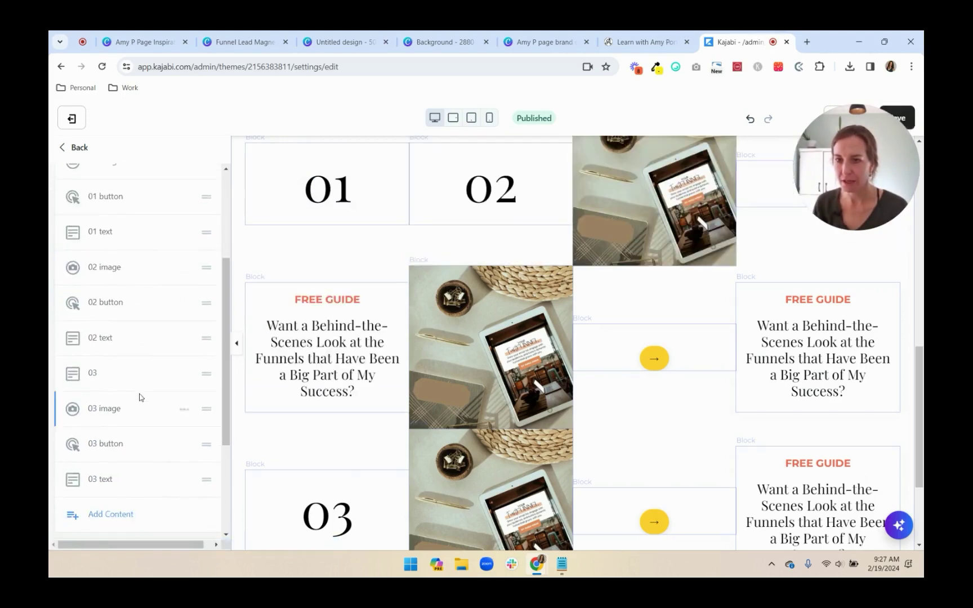
{"action": "left_click_drag", "start_coordinate": [141, 381], "coordinate": [141, 288]}
{"action": "left_click_drag", "start_coordinate": [141, 374], "coordinate": [134, 336]}
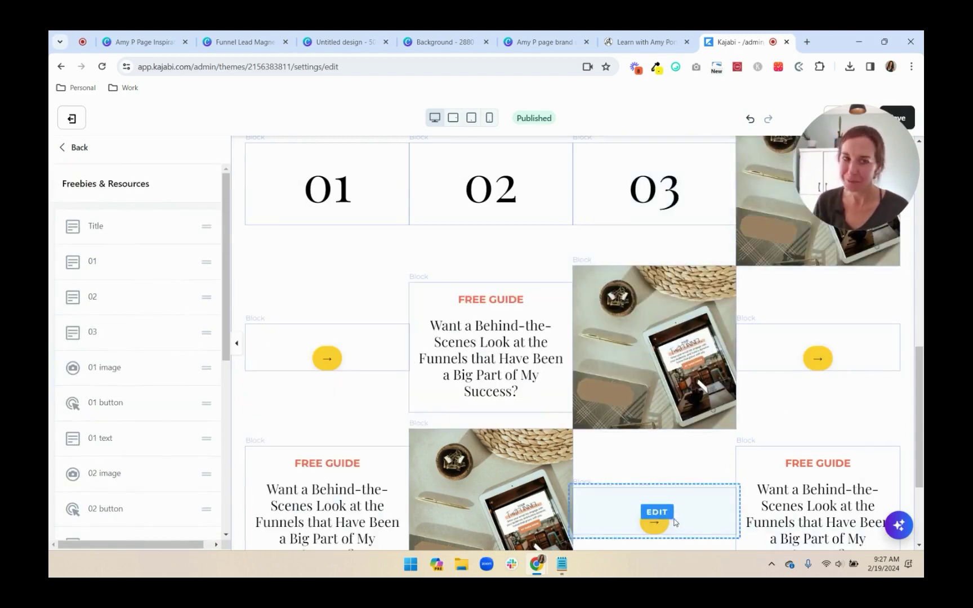
{"action": "scroll", "coordinate": [580, 437], "scroll_direction": "up", "scroll_amount": 2}
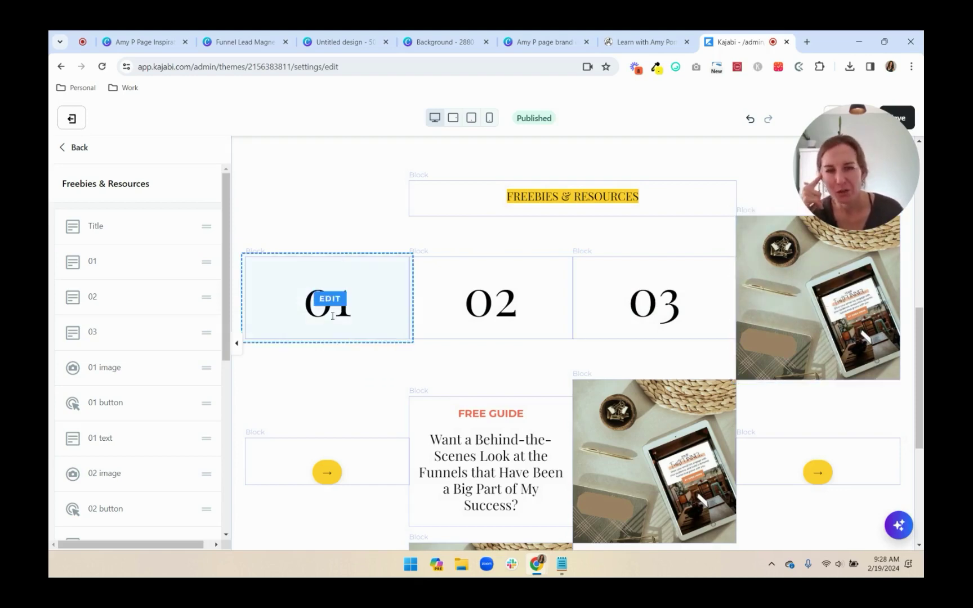
- Set the 01, 02 and 03 number blocks to 4 columns wide each
{"action": "left_click", "coordinate": [266, 317]}
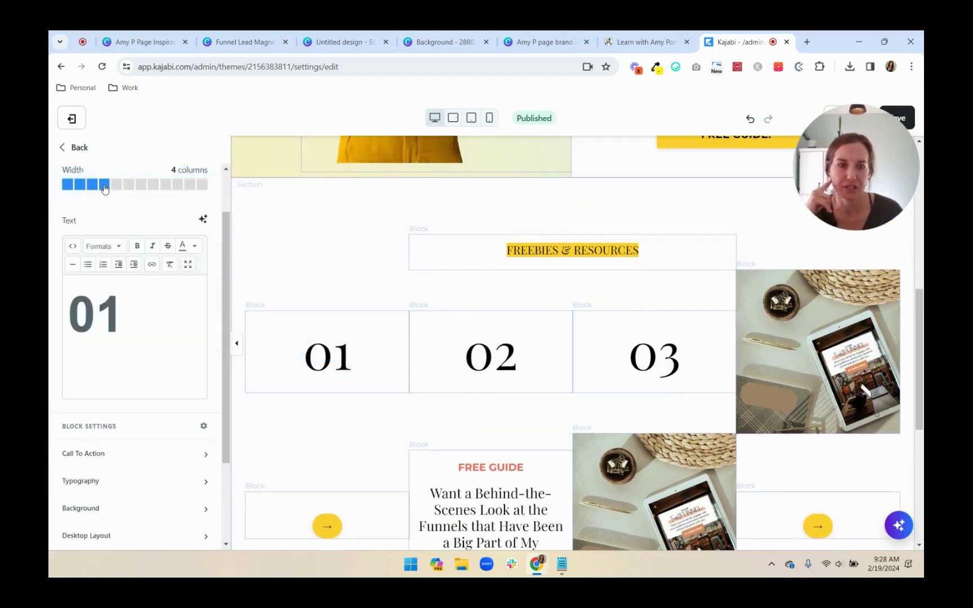
{"action": "left_click", "coordinate": [104, 187]}
{"action": "left_click", "coordinate": [593, 307]}
{"action": "scroll", "coordinate": [128, 185], "scroll_direction": "down", "scroll_amount": 1}
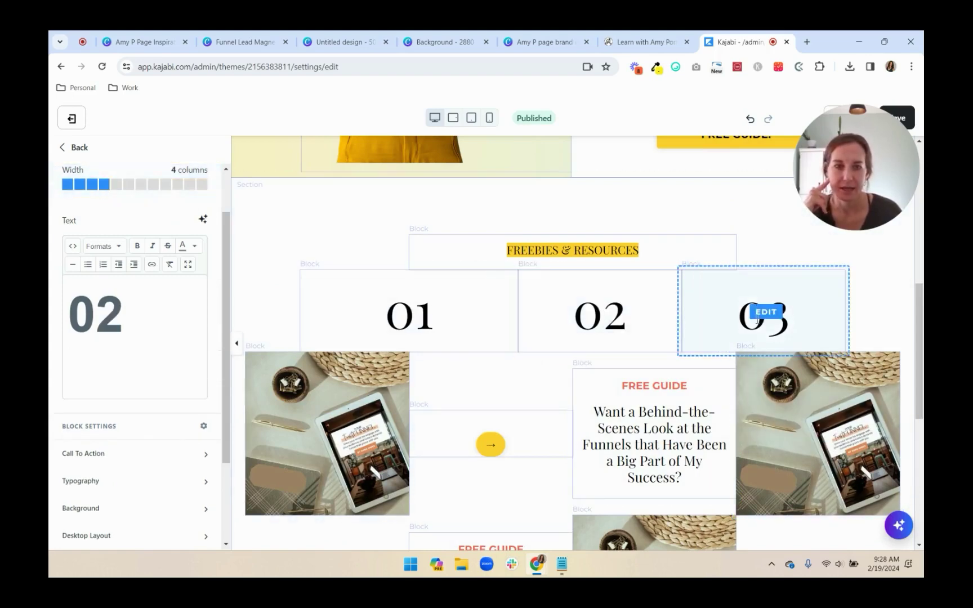
{"action": "left_click", "coordinate": [727, 301]}
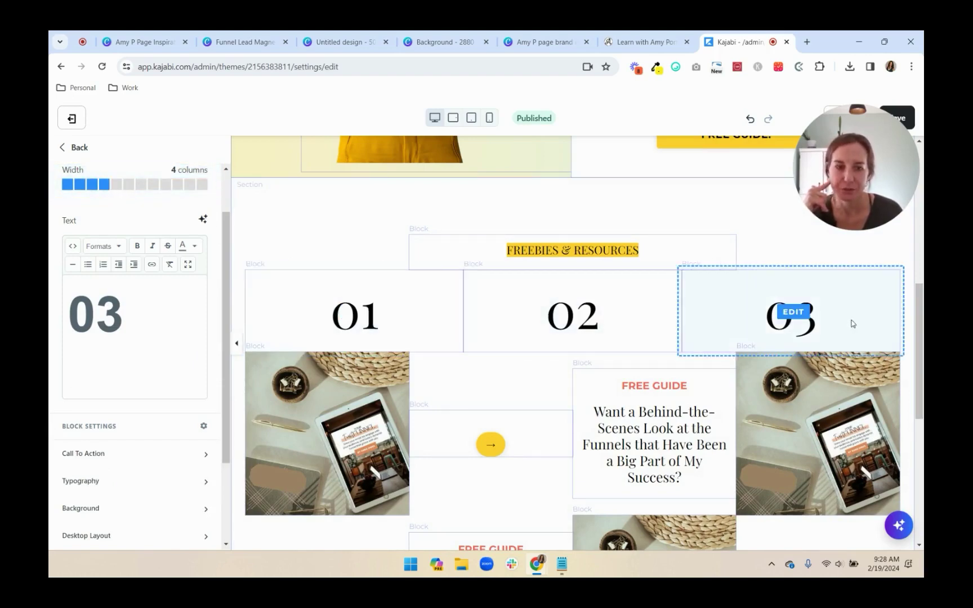
{"action": "left_click", "coordinate": [77, 148]}
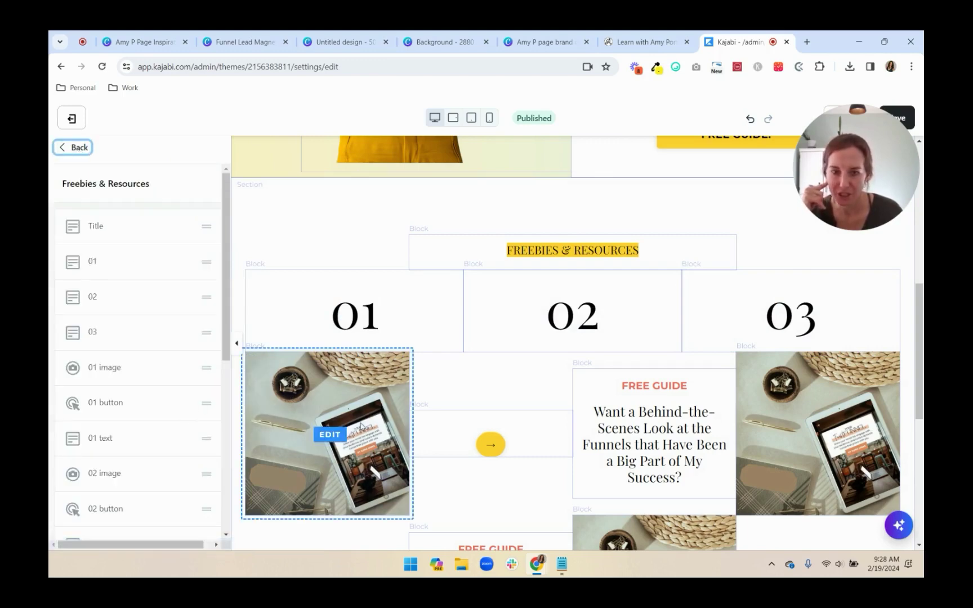
- Move the 02 and 03 mockup images beside the 01 image and make each 4 columns wide
{"action": "left_click", "coordinate": [345, 393]}
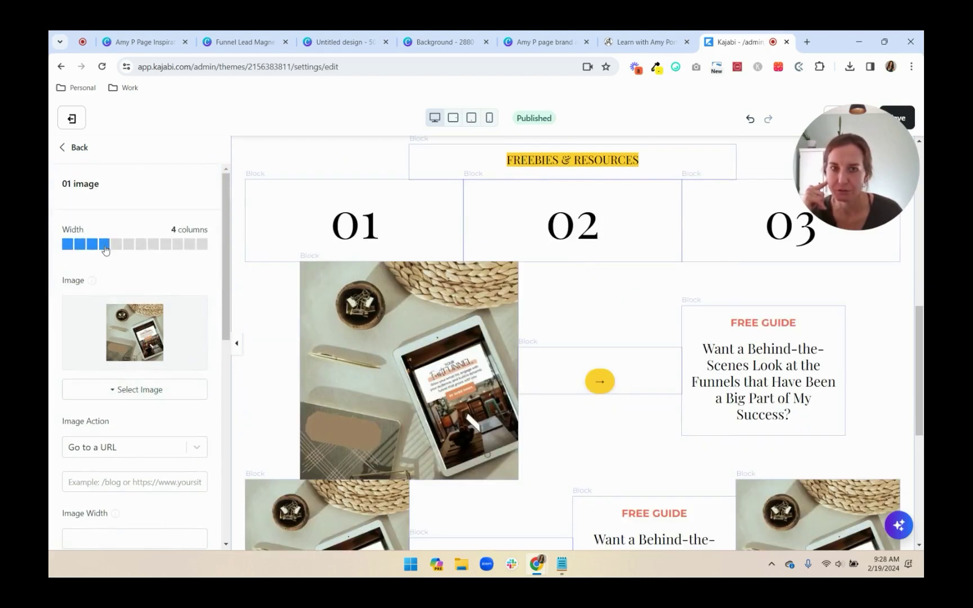
{"action": "left_click", "coordinate": [78, 148]}
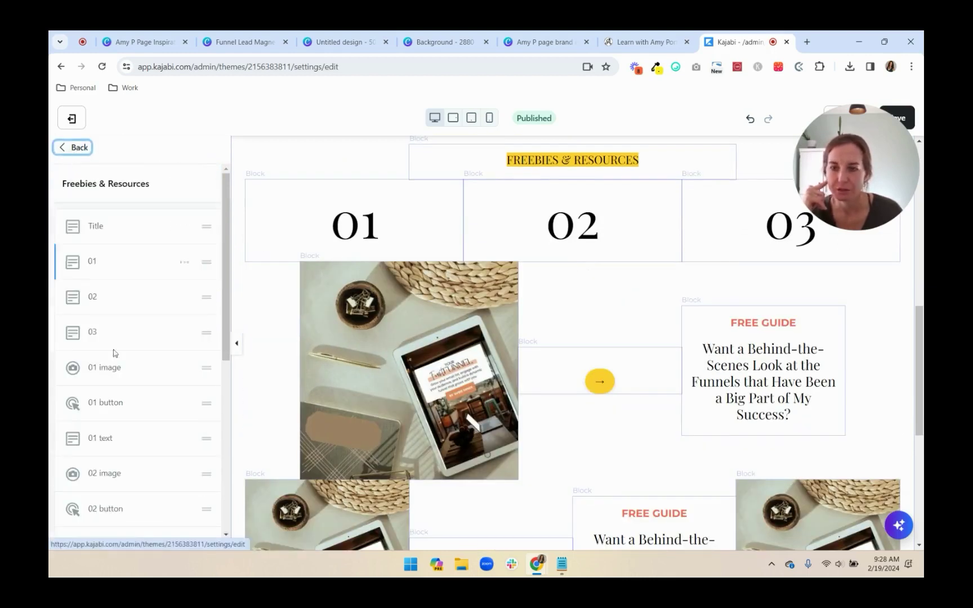
{"action": "scroll", "coordinate": [121, 424], "scroll_direction": "down", "scroll_amount": 2}
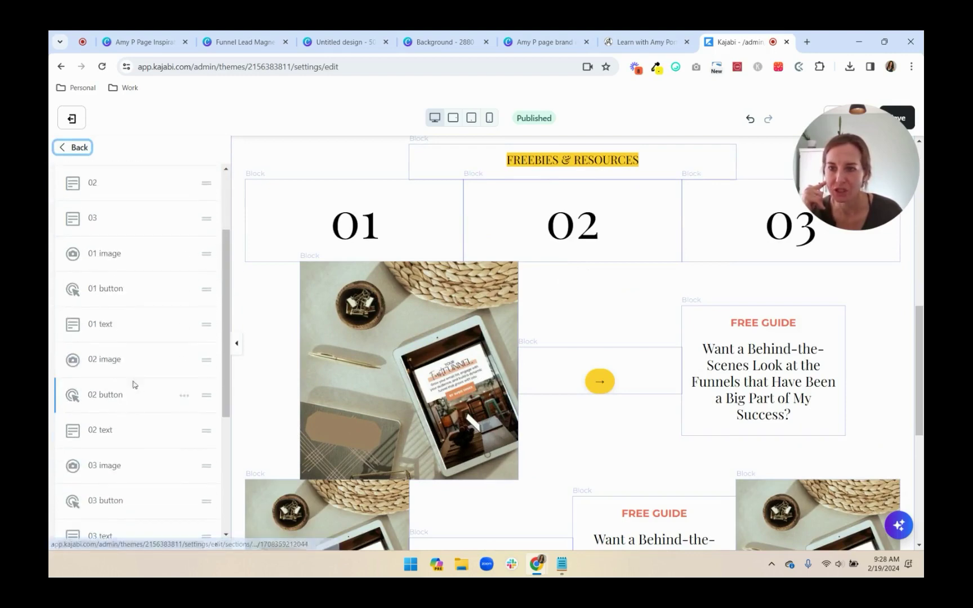
{"action": "left_click_drag", "start_coordinate": [135, 361], "coordinate": [129, 288]}
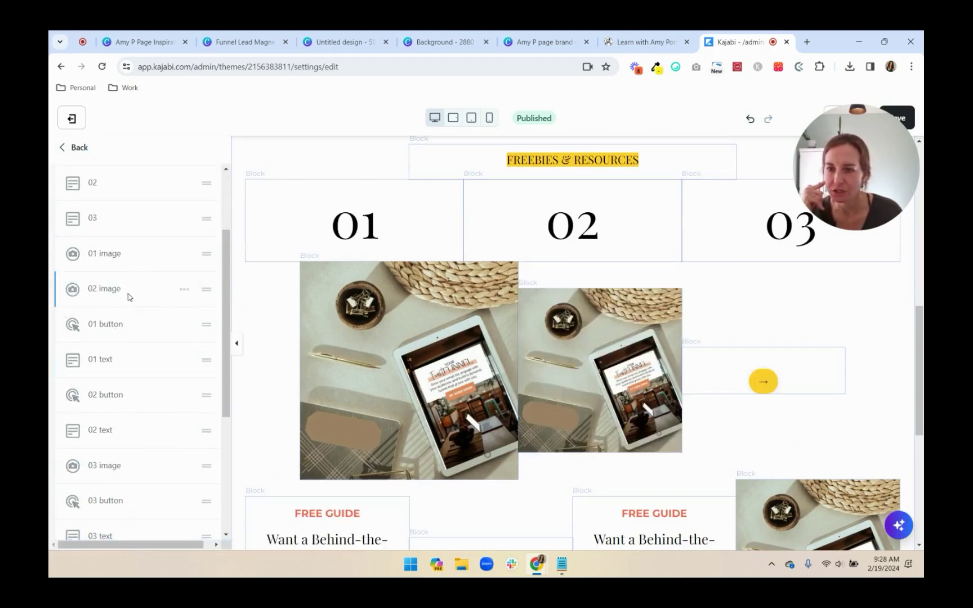
{"action": "left_click_drag", "start_coordinate": [142, 469], "coordinate": [145, 326]}
{"action": "left_click", "coordinate": [136, 288]}
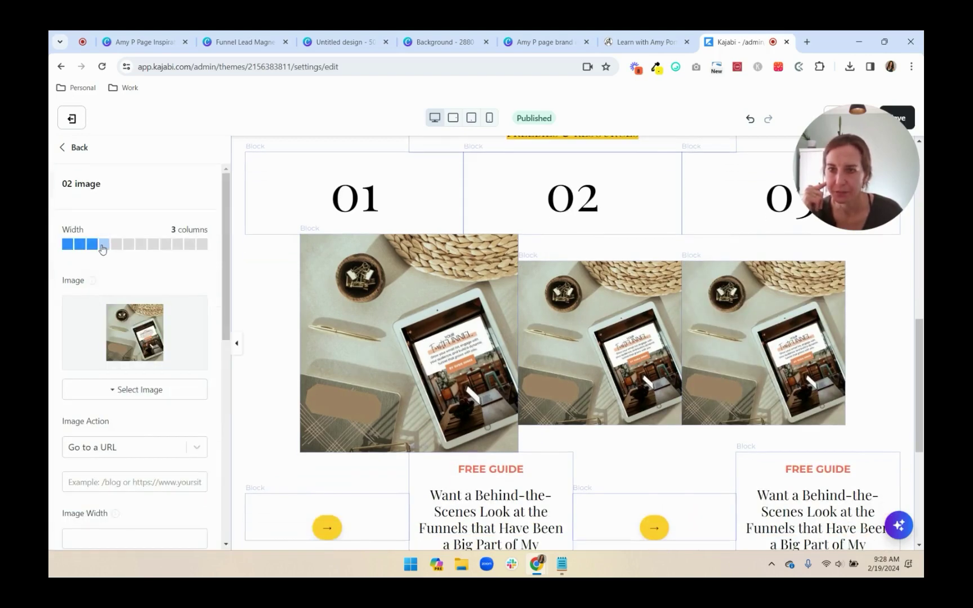
{"action": "left_click", "coordinate": [79, 147]}
{"action": "left_click", "coordinate": [135, 318]}
{"action": "left_click", "coordinate": [104, 244]}
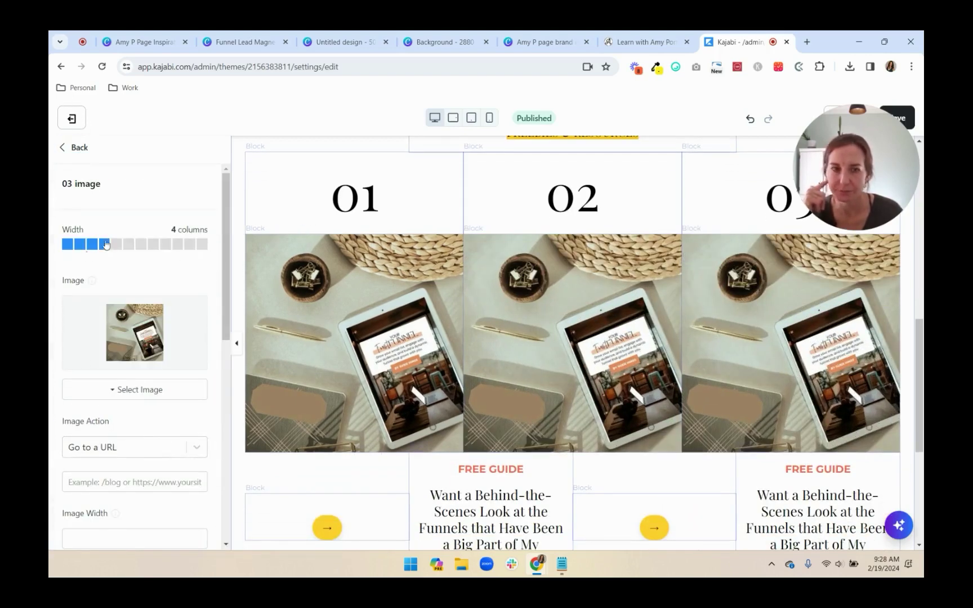
{"action": "scroll", "coordinate": [299, 465], "scroll_direction": "down", "scroll_amount": 1}
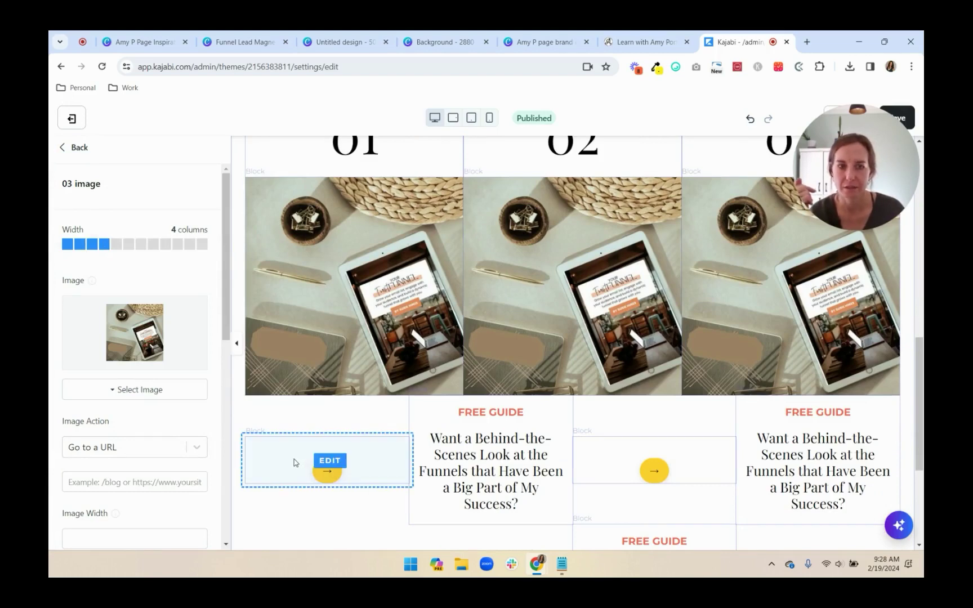
{"action": "scroll", "coordinate": [293, 460], "scroll_direction": "up", "scroll_amount": 4}
- Drag the 02 and 03 arrow buttons up so all three buttons share one row
{"action": "left_click", "coordinate": [79, 147]}
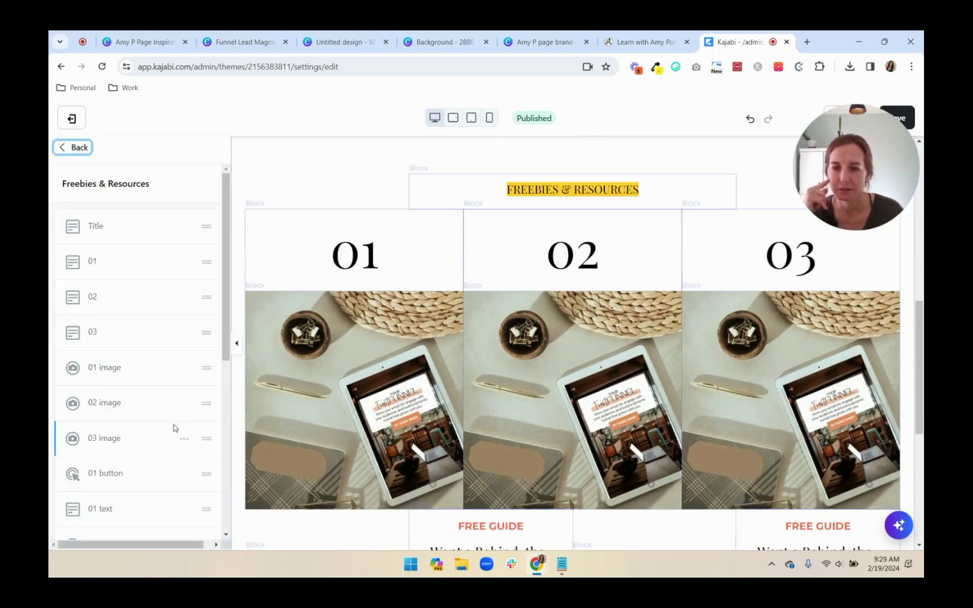
{"action": "scroll", "coordinate": [570, 402], "scroll_direction": "down", "scroll_amount": 5}
{"action": "scroll", "coordinate": [163, 427], "scroll_direction": "down", "scroll_amount": 2}
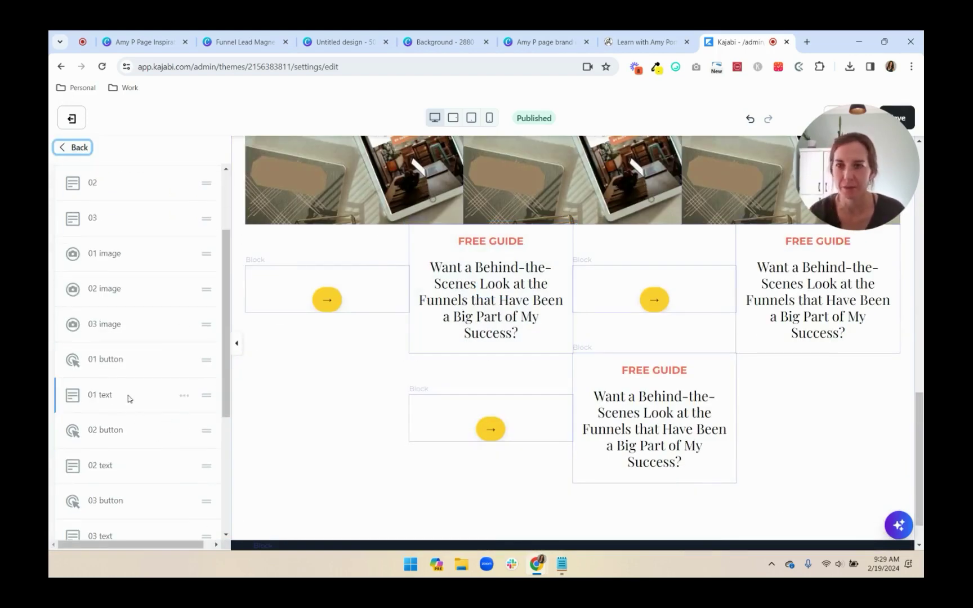
{"action": "scroll", "coordinate": [128, 404], "scroll_direction": "down", "scroll_amount": 2}
{"action": "left_click_drag", "start_coordinate": [141, 325], "coordinate": [141, 283]}
{"action": "left_click_drag", "start_coordinate": [145, 386], "coordinate": [141, 336]}
{"action": "left_click", "coordinate": [104, 245]}
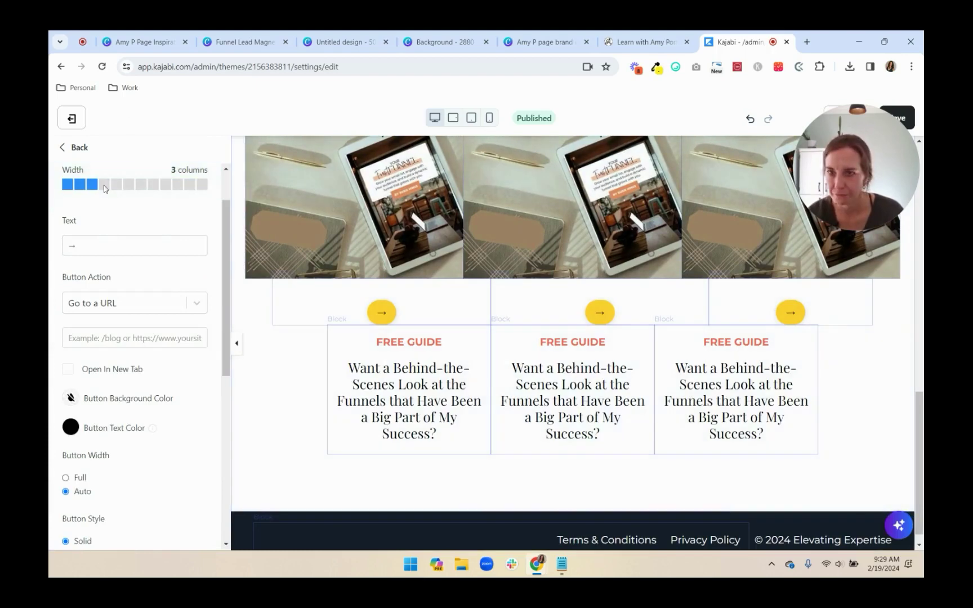
- Widen the first and third Free Guide text blocks to 4 columns
{"action": "left_click", "coordinate": [360, 385]}
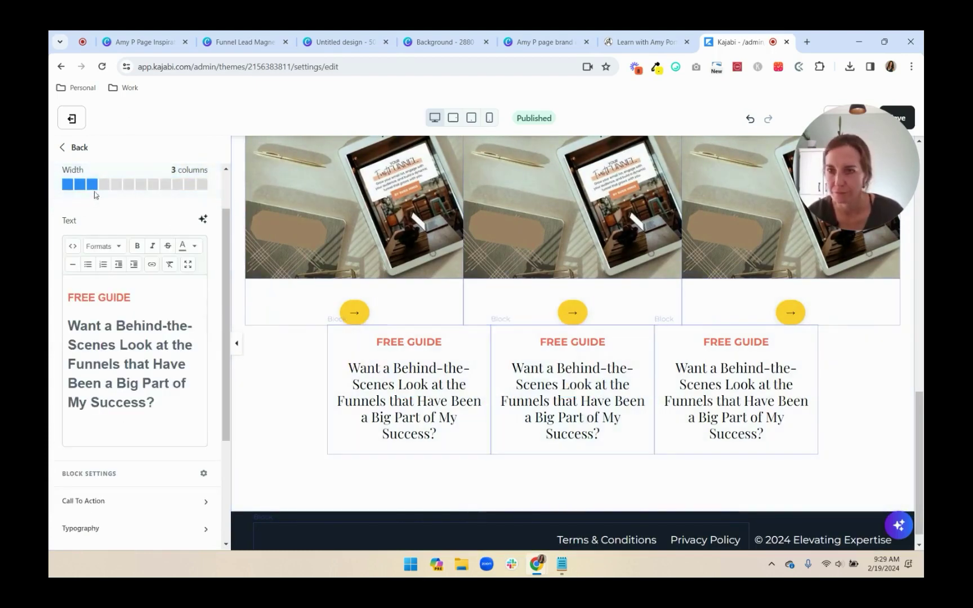
{"action": "left_click", "coordinate": [103, 185]}
{"action": "left_click", "coordinate": [800, 410]}
{"action": "left_click", "coordinate": [105, 184]}
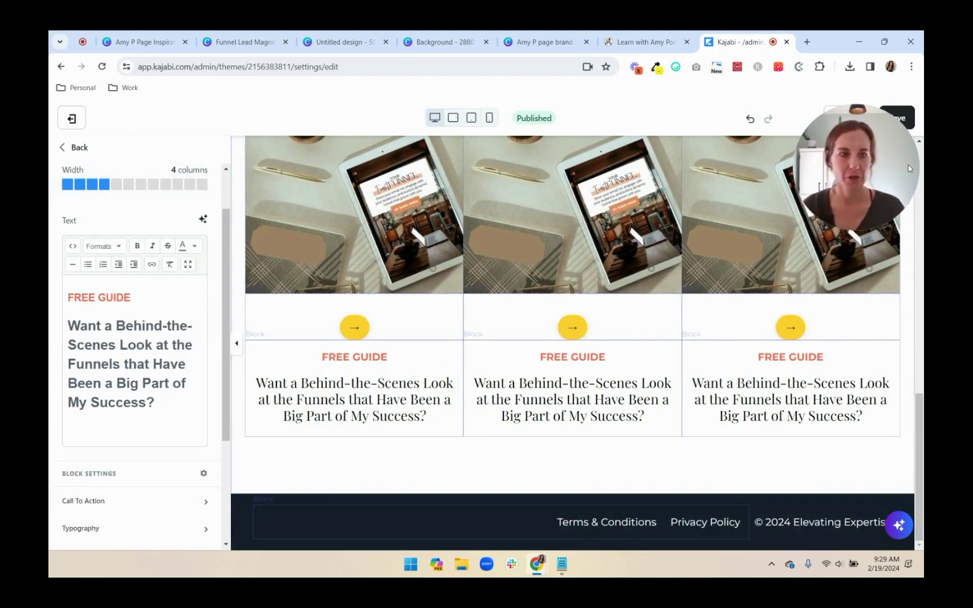
{"action": "scroll", "coordinate": [625, 498], "scroll_direction": "up", "scroll_amount": 4}
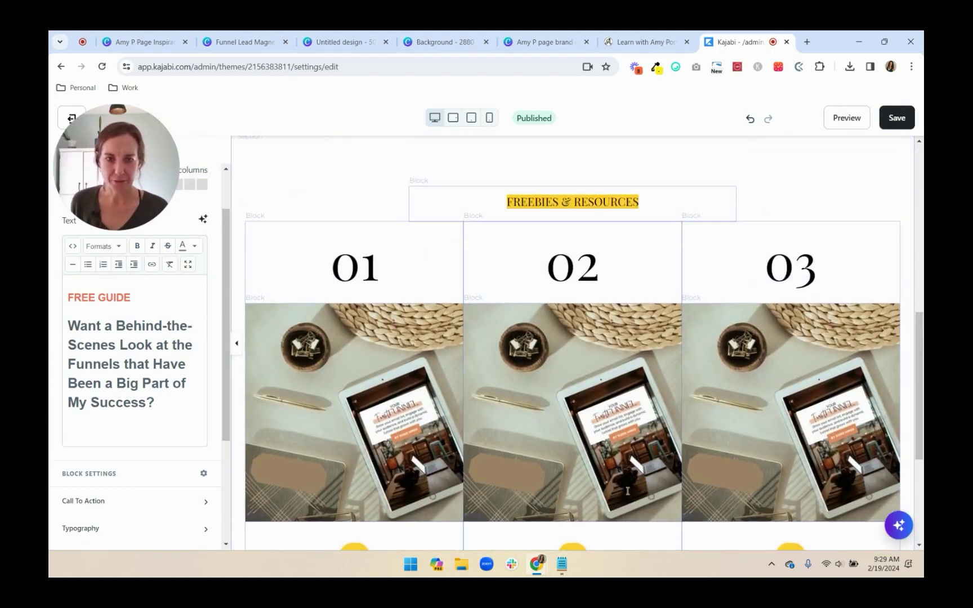
- Turn off Make Flush on the first mockup image block
{"action": "scroll", "coordinate": [624, 479], "scroll_direction": "down", "scroll_amount": 1}
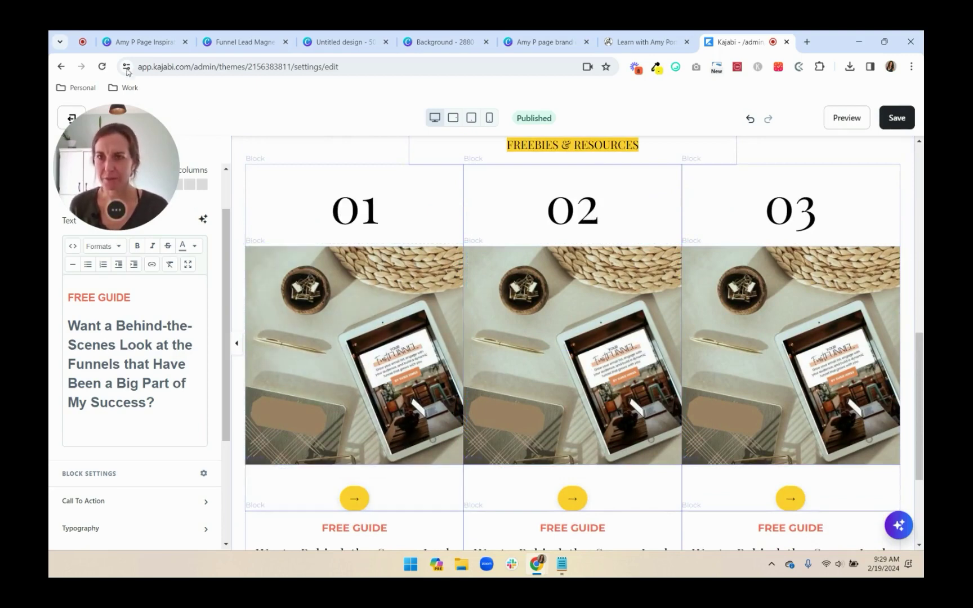
{"action": "left_click_drag", "start_coordinate": [151, 158], "coordinate": [757, 158]}
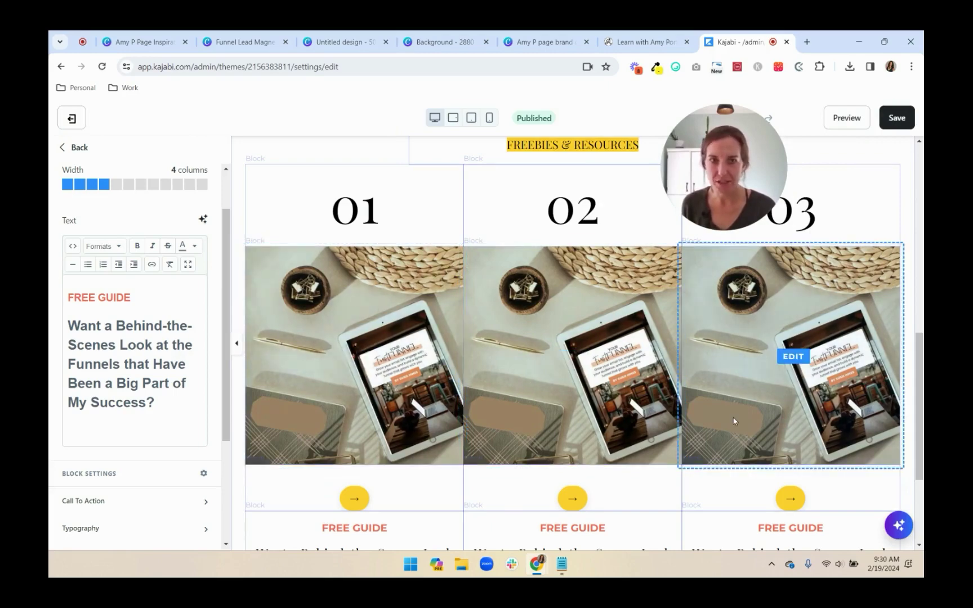
{"action": "scroll", "coordinate": [349, 237], "scroll_direction": "down", "scroll_amount": 2}
{"action": "left_click", "coordinate": [346, 231]}
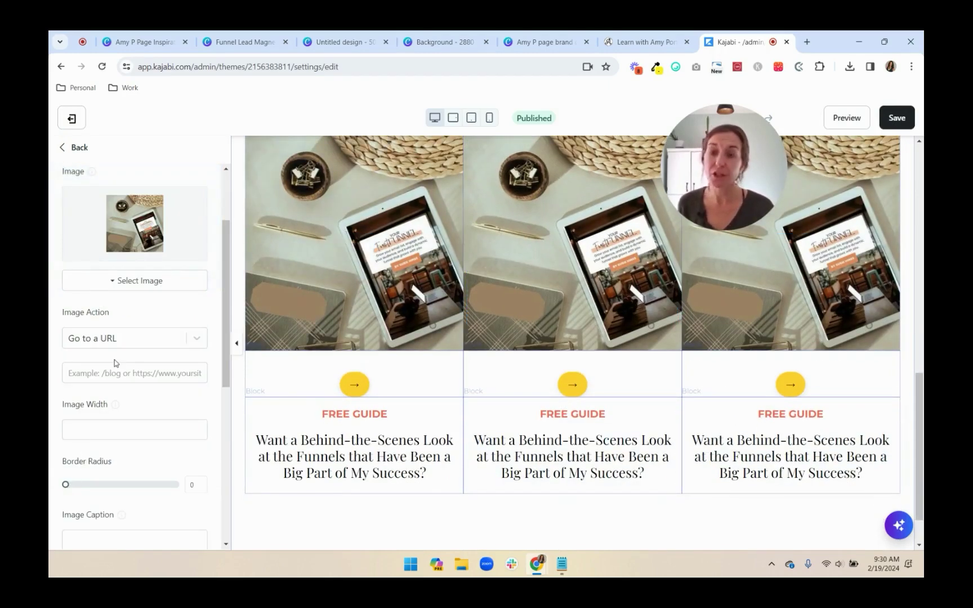
{"action": "scroll", "coordinate": [164, 463], "scroll_direction": "down", "scroll_amount": 6}
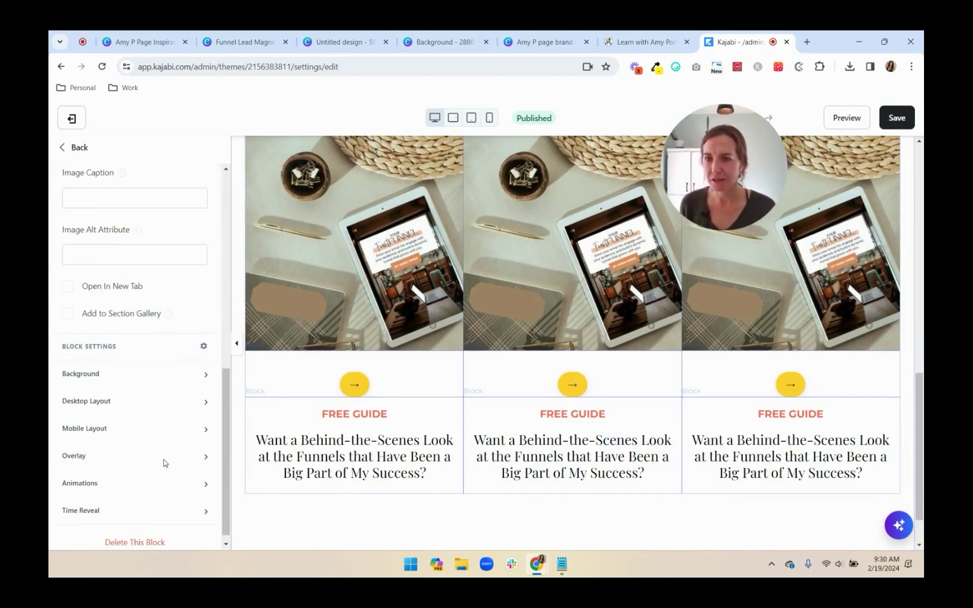
{"action": "left_click", "coordinate": [138, 399]}
{"action": "scroll", "coordinate": [145, 434], "scroll_direction": "down", "scroll_amount": 5}
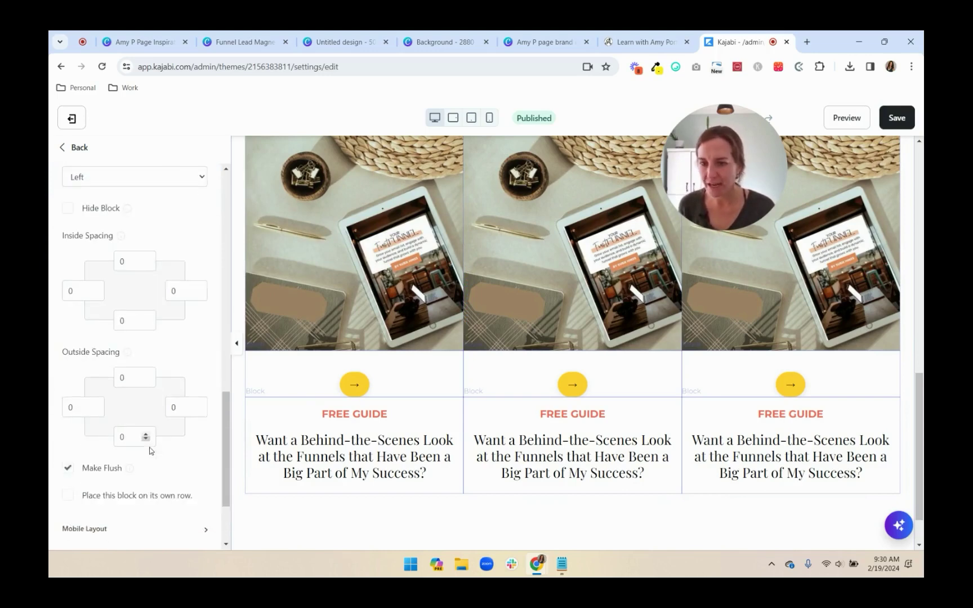
{"action": "left_click", "coordinate": [68, 469]}
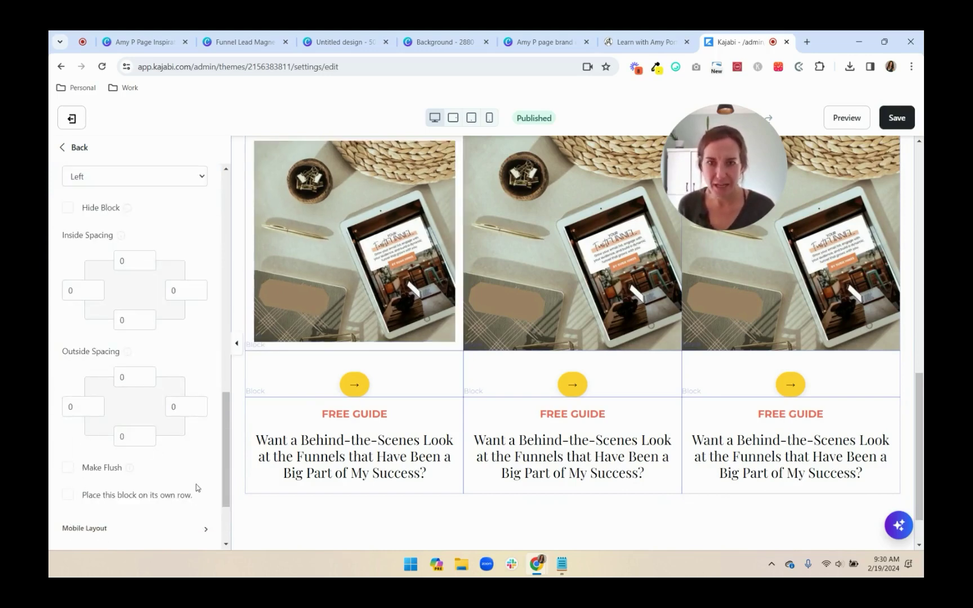
- Set the first mockup image's inside spacing to 20 on all four sides
{"action": "scroll", "coordinate": [241, 437], "scroll_direction": "up", "scroll_amount": 1}
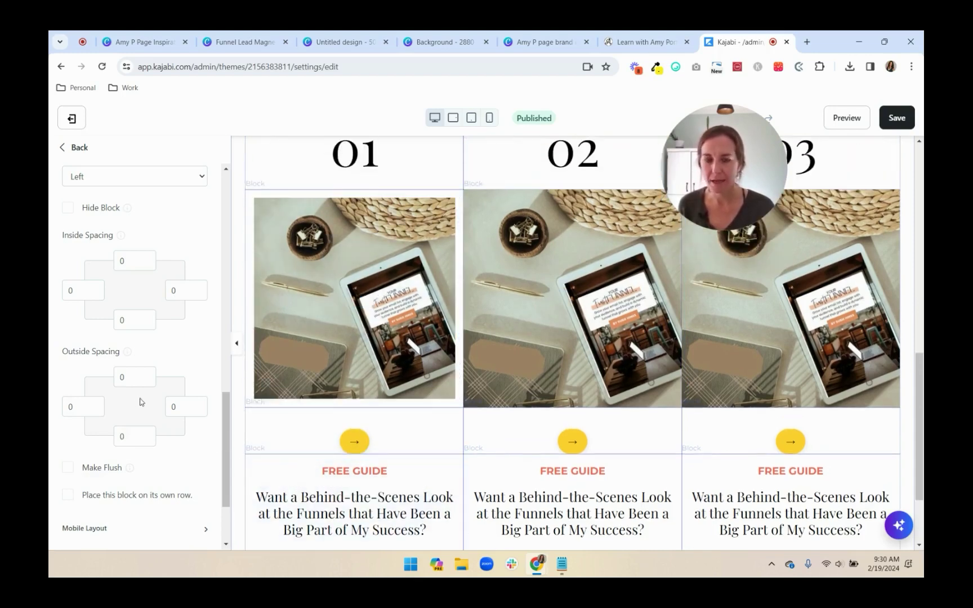
{"action": "left_click_drag", "start_coordinate": [127, 261], "coordinate": [94, 260]}
{"action": "type", "text": "20"}
{"action": "key", "text": "Tab"}
{"action": "type", "text": "20"}
{"action": "key", "text": "Tab"}
{"action": "type", "text": "20"}
{"action": "key", "text": "Tab"}
{"action": "type", "text": "20"}
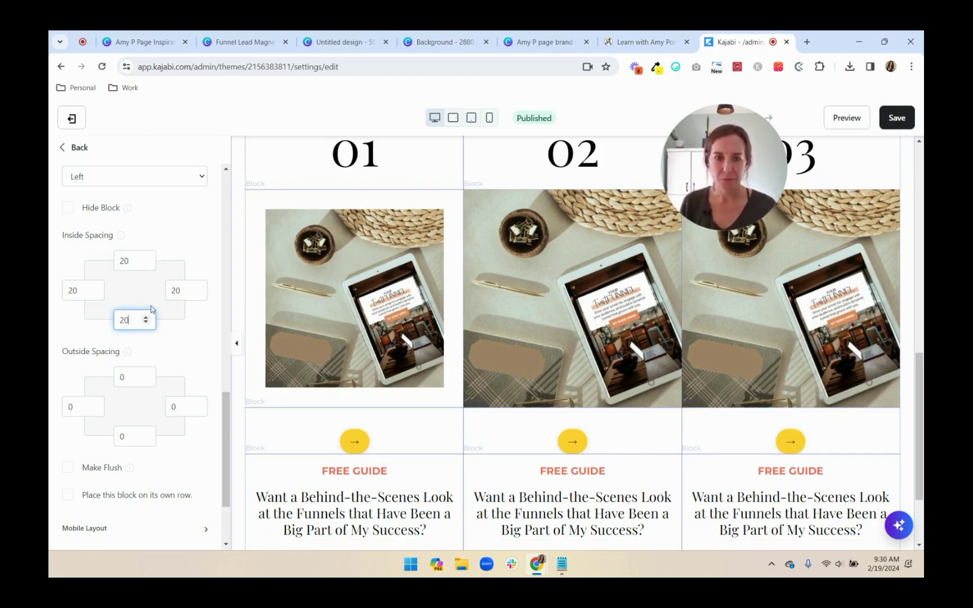
- Give the middle mockup image 20 px inside spacing
{"action": "left_click", "coordinate": [604, 332]}
{"action": "type", "text": "20"}
{"action": "key", "text": "Tab"}
{"action": "type", "text": "20"}
- Set the third mockup image's inside spacing to 20 and turn off Make Flush
{"action": "key", "text": "Tab"}
{"action": "type", "text": "20"}
{"action": "key", "text": "Tab"}
{"action": "type", "text": "20"}
{"action": "left_click", "coordinate": [791, 298]}
{"action": "scroll", "coordinate": [135, 338], "scroll_direction": "down", "scroll_amount": 5}
{"action": "left_click", "coordinate": [135, 317]}
{"action": "type", "text": "20"}
{"action": "key", "text": "Tab"}
{"action": "type", "text": "20"}
{"action": "key", "text": "Tab"}
{"action": "type", "text": "20"}
{"action": "key", "text": "Tab"}
{"action": "scroll", "coordinate": [135, 338], "scroll_direction": "down", "scroll_amount": 3}
{"action": "left_click", "coordinate": [68, 358]}
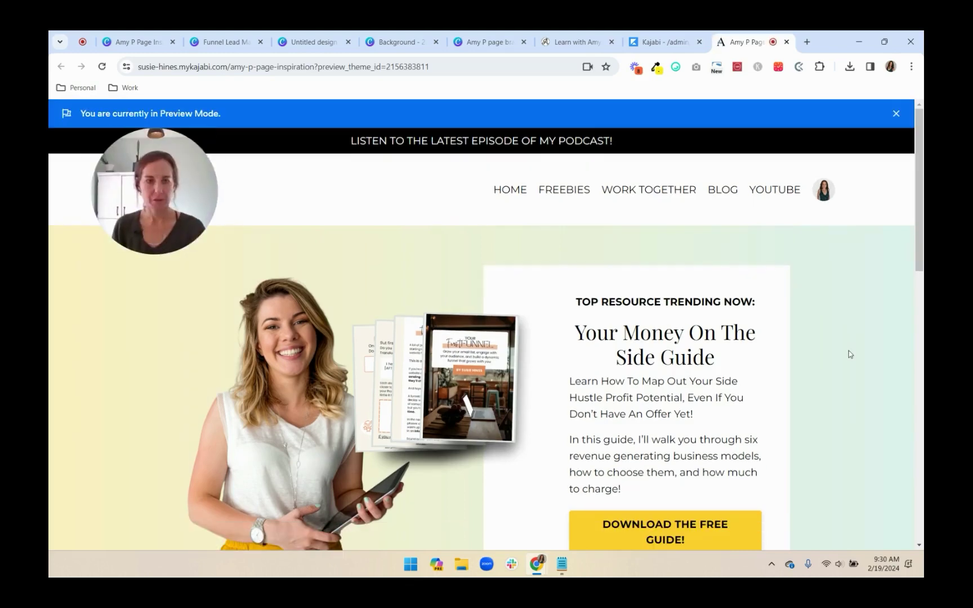
- Scroll through the Freebies & Resources preview, then return to the editor and select the 01 number block
{"action": "scroll", "coordinate": [849, 353], "scroll_direction": "down", "scroll_amount": 6}
{"action": "scroll", "coordinate": [848, 353], "scroll_direction": "down", "scroll_amount": 3}
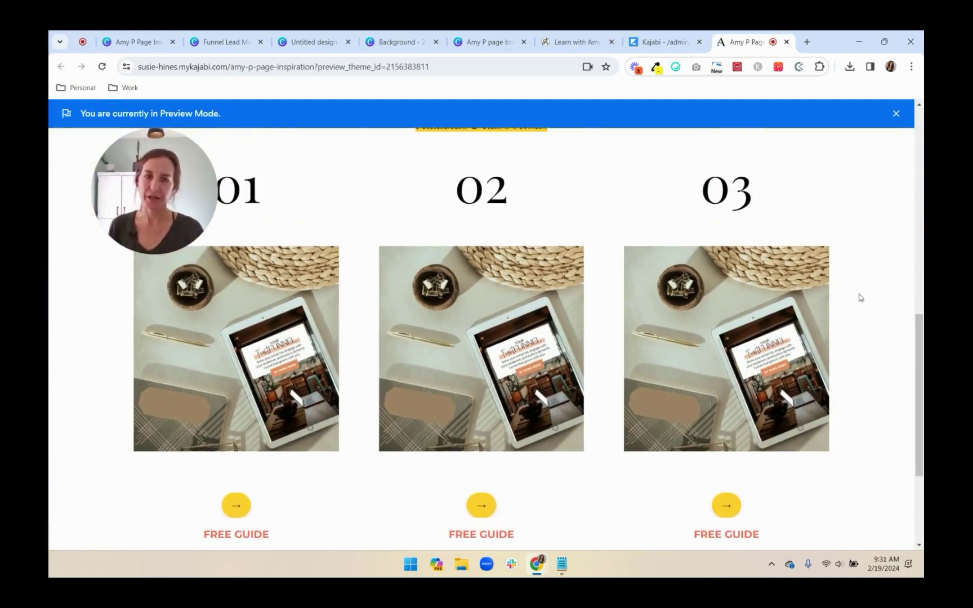
{"action": "scroll", "coordinate": [860, 298], "scroll_direction": "up", "scroll_amount": 2}
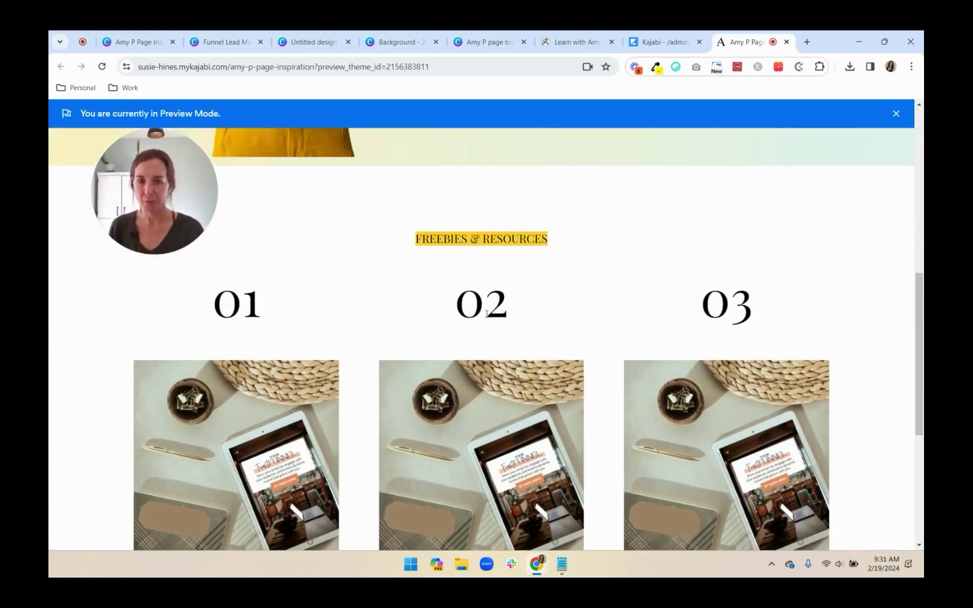
{"action": "scroll", "coordinate": [496, 419], "scroll_direction": "down", "scroll_amount": 2}
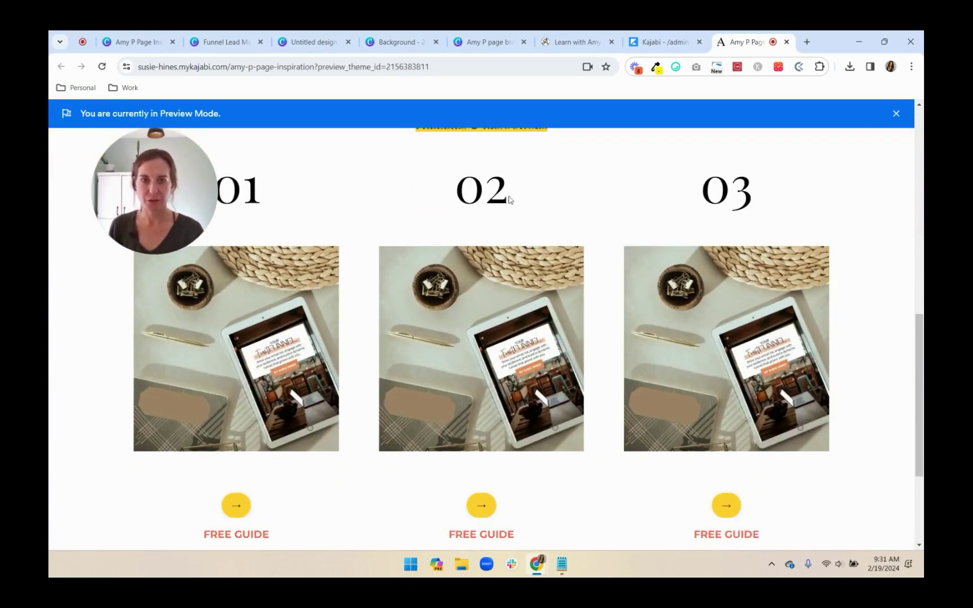
{"action": "left_click", "coordinate": [662, 41]}
{"action": "left_click", "coordinate": [352, 197]}
- Give the 01 number block a negative bottom outside spacing, then save and preview
{"action": "scroll", "coordinate": [152, 478], "scroll_direction": "down", "scroll_amount": 2}
{"action": "left_click", "coordinate": [124, 419]}
{"action": "scroll", "coordinate": [130, 470], "scroll_direction": "down", "scroll_amount": 5}
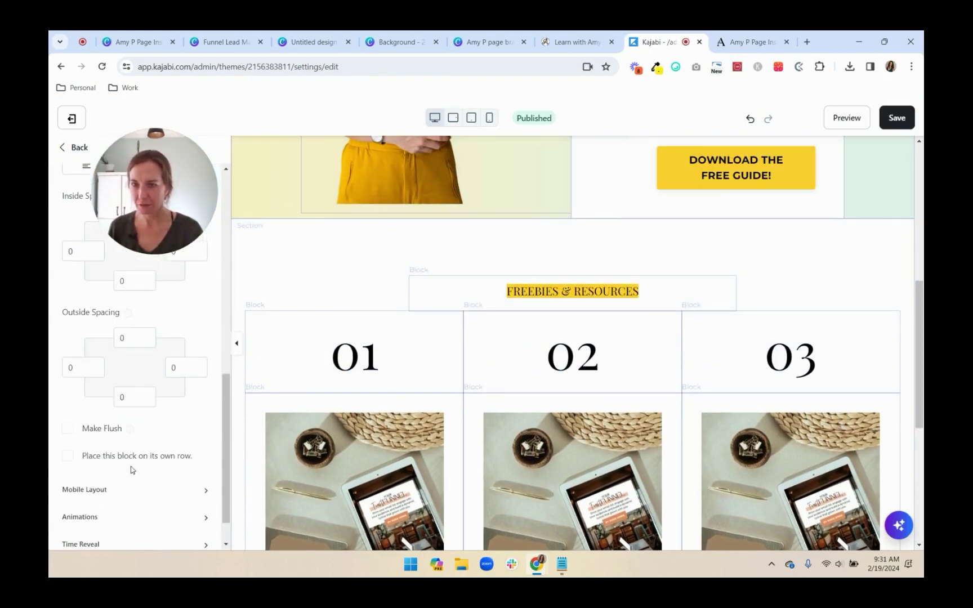
{"action": "double_click", "coordinate": [124, 397]}
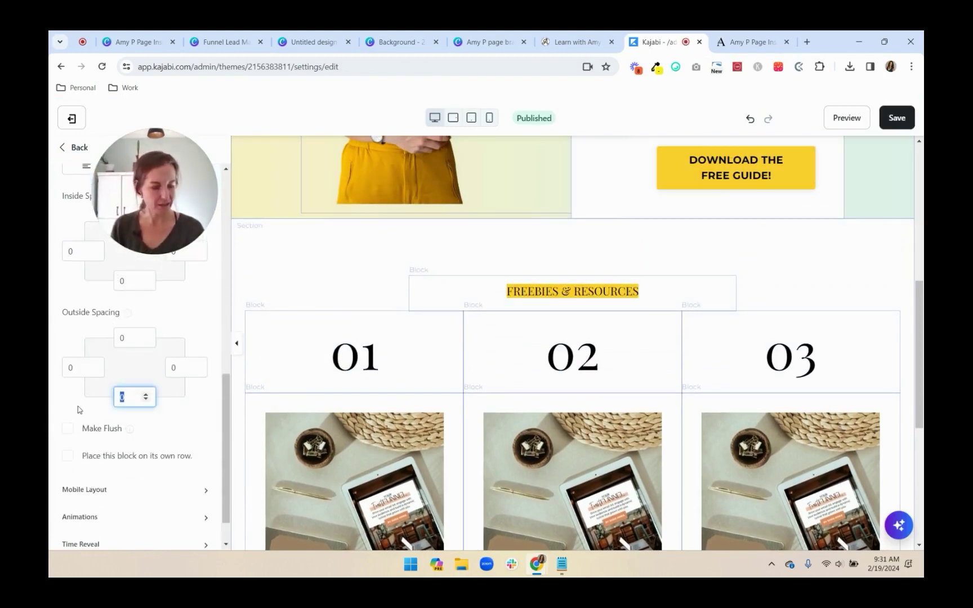
{"action": "type", "text": "-30"}
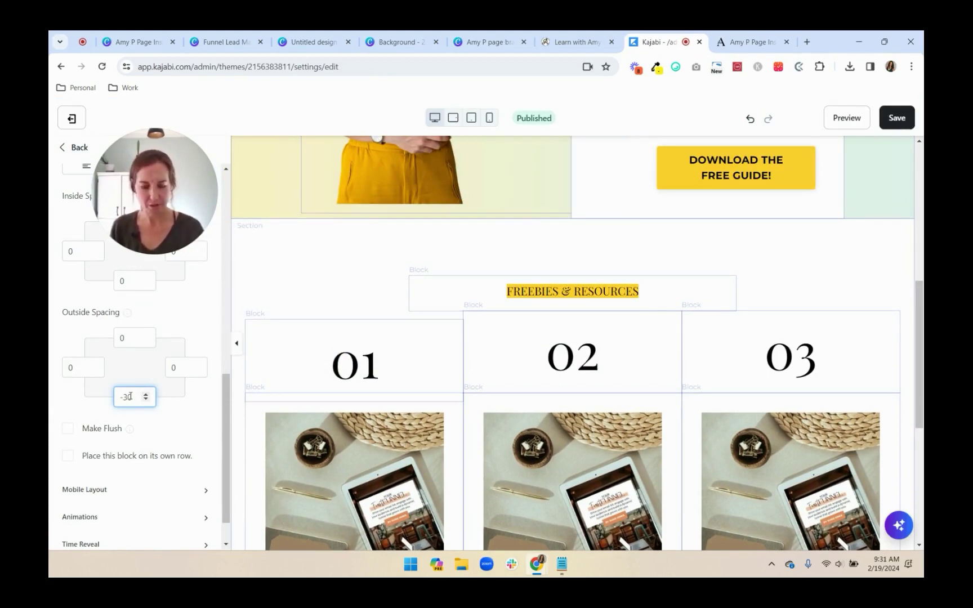
{"action": "type", "text": "-"}
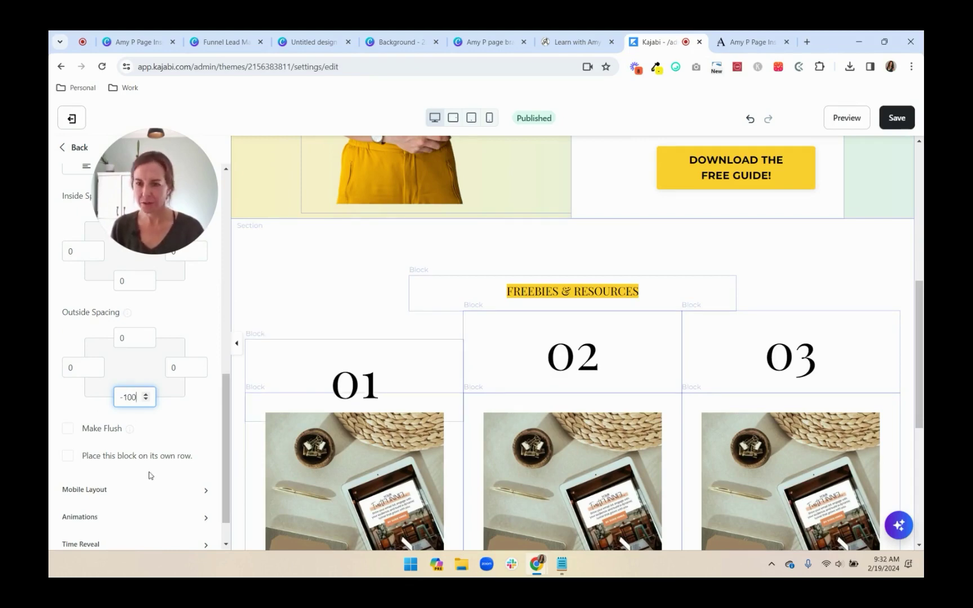
{"action": "left_click", "coordinate": [575, 357]}
{"action": "scroll", "coordinate": [151, 406], "scroll_direction": "down", "scroll_amount": 8}
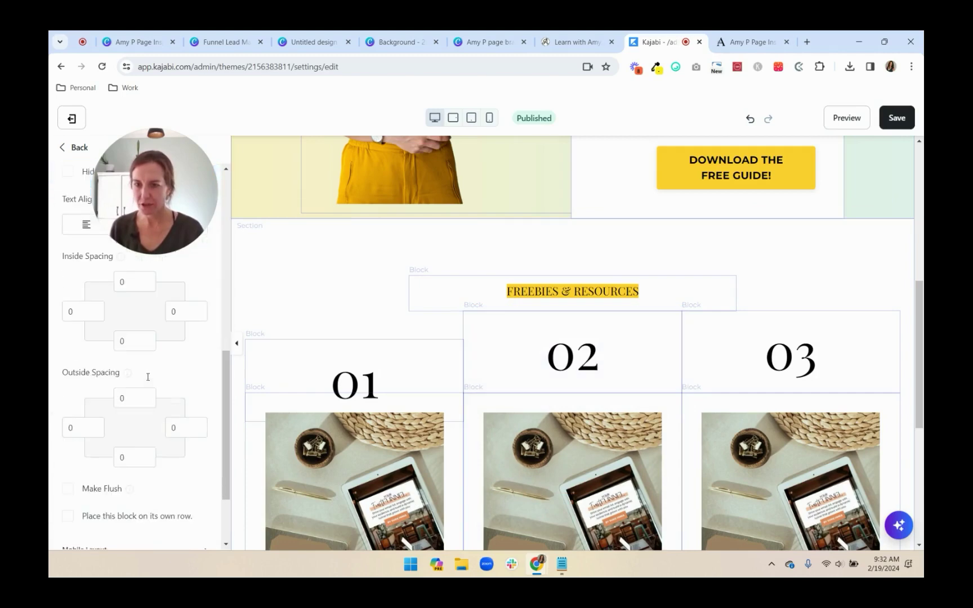
{"action": "left_click", "coordinate": [354, 385]}
{"action": "scroll", "coordinate": [152, 485], "scroll_direction": "down", "scroll_amount": 10}
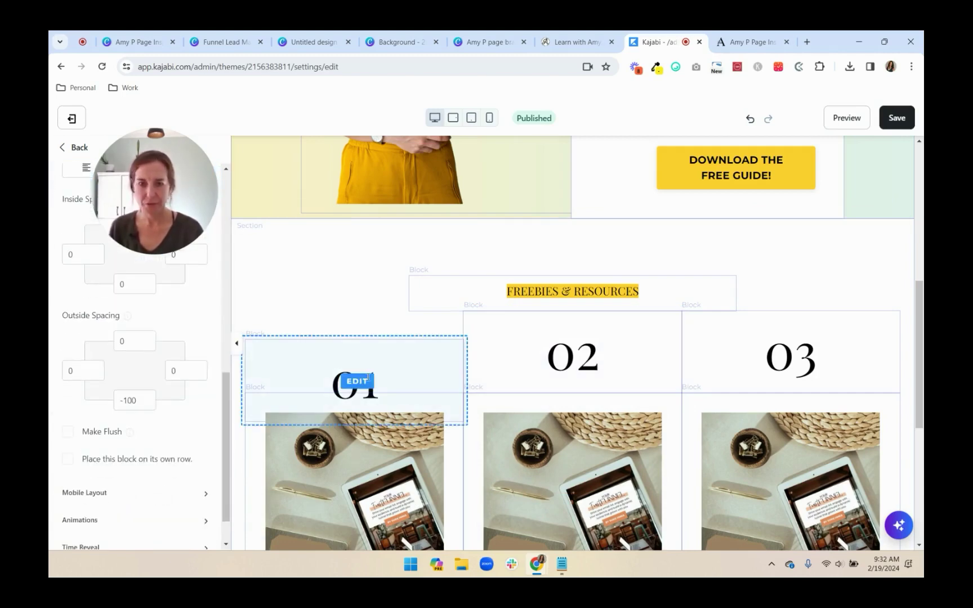
{"action": "left_click", "coordinate": [899, 118]}
{"action": "left_click", "coordinate": [839, 118]}
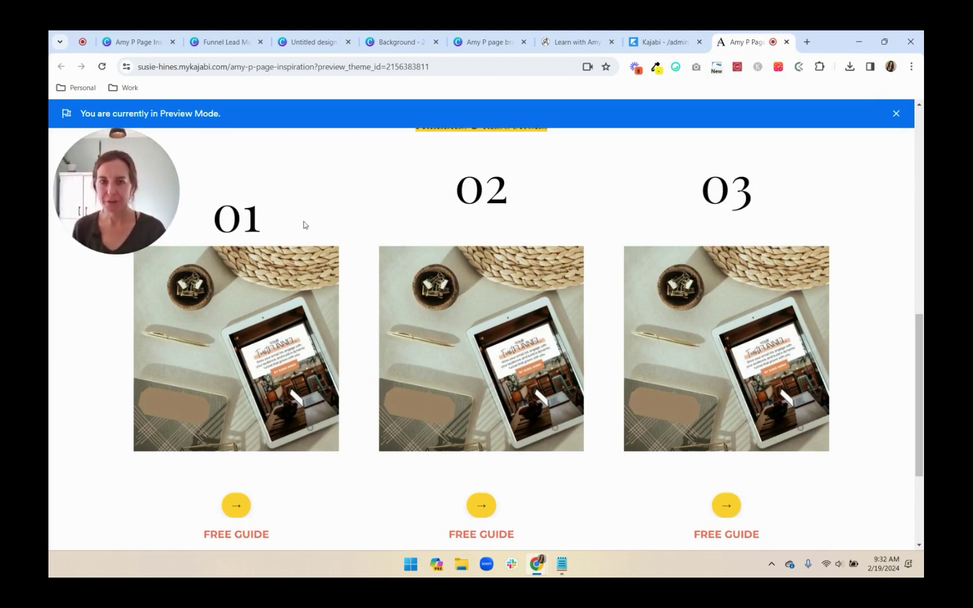
- Set the 02 and 03 number blocks' bottom outside spacing to -100, save, and reload the preview
{"action": "left_click", "coordinate": [662, 42]}
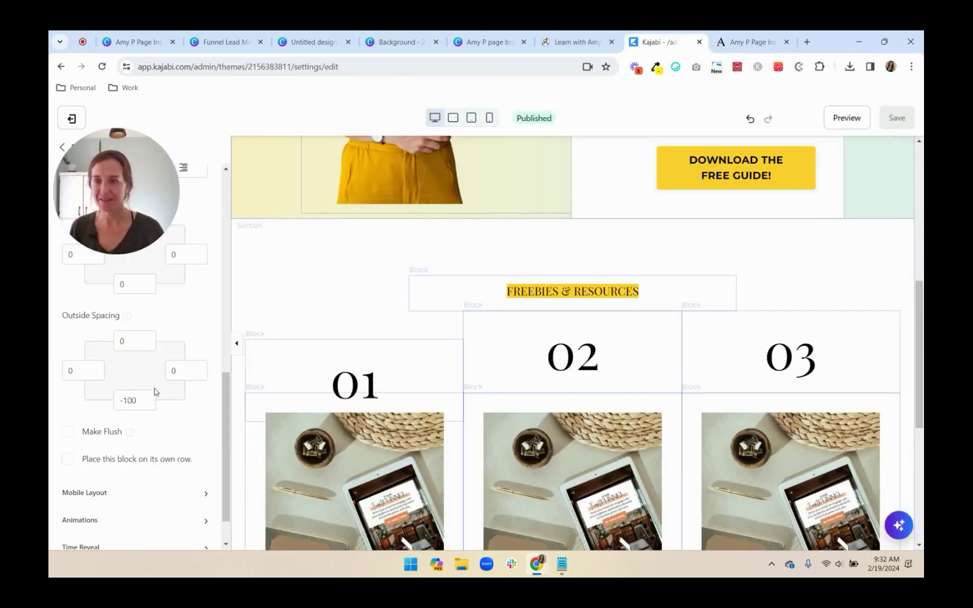
{"action": "left_click", "coordinate": [504, 337]}
{"action": "scroll", "coordinate": [135, 338], "scroll_direction": "down", "scroll_amount": 5}
{"action": "left_click", "coordinate": [129, 401]}
{"action": "type", "text": "-100"}
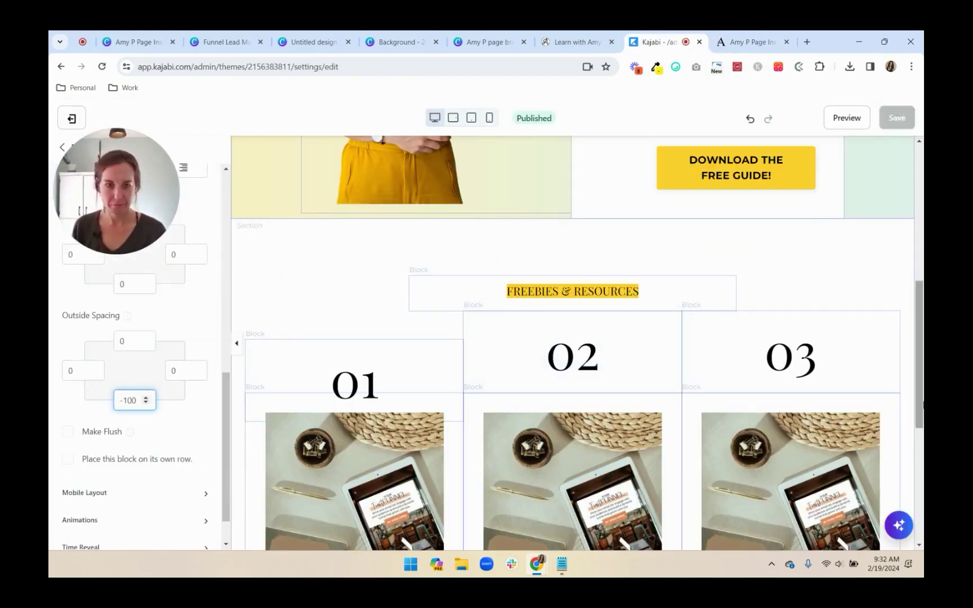
{"action": "left_click", "coordinate": [791, 403]}
{"action": "scroll", "coordinate": [104, 402], "scroll_direction": "down", "scroll_amount": 5}
{"action": "left_click", "coordinate": [130, 400]}
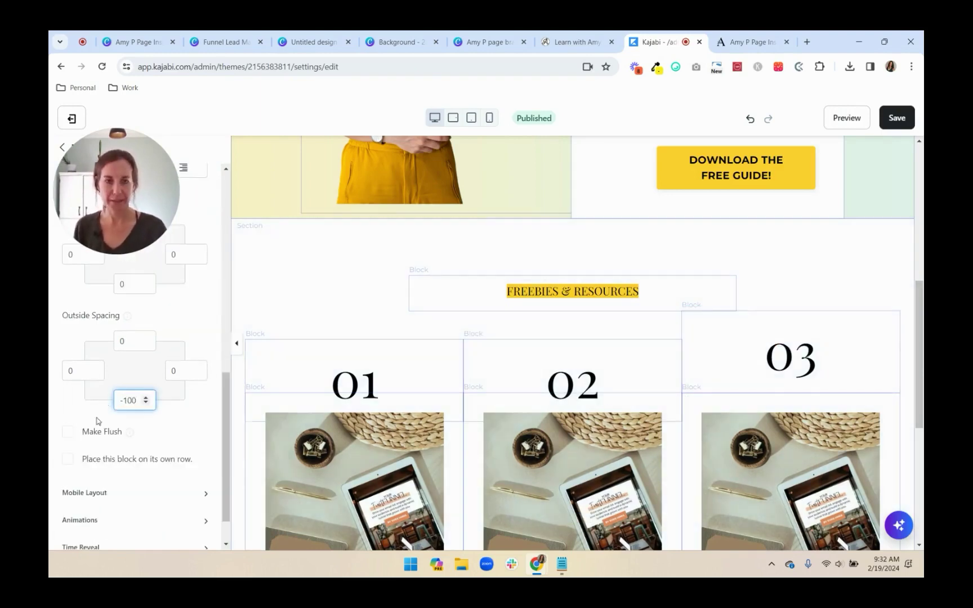
{"action": "type", "text": "-100"}
{"action": "left_click", "coordinate": [897, 117]}
{"action": "left_click", "coordinate": [749, 41]}
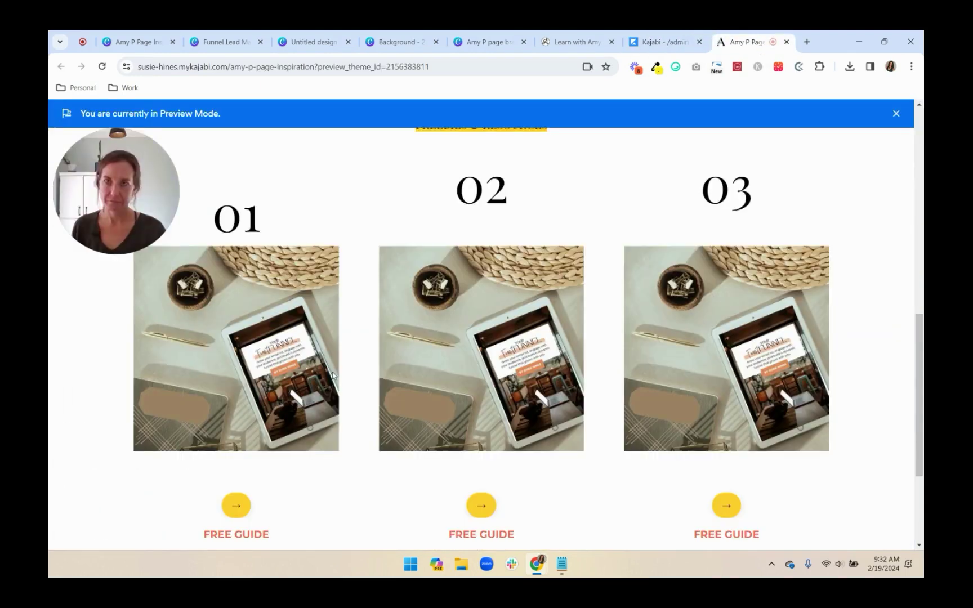
{"action": "left_click", "coordinate": [102, 68]}
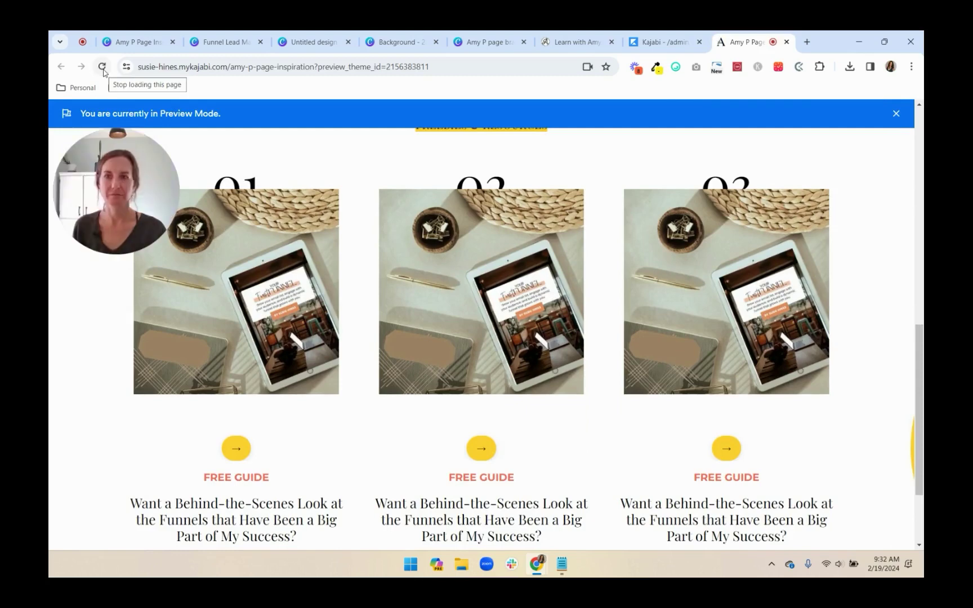
- Reduce the bottom outside spacing to -50, save, and reload the preview
{"action": "left_click", "coordinate": [665, 42]}
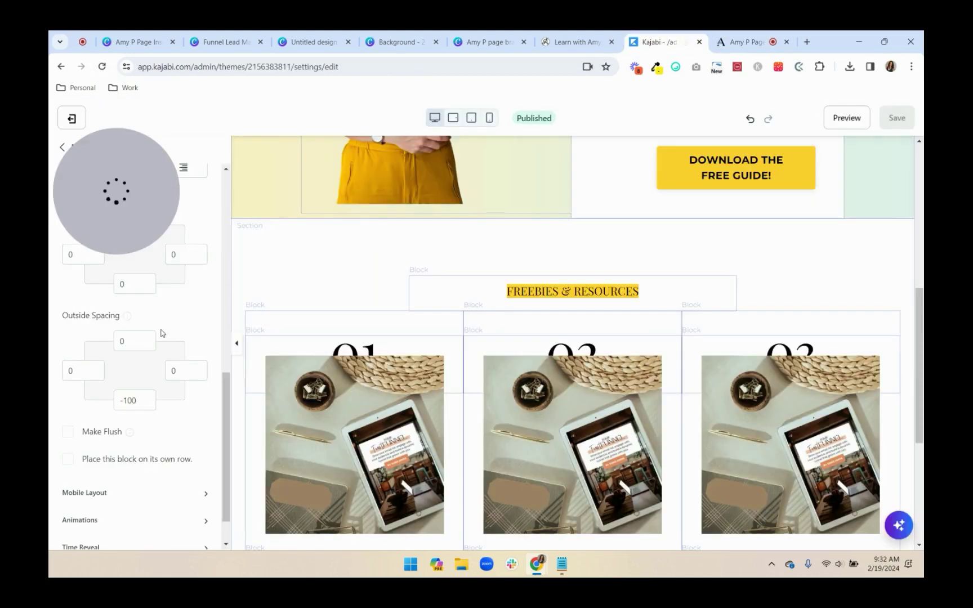
{"action": "double_click", "coordinate": [130, 400]}
{"action": "type", "text": "50"}
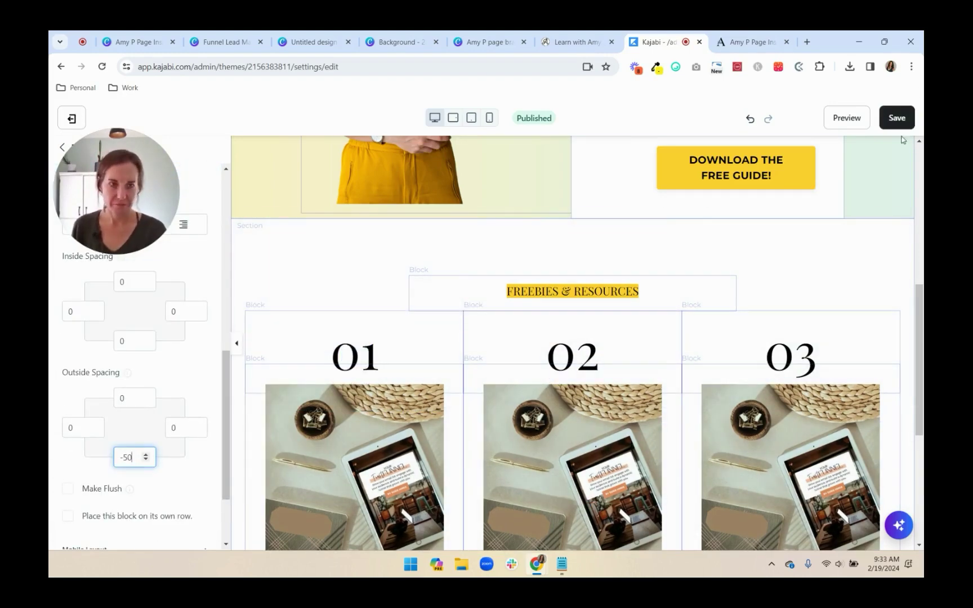
{"action": "left_click", "coordinate": [897, 118]}
{"action": "left_click", "coordinate": [749, 42]}
{"action": "left_click", "coordinate": [102, 66]}
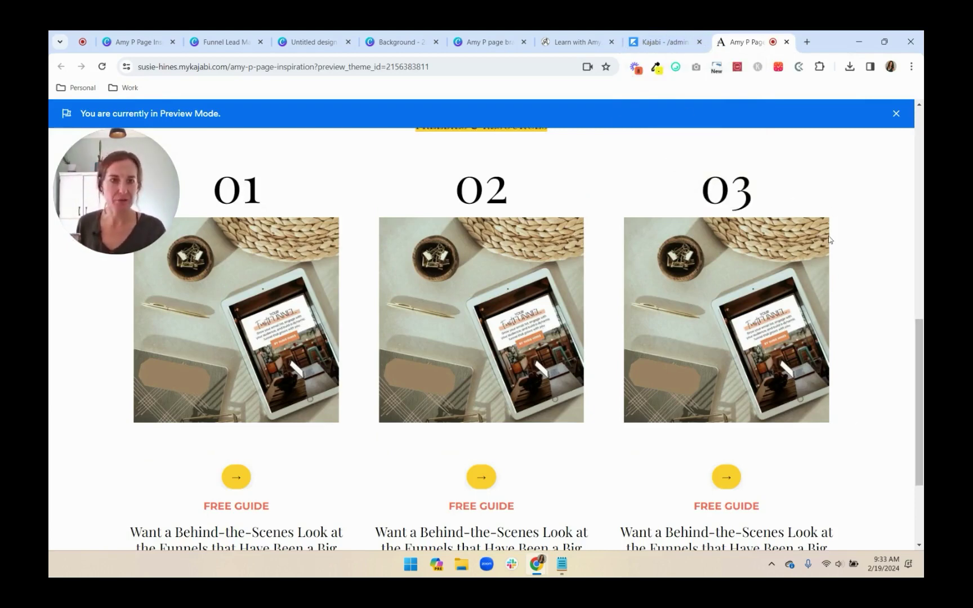
- Compare the preview with the amyporterfield.com freebie cards, then return to the editor
{"action": "scroll", "coordinate": [670, 163], "scroll_direction": "down", "scroll_amount": 3}
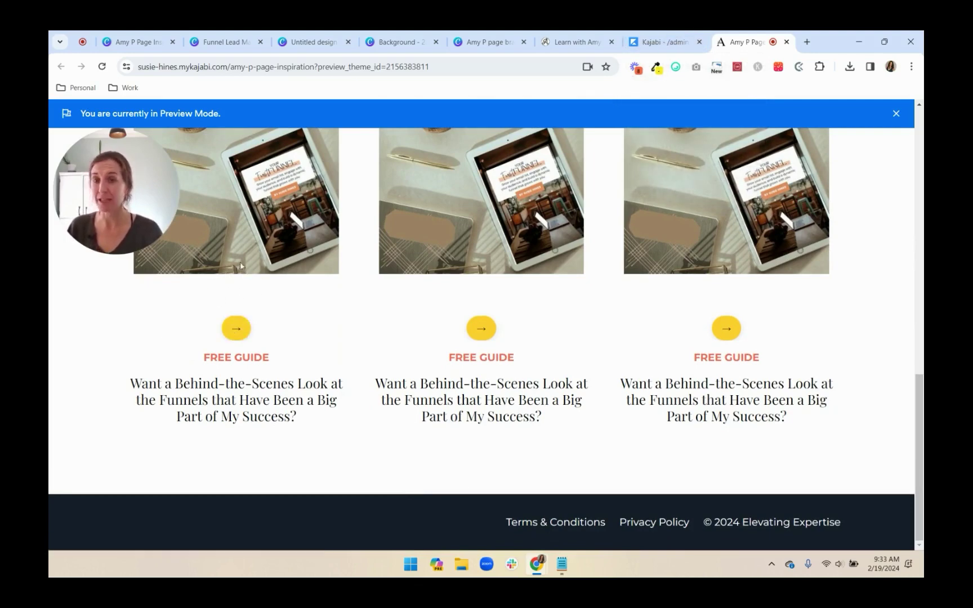
{"action": "left_click", "coordinate": [569, 42]}
{"action": "scroll", "coordinate": [423, 244], "scroll_direction": "down", "scroll_amount": 3}
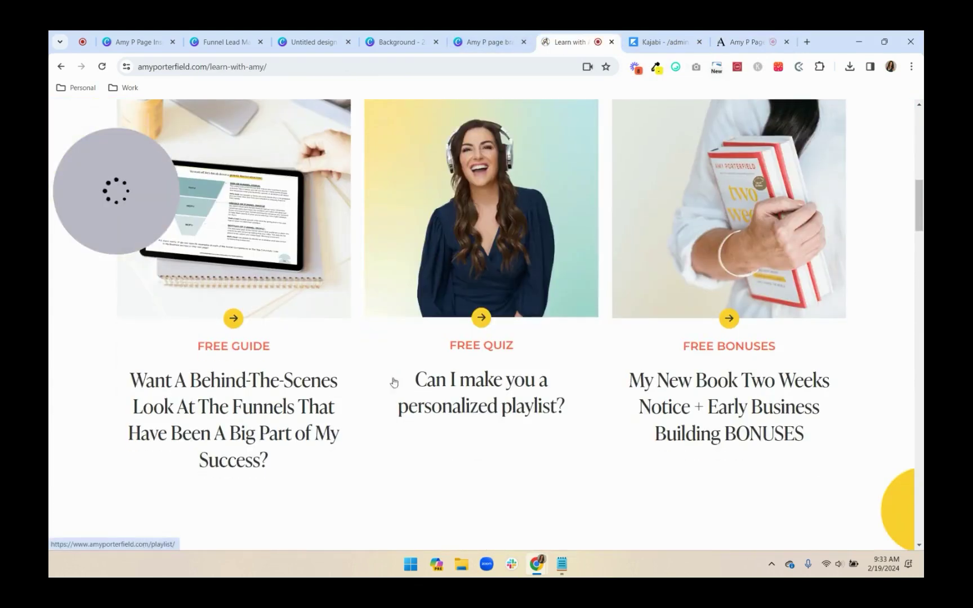
{"action": "left_click", "coordinate": [650, 46]}
{"action": "scroll", "coordinate": [497, 358], "scroll_direction": "down", "scroll_amount": 5}
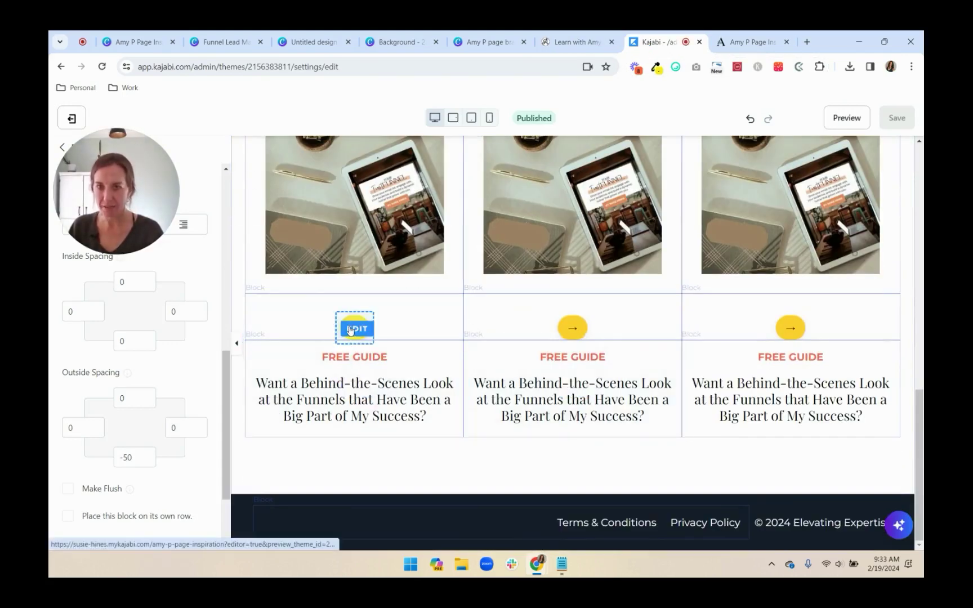
- Adjust the first yellow arrow button's top inside and outside spacing, then reselect the middle mockup
{"action": "left_click", "coordinate": [402, 332]}
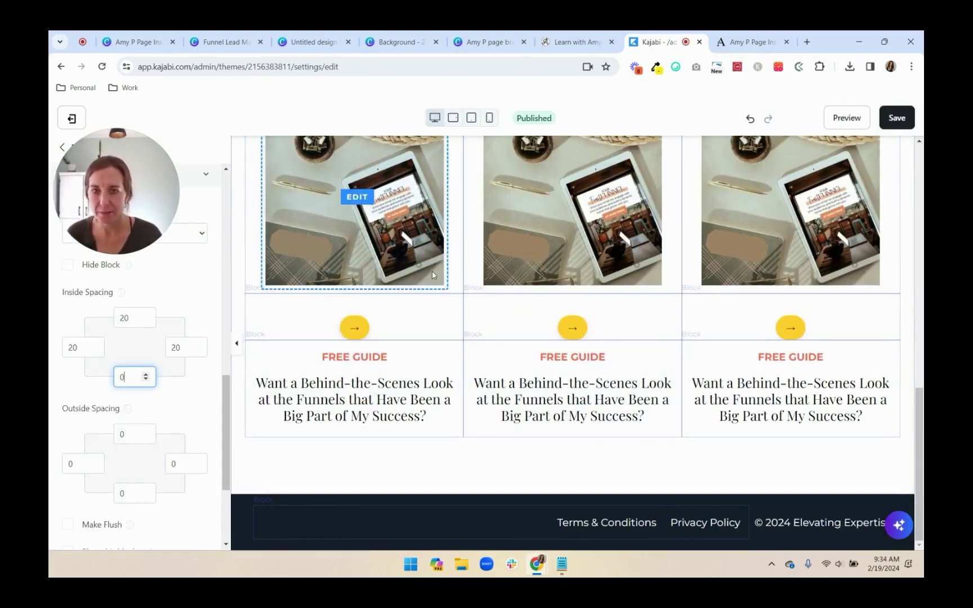
{"action": "left_click", "coordinate": [403, 326]}
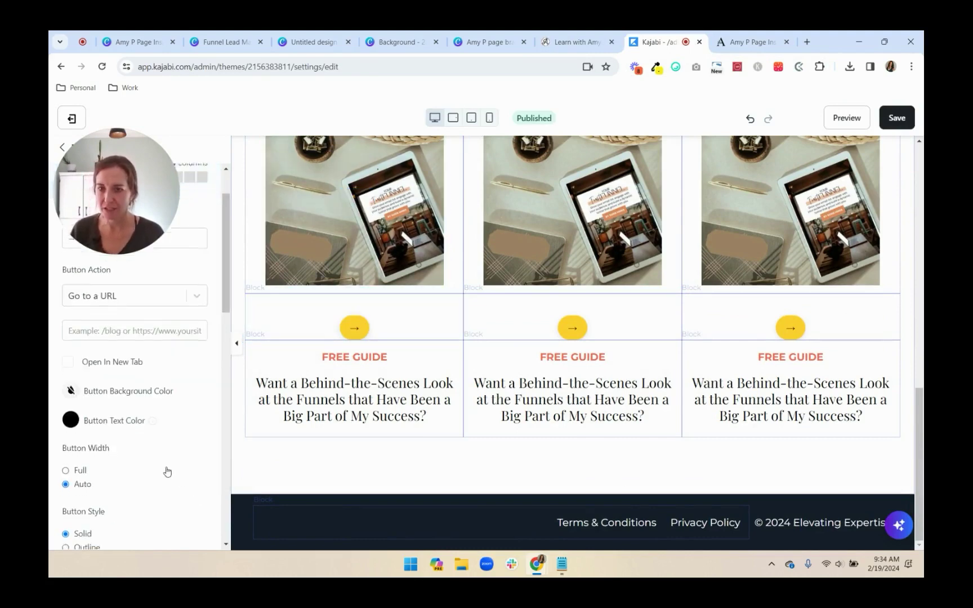
{"action": "scroll", "coordinate": [166, 468], "scroll_direction": "down", "scroll_amount": 10}
{"action": "left_click", "coordinate": [126, 294]}
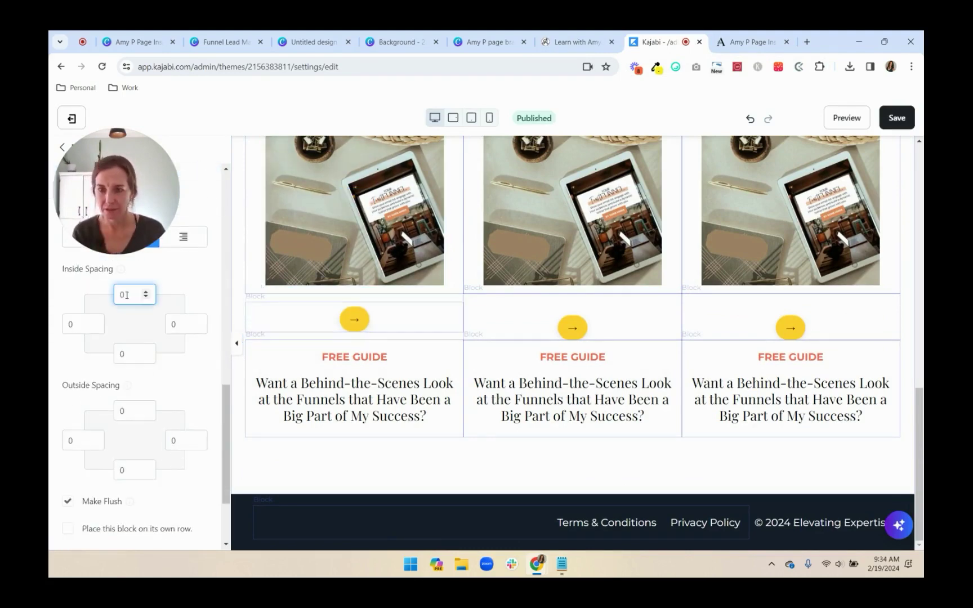
{"action": "left_click", "coordinate": [135, 413]}
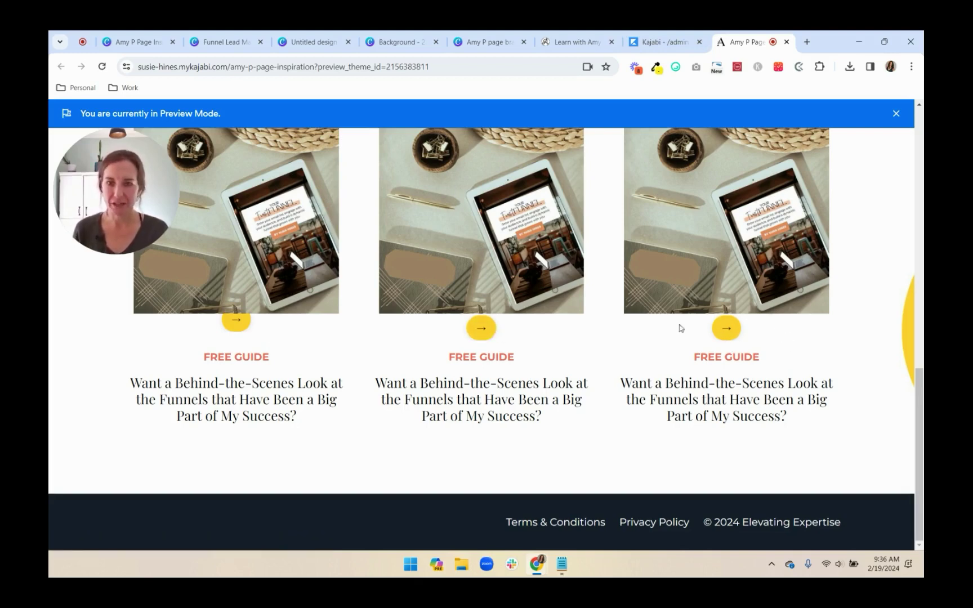
{"action": "left_click", "coordinate": [664, 42]}
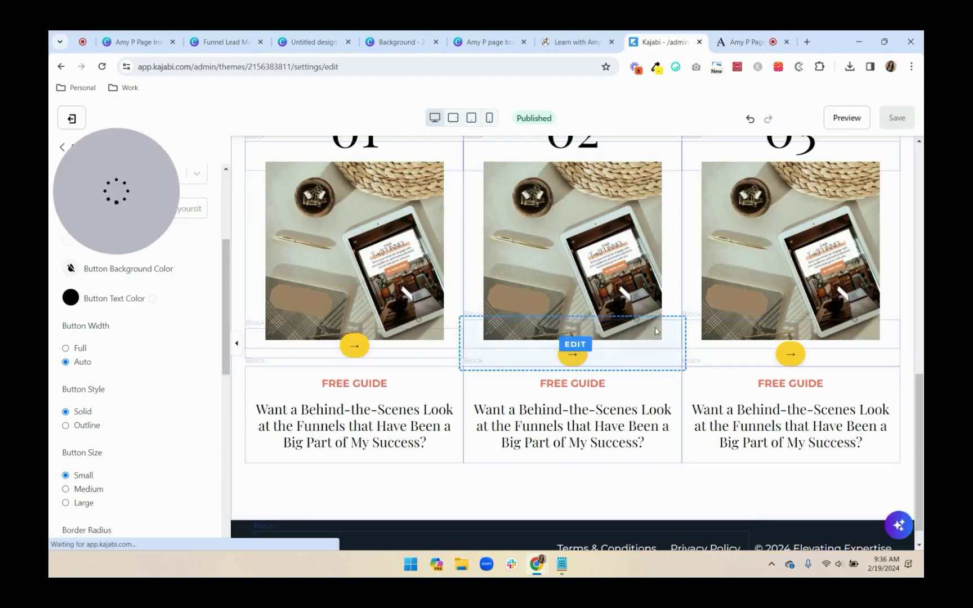
{"action": "left_click", "coordinate": [606, 273]}
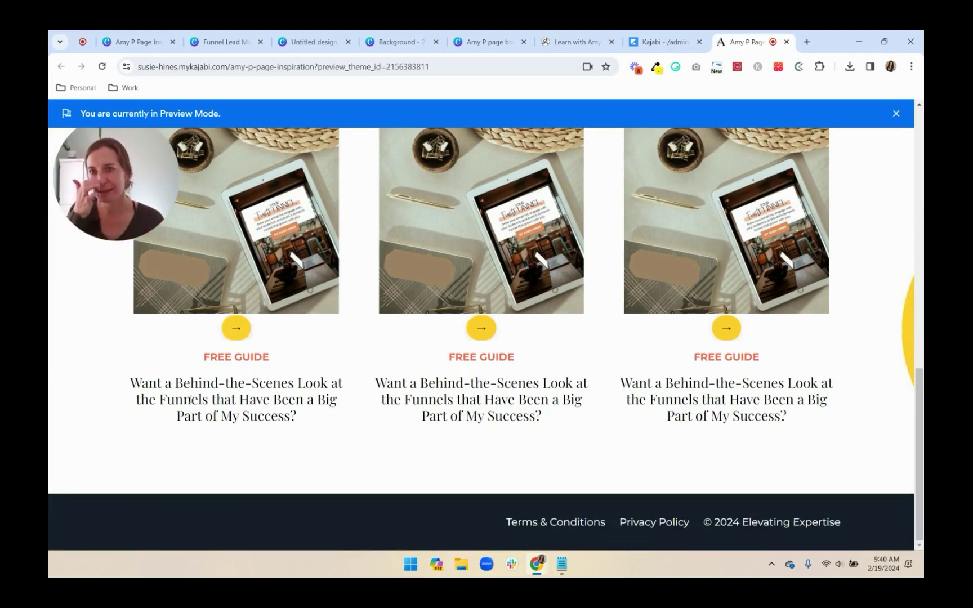
- Set the first card's text block left and right inside spacing to 20, save, and preview
{"action": "key", "text": "ctrl+shift+Tab"}
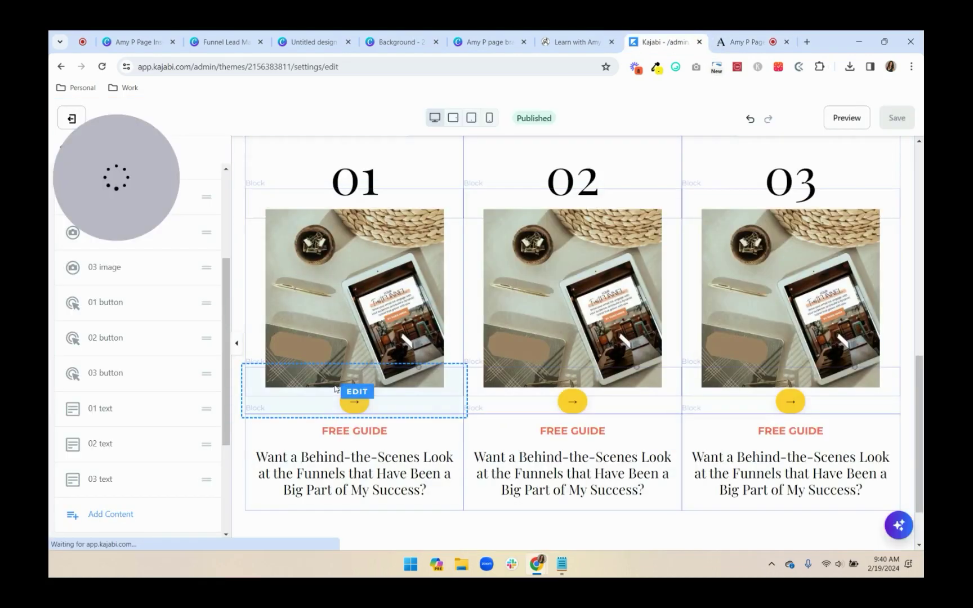
{"action": "left_click", "coordinate": [349, 448]}
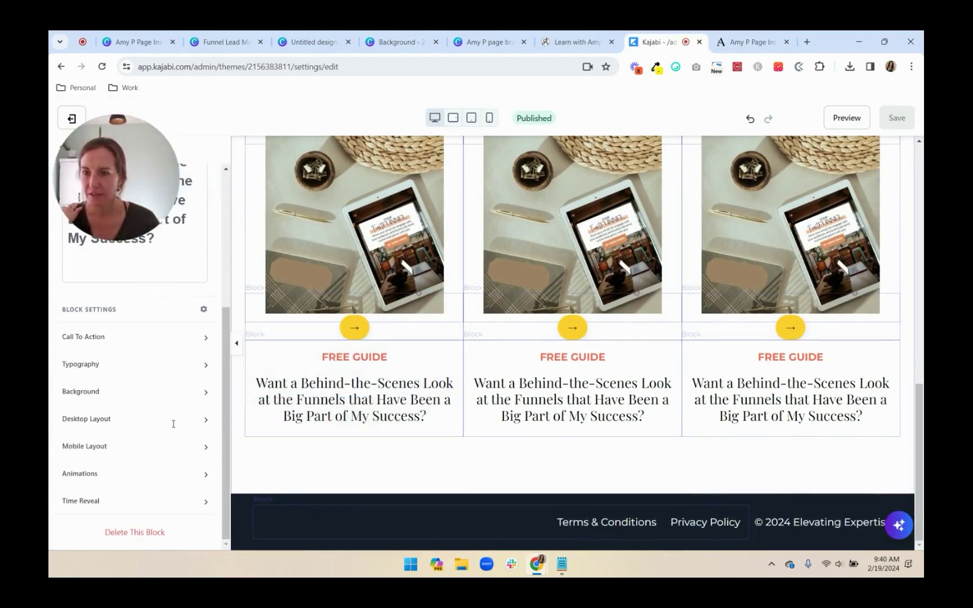
{"action": "left_click", "coordinate": [158, 421]}
{"action": "scroll", "coordinate": [84, 314], "scroll_direction": "up", "scroll_amount": 2}
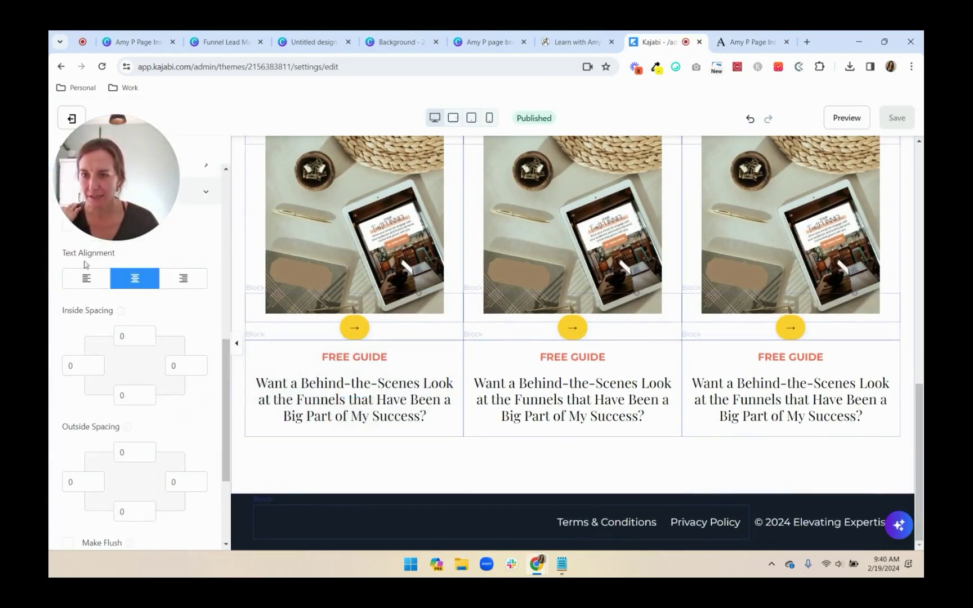
{"action": "double_click", "coordinate": [67, 366]}
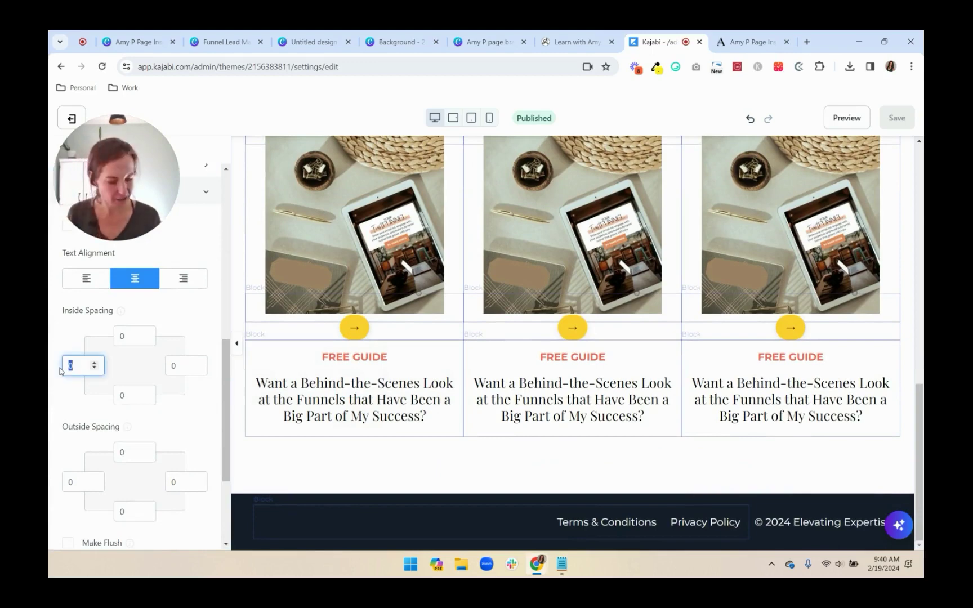
{"action": "type", "text": "20"}
{"action": "key", "text": "Tab"}
{"action": "type", "text": "2"}
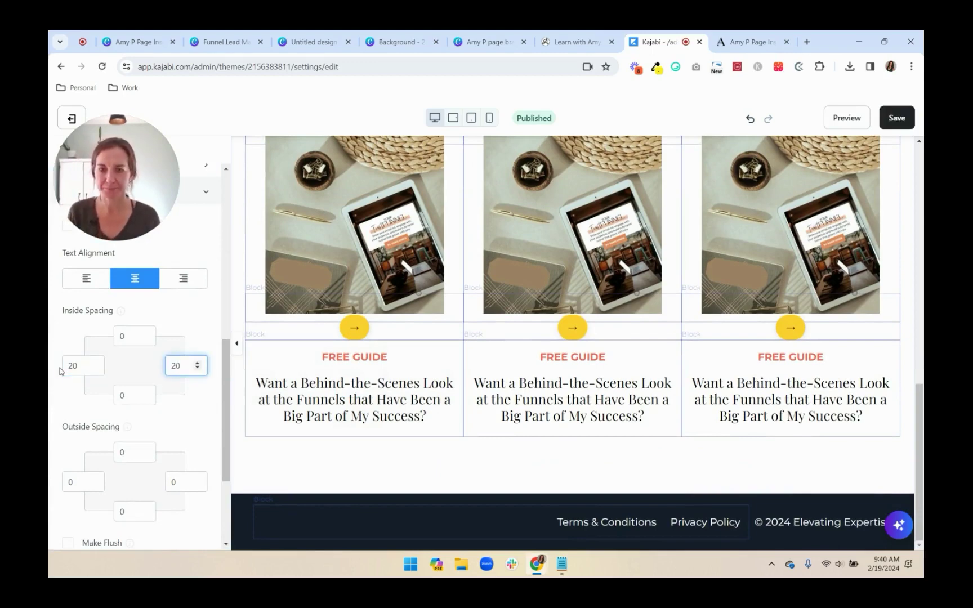
{"action": "type", "text": "0"}
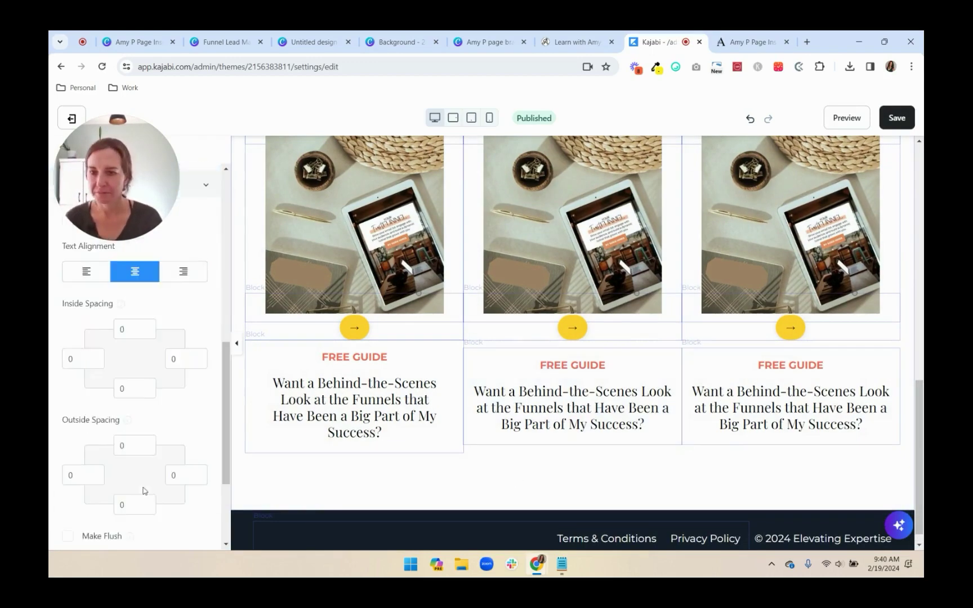
{"action": "key", "text": "Tab"}
{"action": "key", "text": "Tab"}
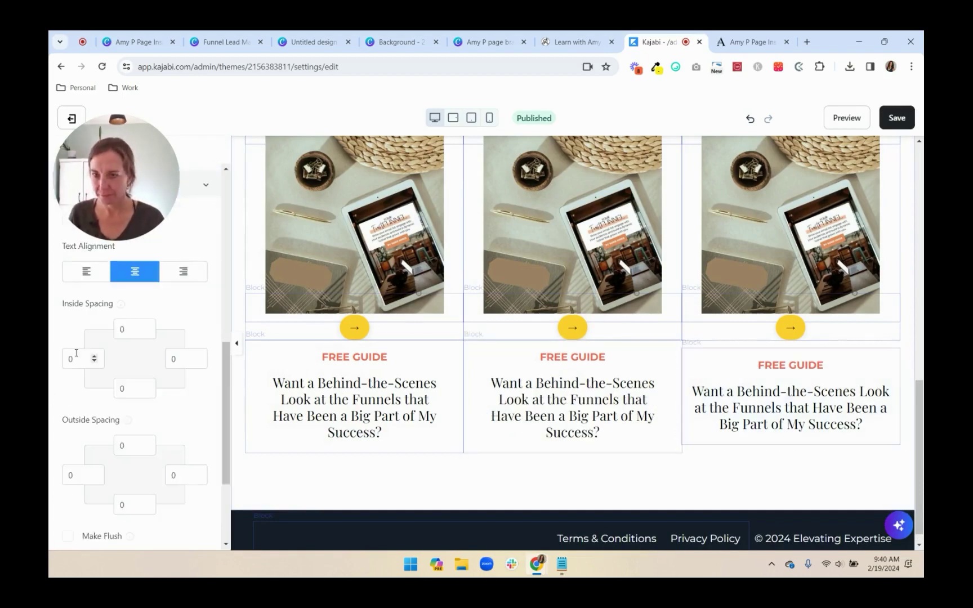
{"action": "left_click", "coordinate": [897, 117]}
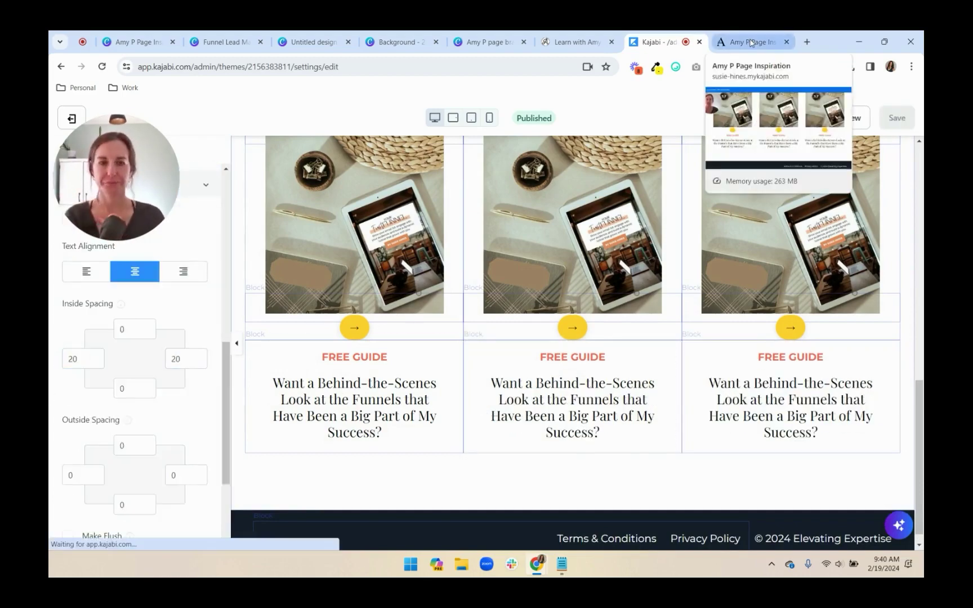
{"action": "left_click", "coordinate": [746, 43]}
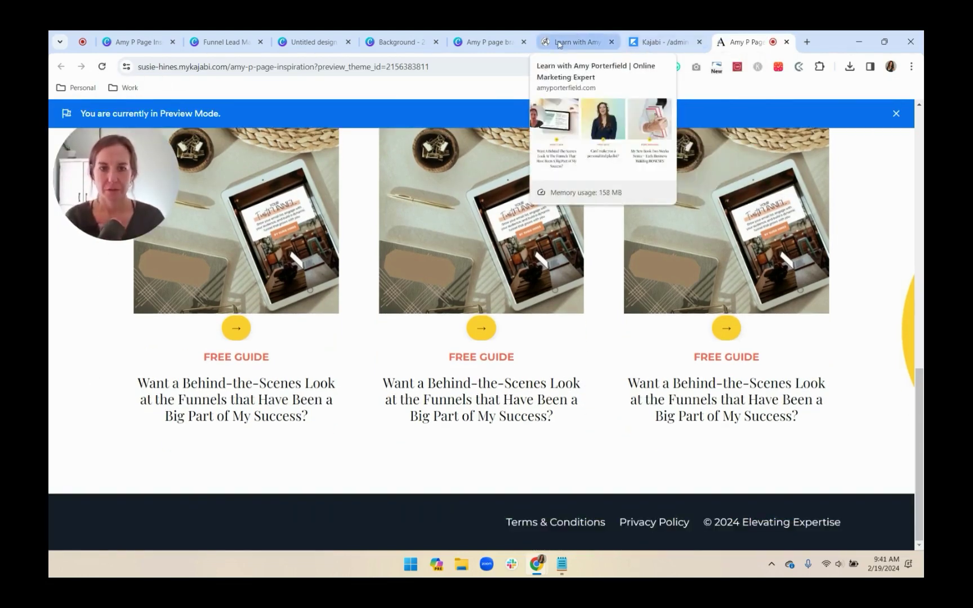
- Scroll through the Learn with Amy reference freebies, check the Kajabi preview, and return to the editor
{"action": "left_click", "coordinate": [559, 44]}
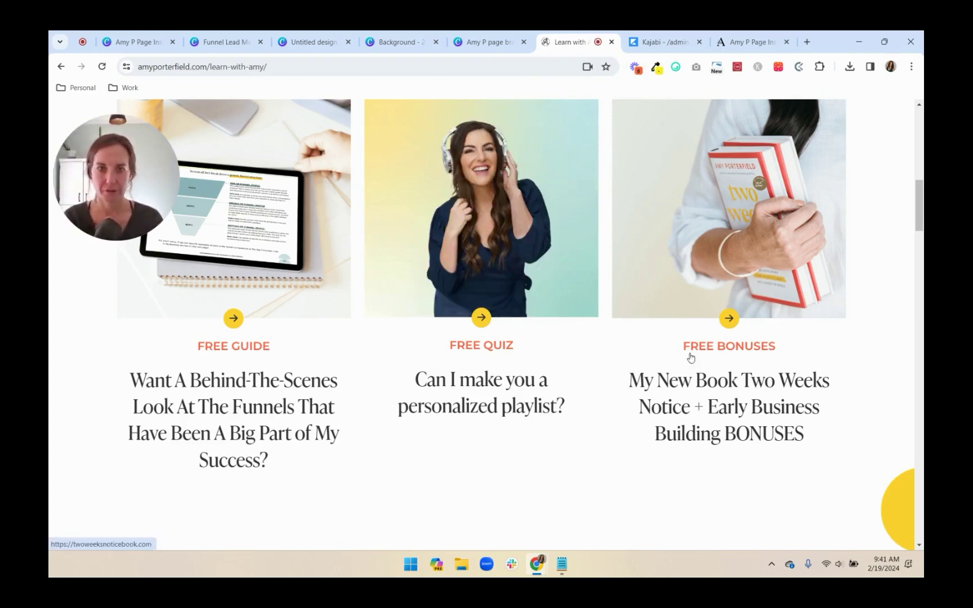
{"action": "scroll", "coordinate": [573, 449], "scroll_direction": "up", "scroll_amount": 2}
{"action": "scroll", "coordinate": [573, 450], "scroll_direction": "down", "scroll_amount": 3}
{"action": "scroll", "coordinate": [565, 439], "scroll_direction": "up", "scroll_amount": 1}
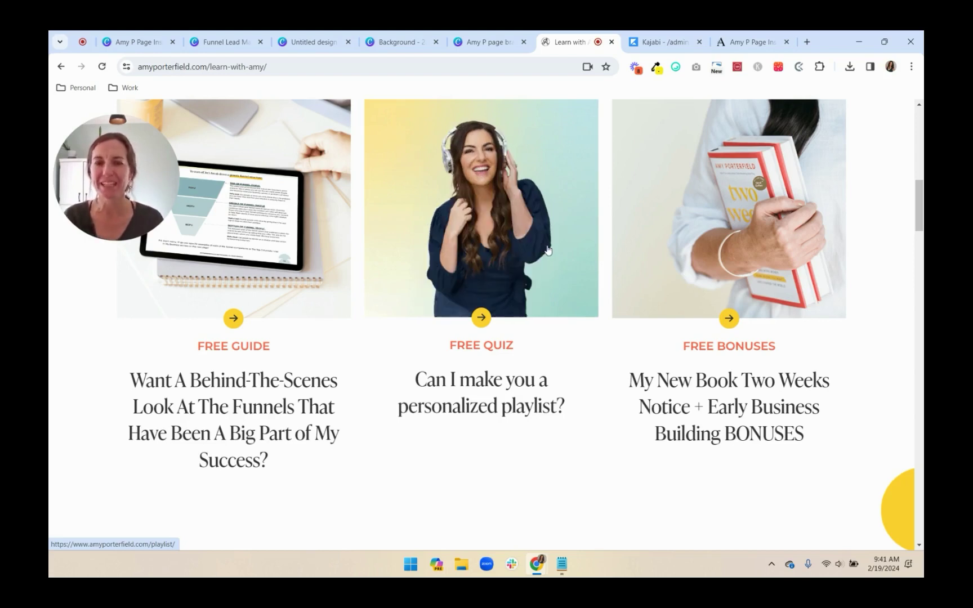
{"action": "scroll", "coordinate": [749, 203], "scroll_direction": "up", "scroll_amount": 1}
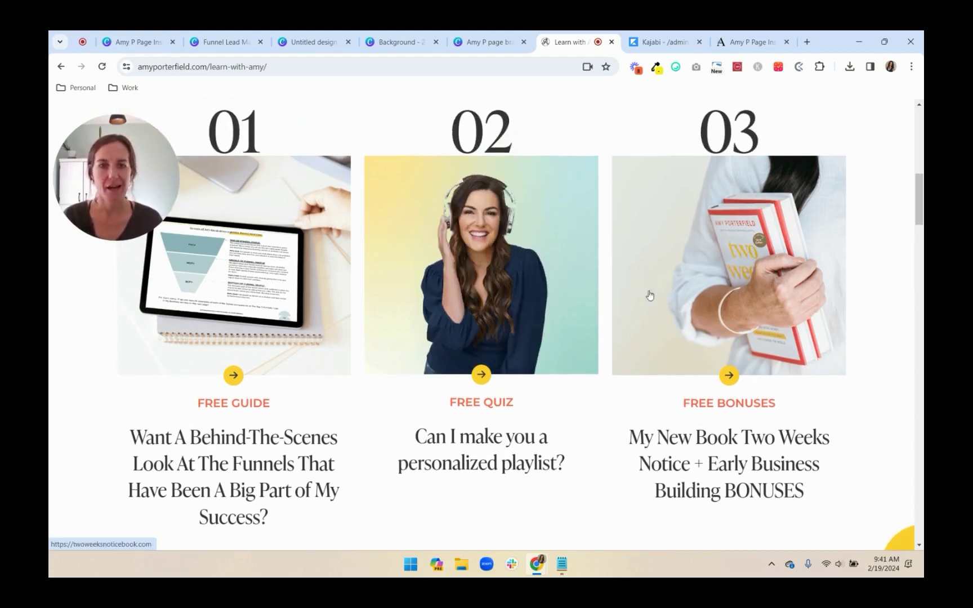
{"action": "scroll", "coordinate": [669, 265], "scroll_direction": "down", "scroll_amount": 1}
{"action": "scroll", "coordinate": [670, 266], "scroll_direction": "down", "scroll_amount": 2}
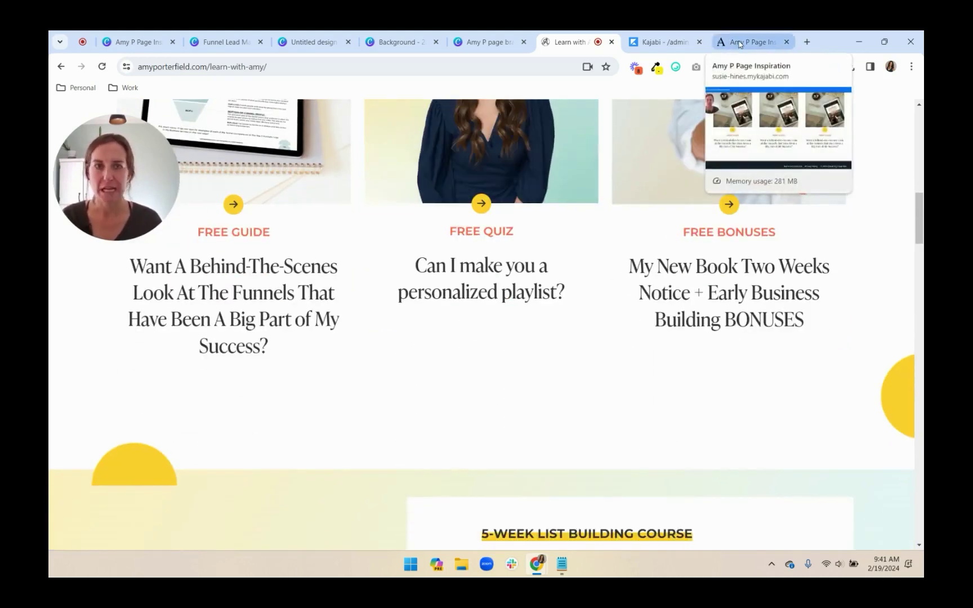
{"action": "left_click", "coordinate": [740, 45]}
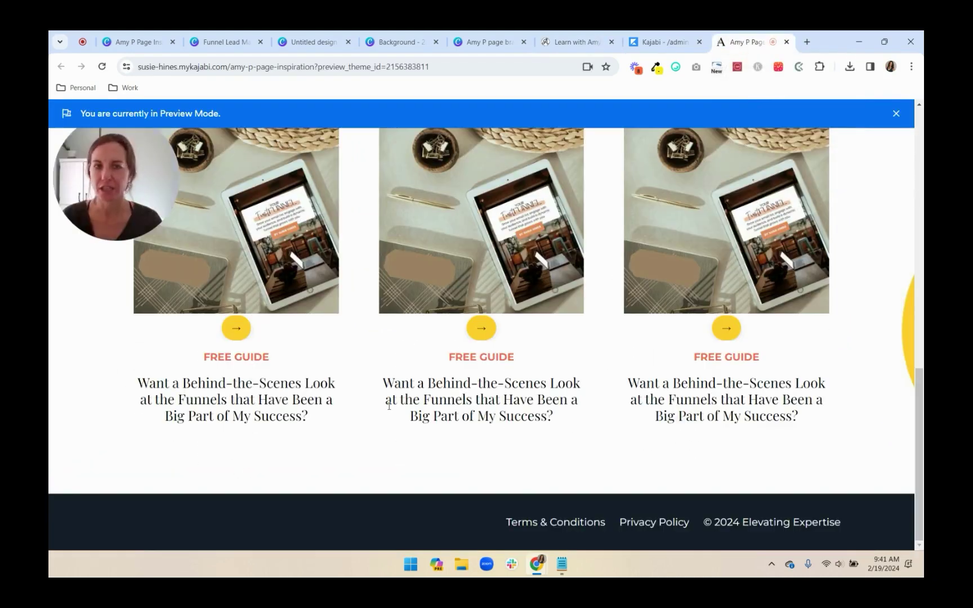
{"action": "scroll", "coordinate": [386, 400], "scroll_direction": "up", "scroll_amount": 1}
{"action": "scroll", "coordinate": [386, 400], "scroll_direction": "down", "scroll_amount": 1}
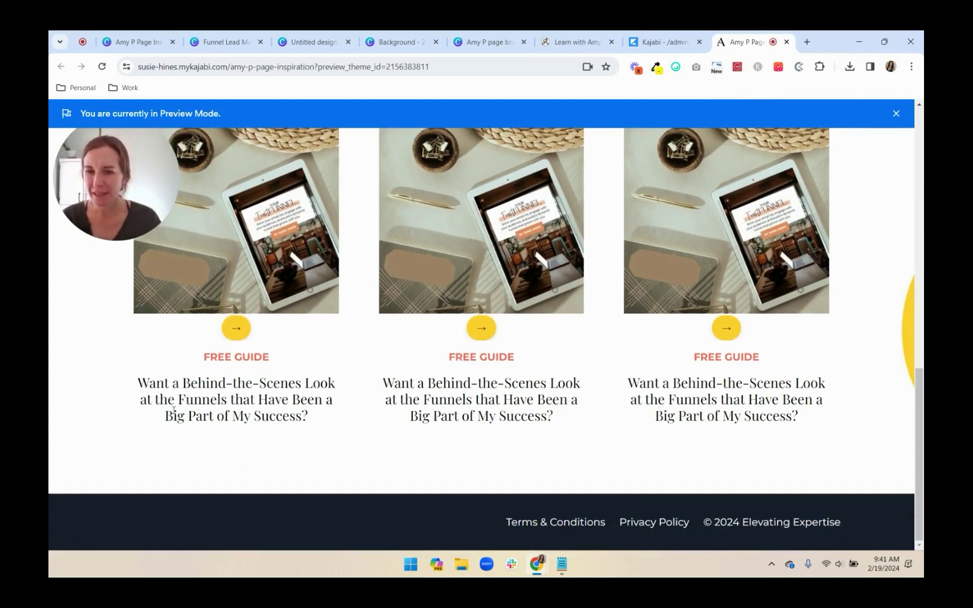
{"action": "left_click", "coordinate": [665, 42]}
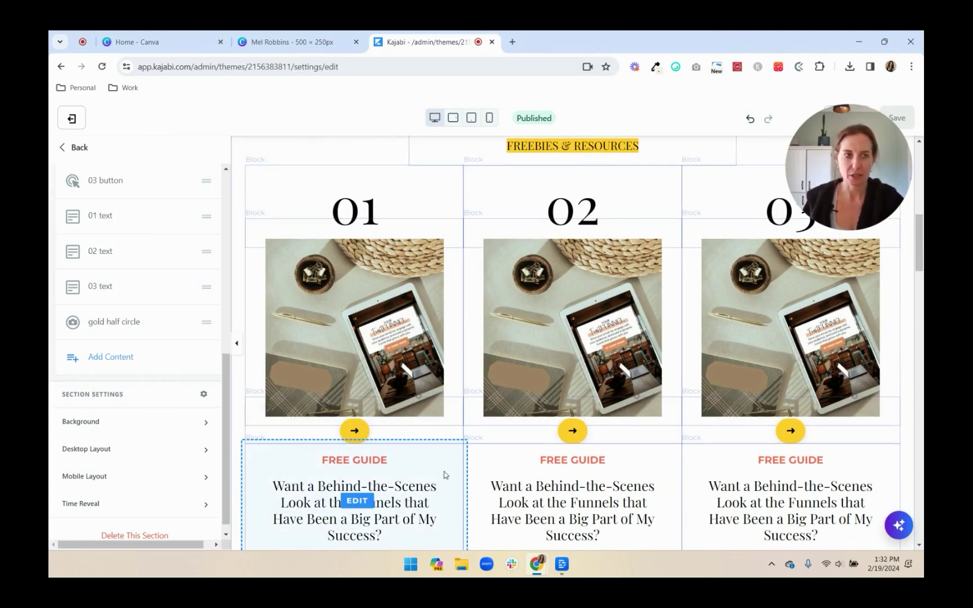
{"action": "scroll", "coordinate": [505, 483], "scroll_direction": "down", "scroll_amount": 1}
{"action": "scroll", "coordinate": [491, 450], "scroll_direction": "up", "scroll_amount": 2}
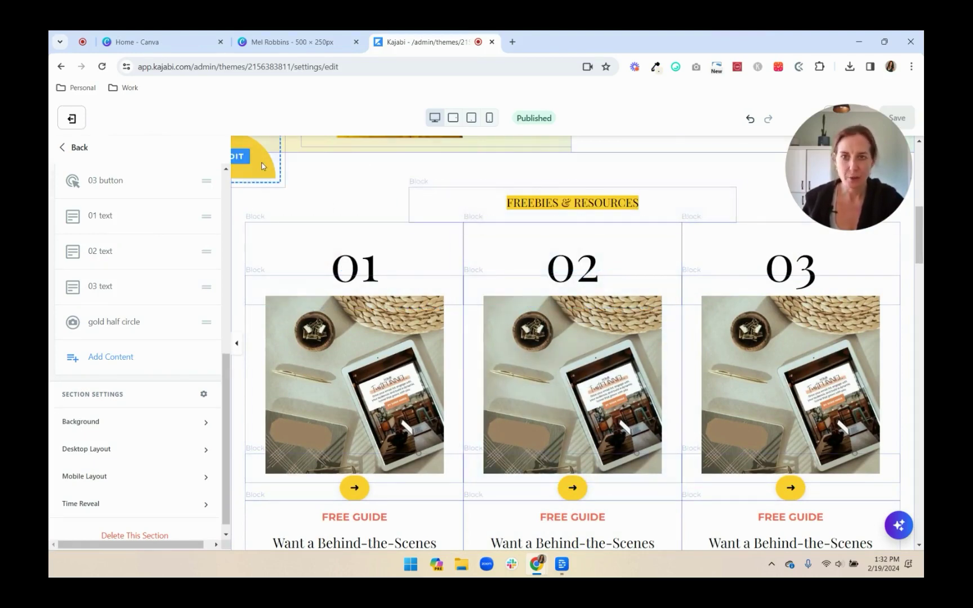
{"action": "scroll", "coordinate": [261, 165], "scroll_direction": "down", "scroll_amount": 3}
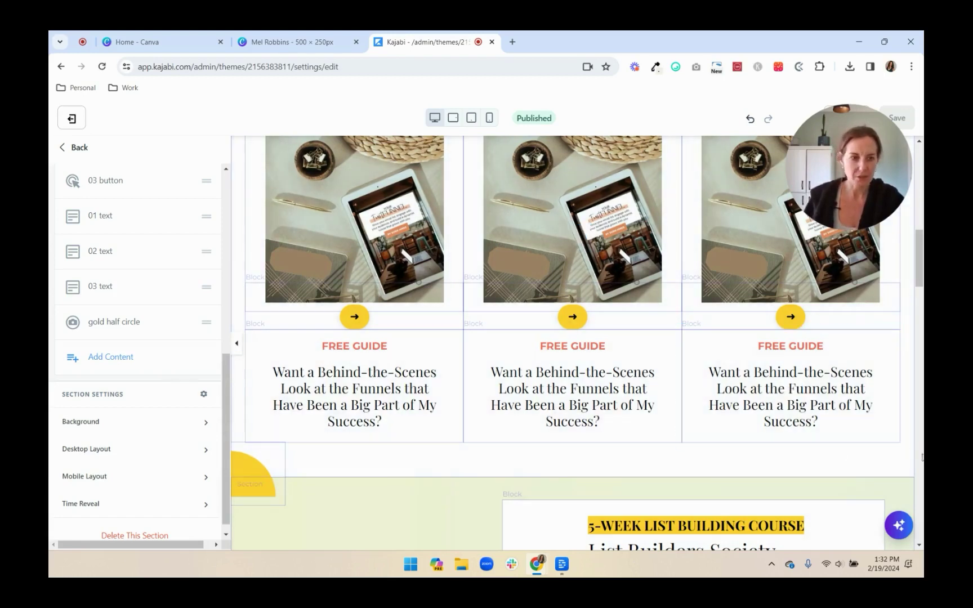
- Resize the Canva half circle design to a custom 250 × 500 px
{"action": "left_click", "coordinate": [272, 44]}
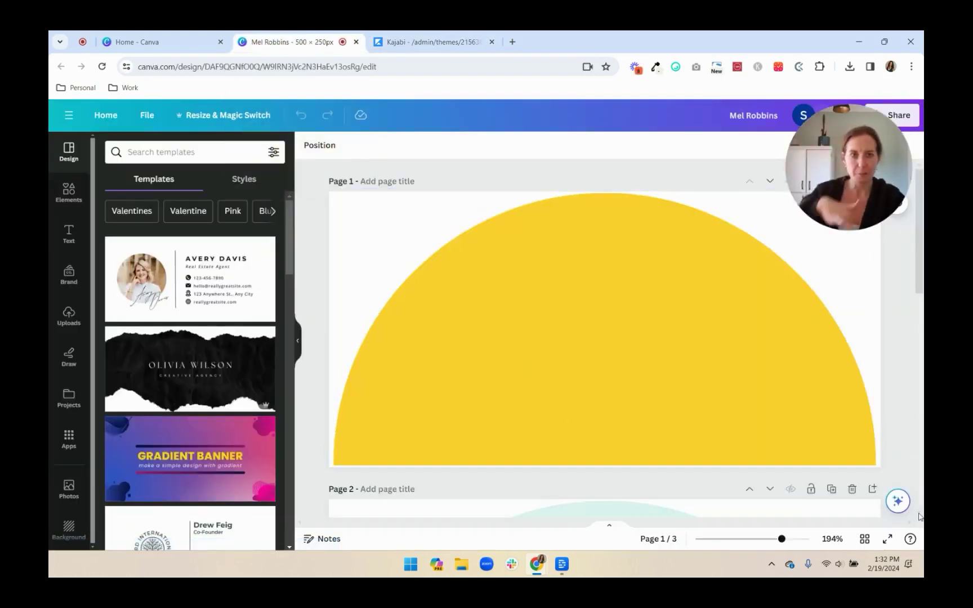
{"action": "left_click", "coordinate": [232, 117]}
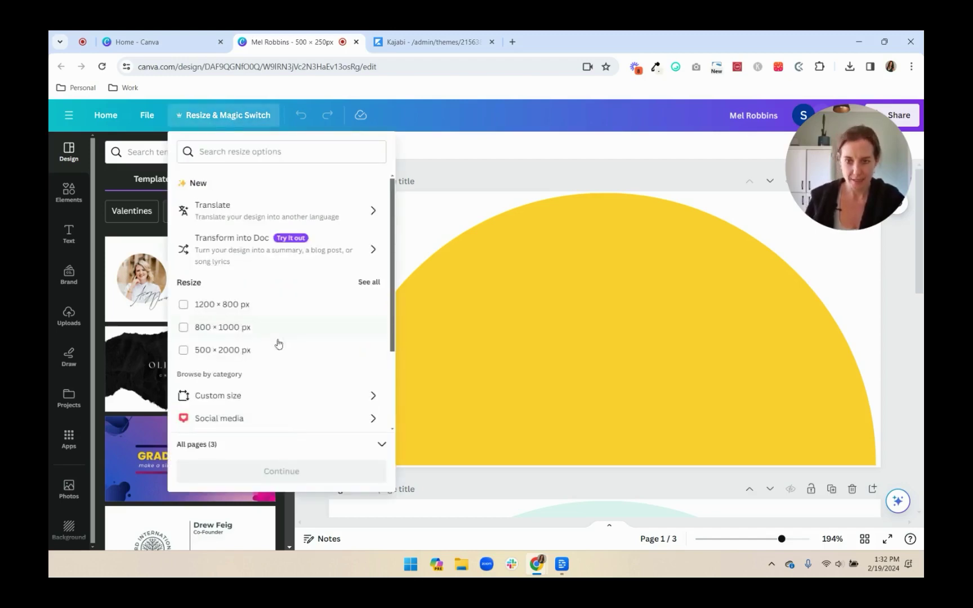
{"action": "left_click", "coordinate": [289, 402]}
{"action": "left_click", "coordinate": [222, 223]}
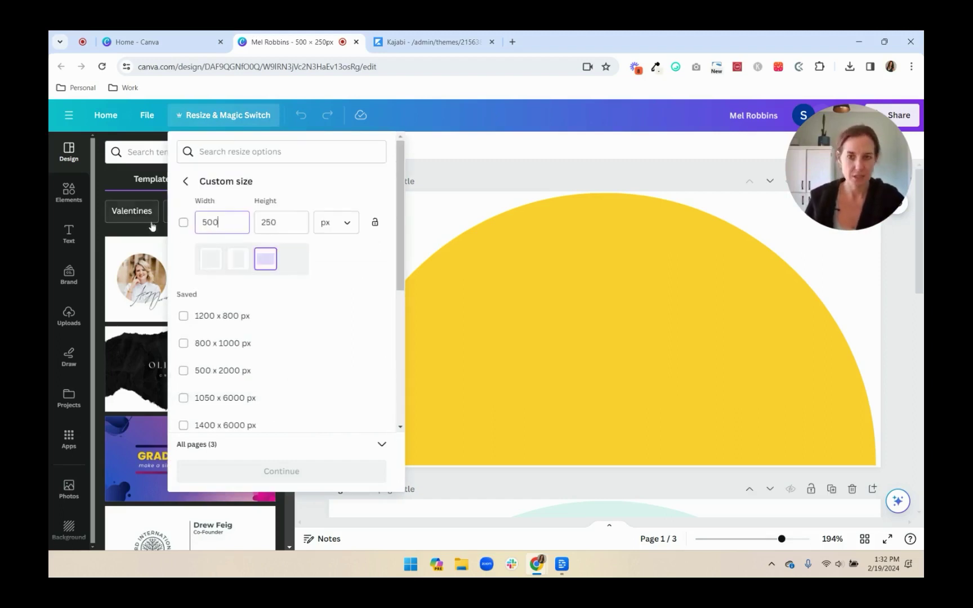
{"action": "type", "text": "250"}
{"action": "key", "text": "Tab"}
{"action": "type", "text": "500"}
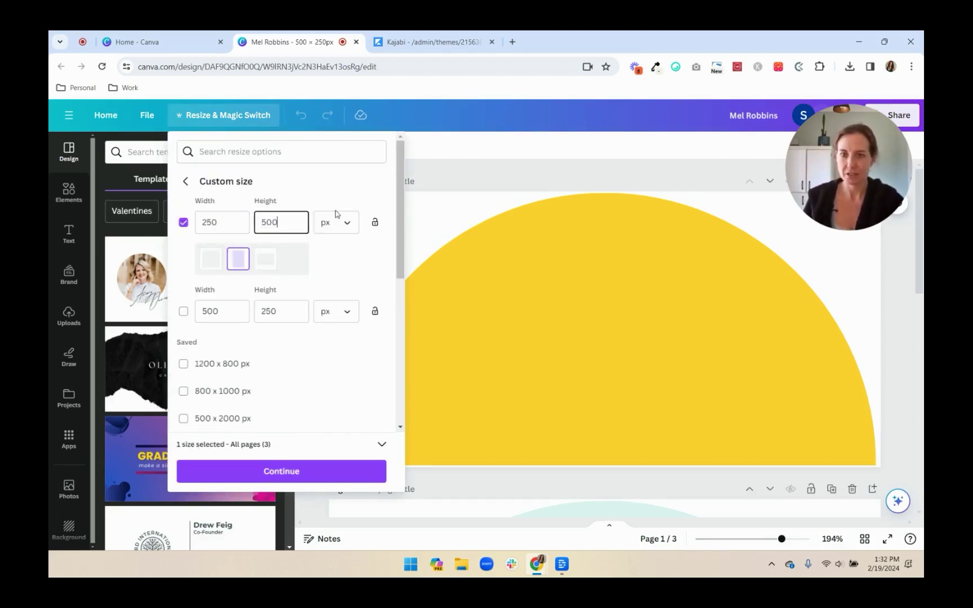
{"action": "left_click", "coordinate": [278, 473]}
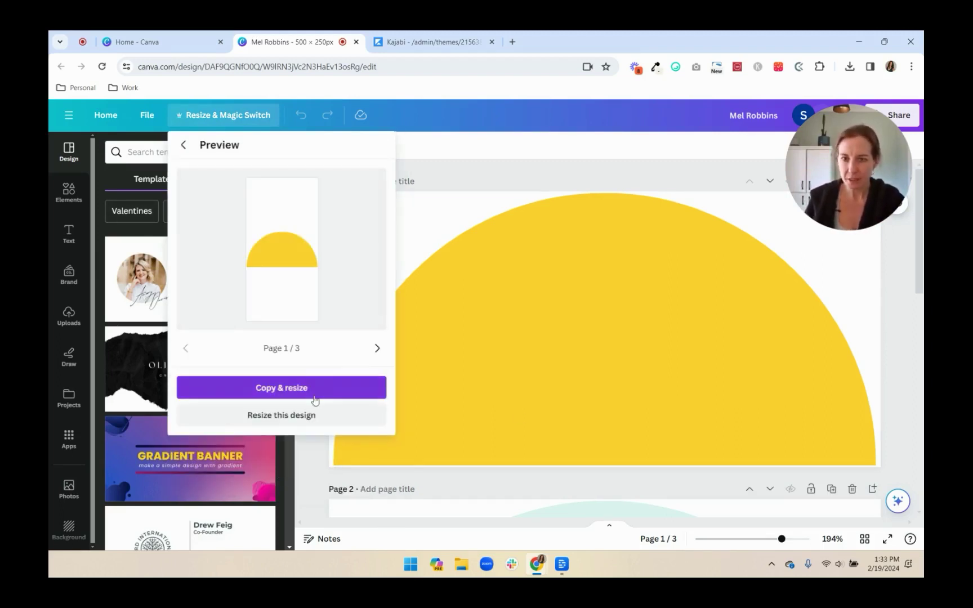
{"action": "left_click", "coordinate": [296, 419]}
- Rotate the yellow semicircle upright and enlarge it to fill the page
{"action": "left_click", "coordinate": [631, 337]}
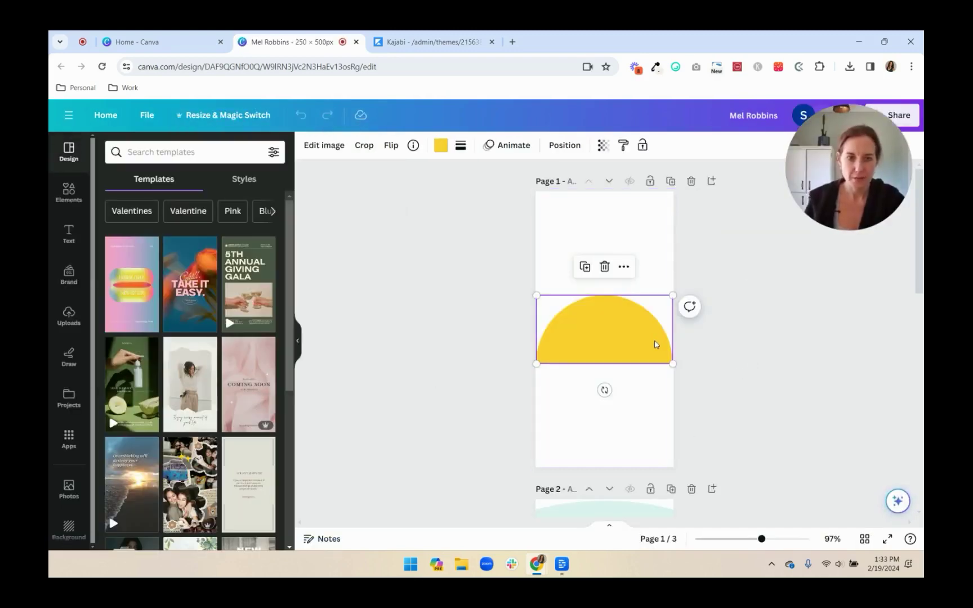
{"action": "left_click_drag", "start_coordinate": [604, 386], "coordinate": [626, 269]}
{"action": "left_click_drag", "start_coordinate": [604, 329], "coordinate": [526, 463]}
{"action": "left_click", "coordinate": [565, 146]}
{"action": "left_click", "coordinate": [508, 363]}
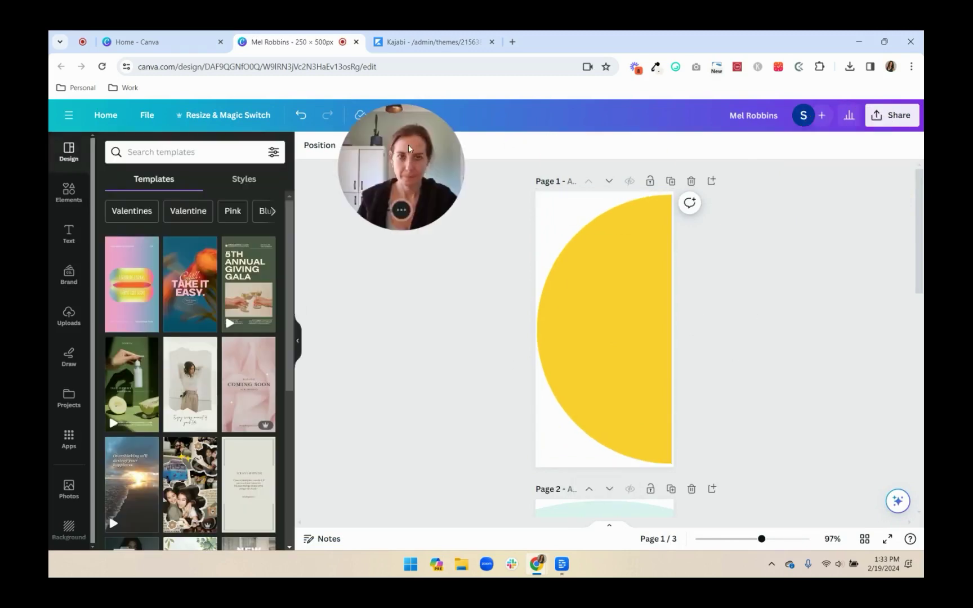
- Download the current page as a PNG and go back to Kajabi
{"action": "left_click", "coordinate": [898, 115]}
{"action": "left_click", "coordinate": [847, 402]}
{"action": "left_click", "coordinate": [892, 323]}
{"action": "left_click", "coordinate": [891, 355]}
{"action": "left_click", "coordinate": [862, 498]}
{"action": "left_click", "coordinate": [788, 376]}
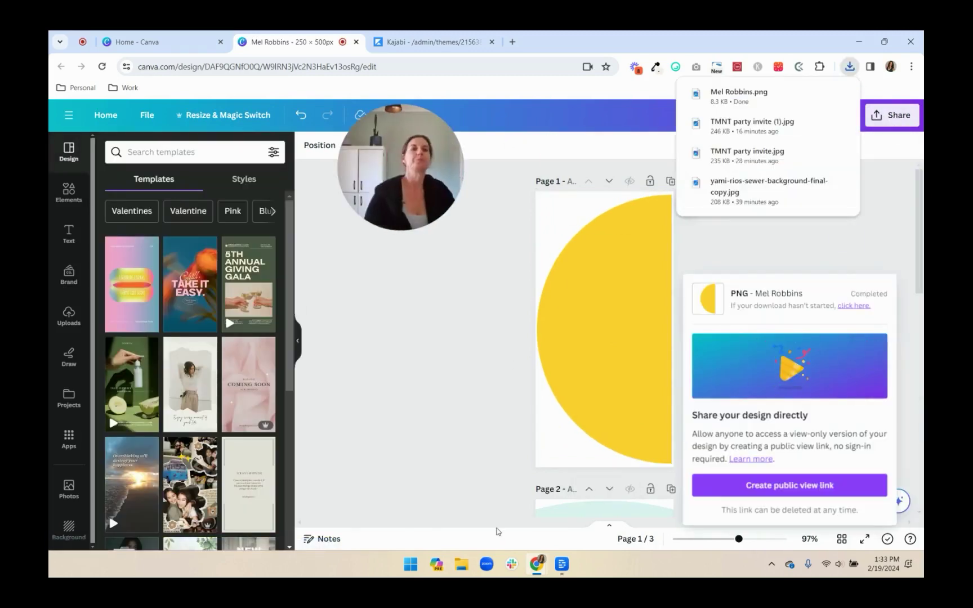
{"action": "key", "text": "ctrl+Tab"}
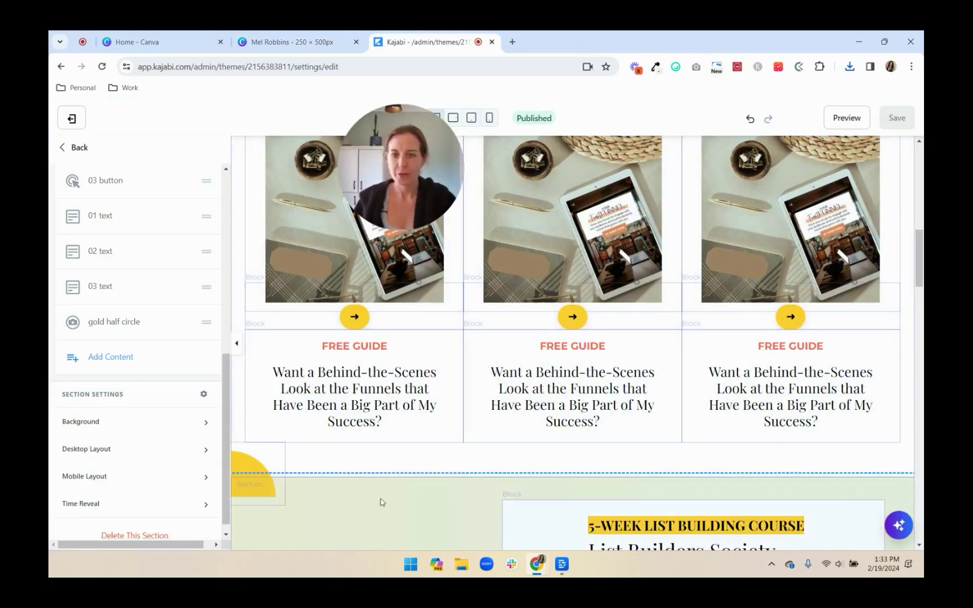
- Add an image block and upload the upright half circle image into it
{"action": "left_click", "coordinate": [117, 360]}
{"action": "scroll", "coordinate": [100, 453], "scroll_direction": "down", "scroll_amount": 1}
{"action": "scroll", "coordinate": [100, 453], "scroll_direction": "down", "scroll_amount": 3}
{"action": "left_click", "coordinate": [101, 325]}
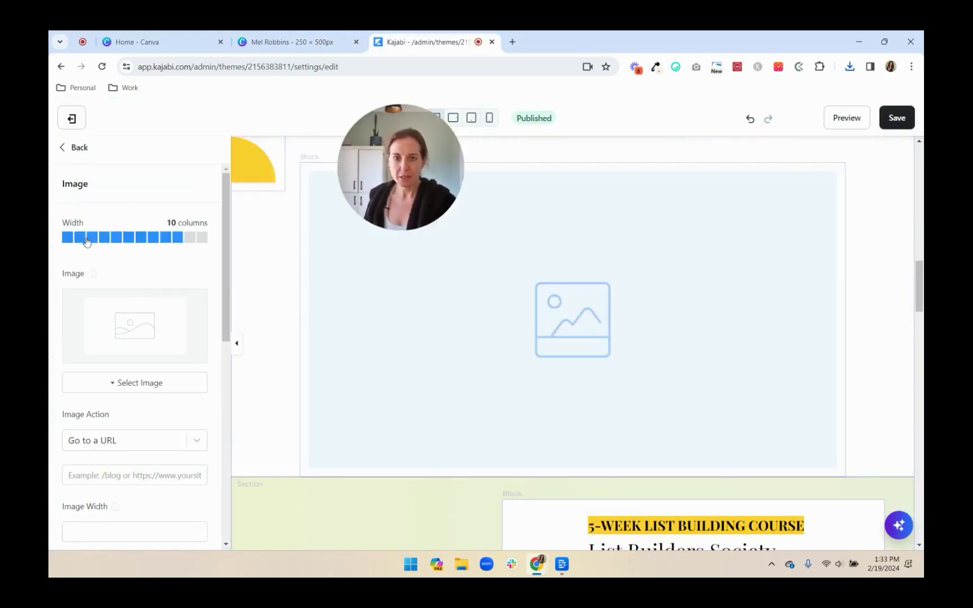
{"action": "left_click", "coordinate": [135, 382]}
{"action": "left_click", "coordinate": [115, 405]}
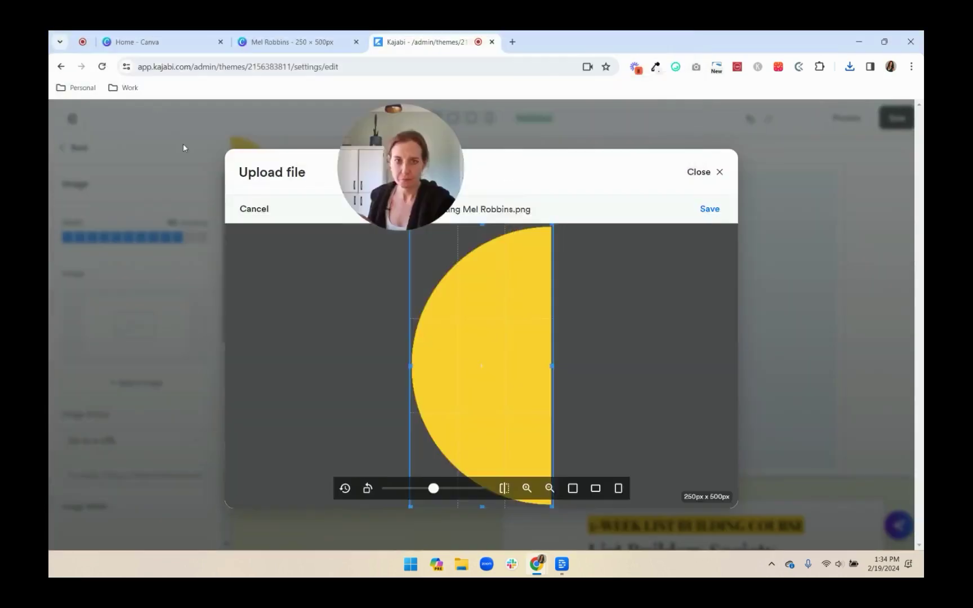
{"action": "left_click", "coordinate": [710, 209]}
{"action": "left_click", "coordinate": [272, 489]}
- Narrow the half circle image block to 1 column
{"action": "left_click", "coordinate": [80, 239]}
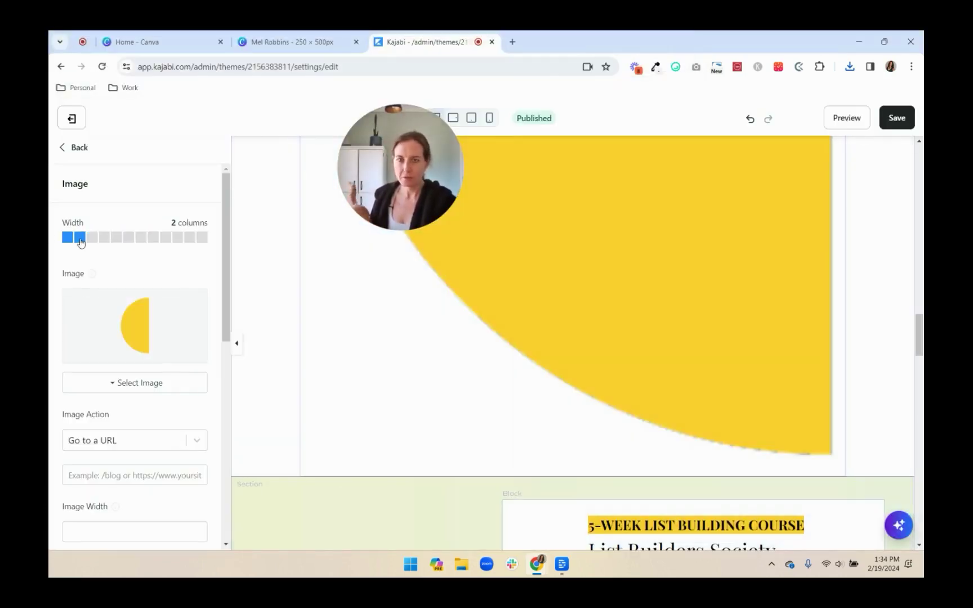
{"action": "scroll", "coordinate": [181, 404], "scroll_direction": "down", "scroll_amount": 2}
{"action": "scroll", "coordinate": [181, 404], "scroll_direction": "up", "scroll_amount": 2}
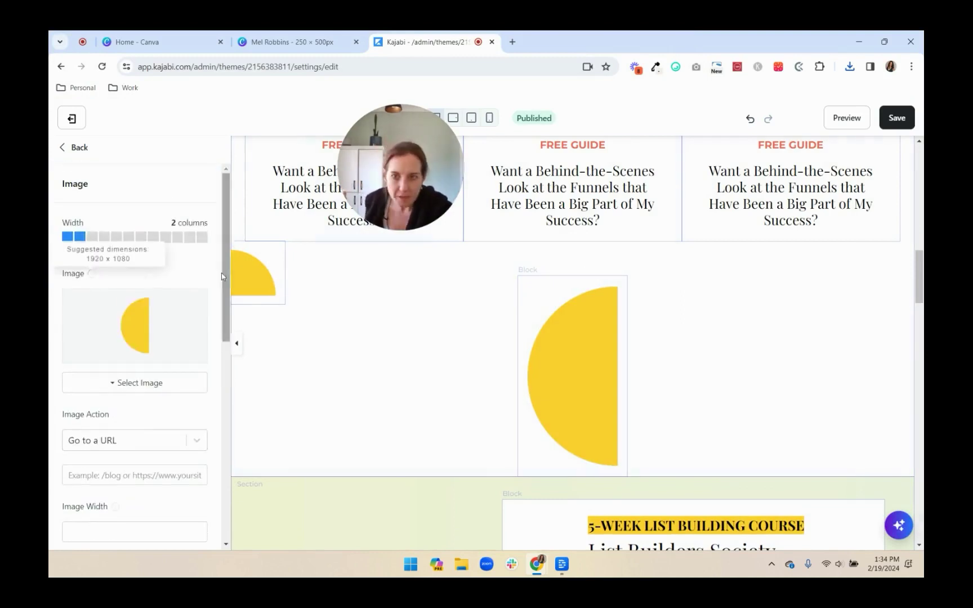
{"action": "left_click", "coordinate": [67, 237]}
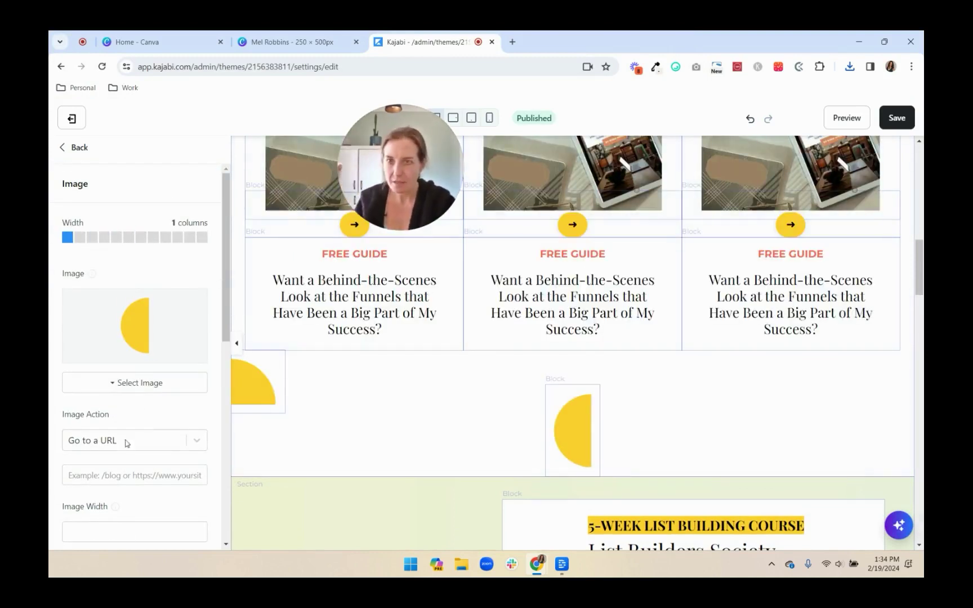
{"action": "scroll", "coordinate": [115, 459], "scroll_direction": "down", "scroll_amount": 5}
{"action": "scroll", "coordinate": [114, 458], "scroll_direction": "up", "scroll_amount": 4}
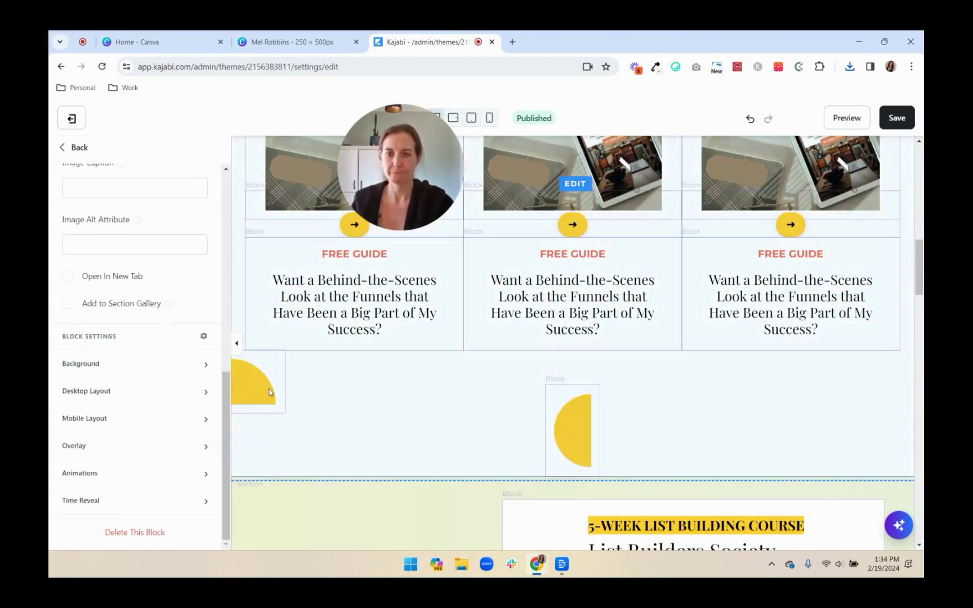
{"action": "scroll", "coordinate": [143, 391], "scroll_direction": "down", "scroll_amount": 4}
- Set the half circle's bottom and right outside spacing to 0
{"action": "left_click", "coordinate": [144, 391]}
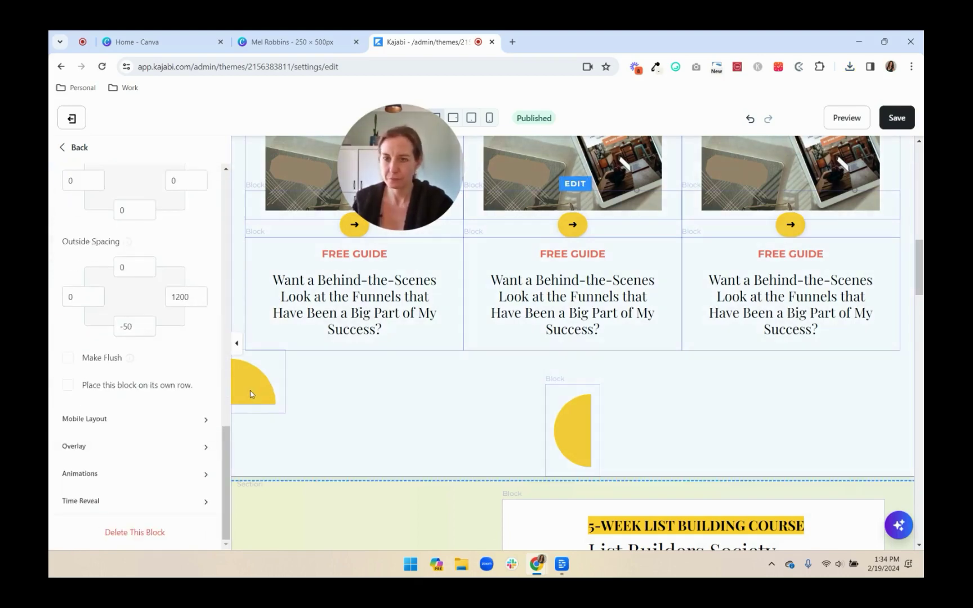
{"action": "double_click", "coordinate": [126, 326]}
{"action": "type", "text": "0"}
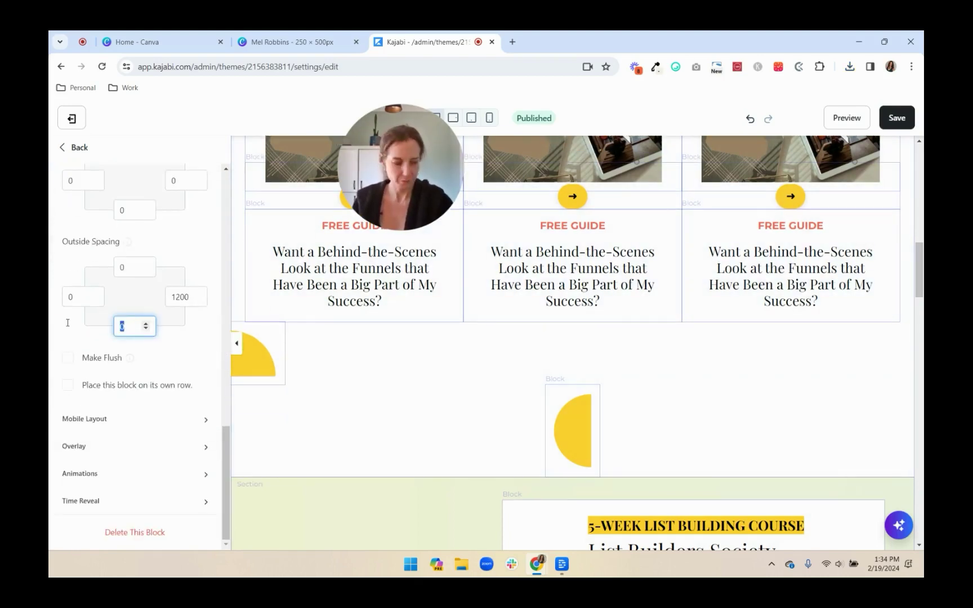
{"action": "double_click", "coordinate": [171, 298]}
{"action": "type", "text": "0"}
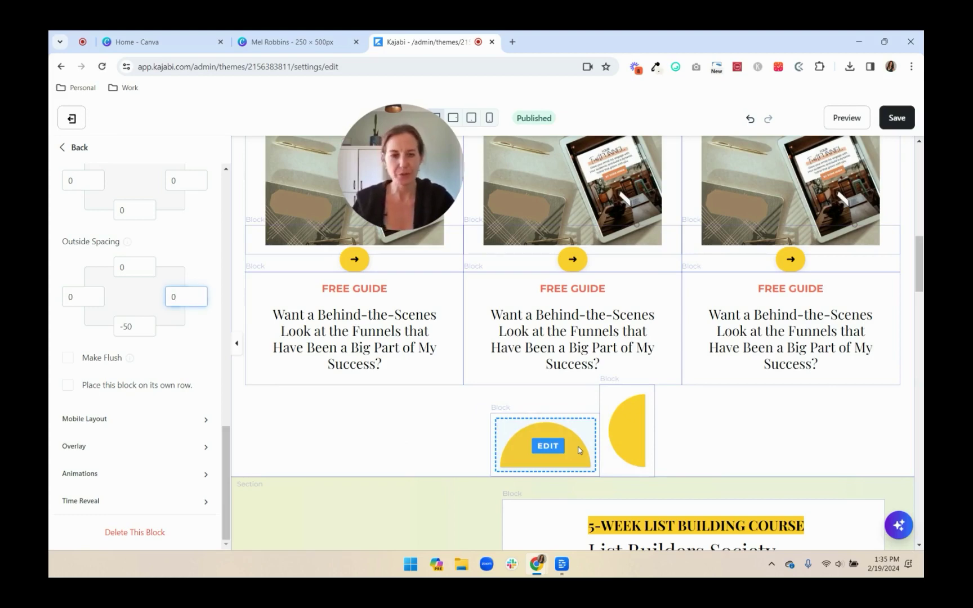
- Add an empty Custom Code block 9 columns wide between the two gold half circles
{"action": "left_click", "coordinate": [74, 148]}
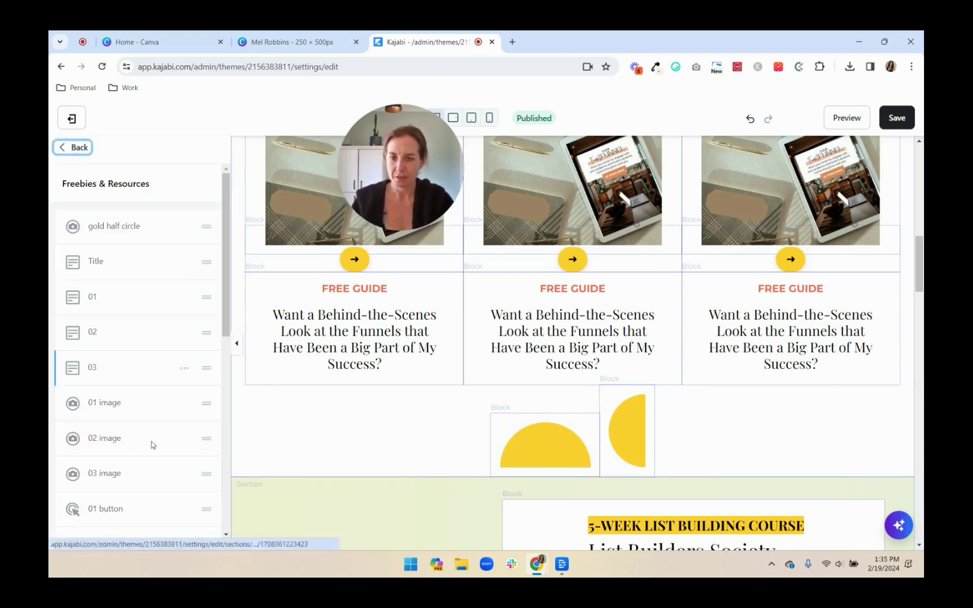
{"action": "scroll", "coordinate": [138, 394], "scroll_direction": "down", "scroll_amount": 8}
{"action": "left_click", "coordinate": [111, 345]}
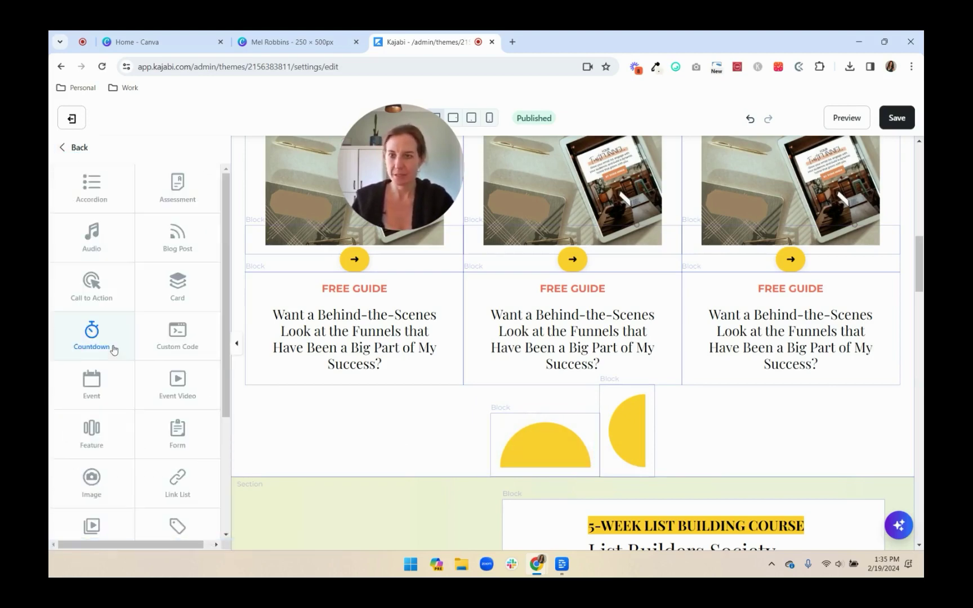
{"action": "left_click", "coordinate": [177, 335]}
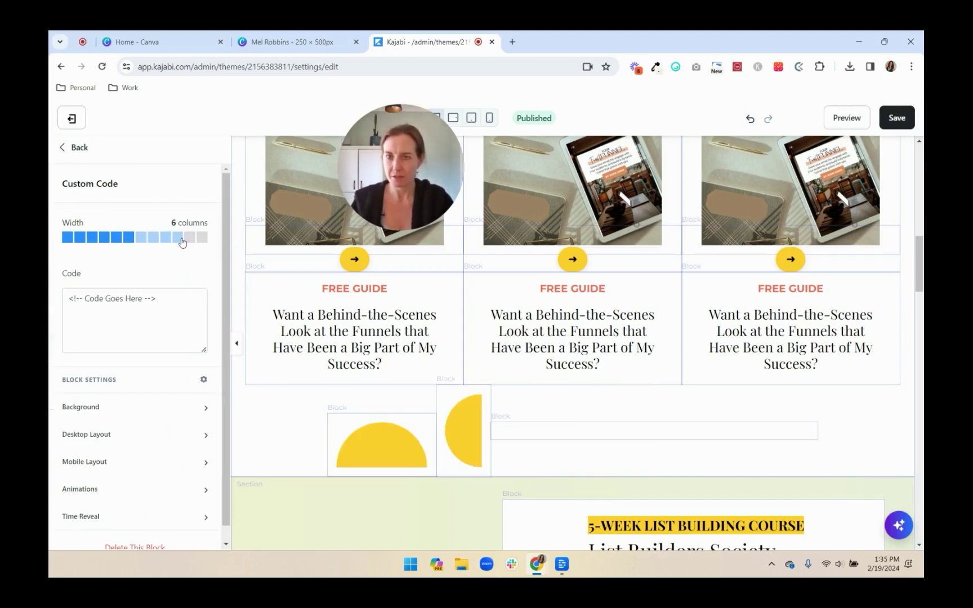
{"action": "left_click", "coordinate": [179, 238]}
{"action": "left_click", "coordinate": [80, 149]}
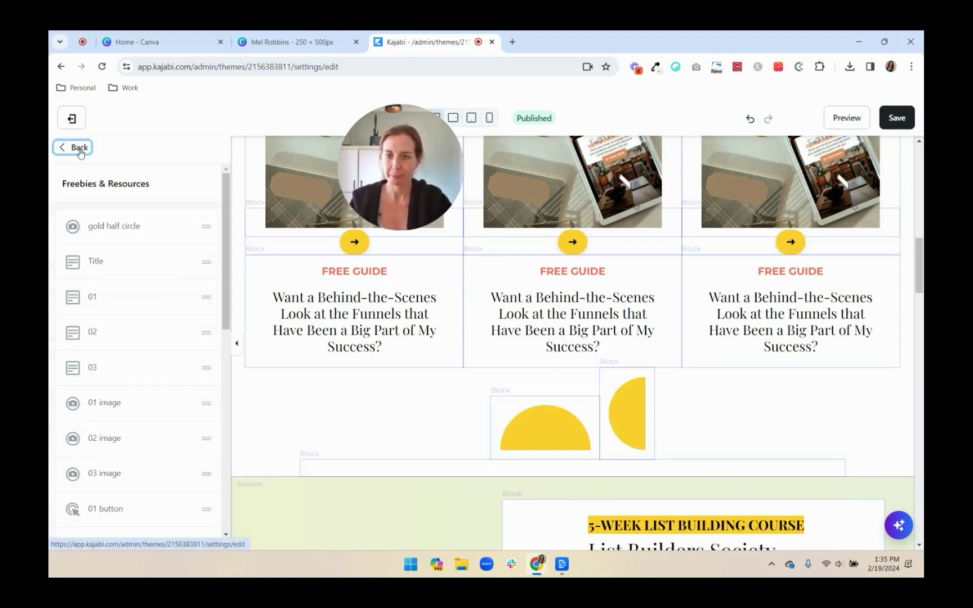
{"action": "scroll", "coordinate": [165, 479], "scroll_direction": "down", "scroll_amount": 6}
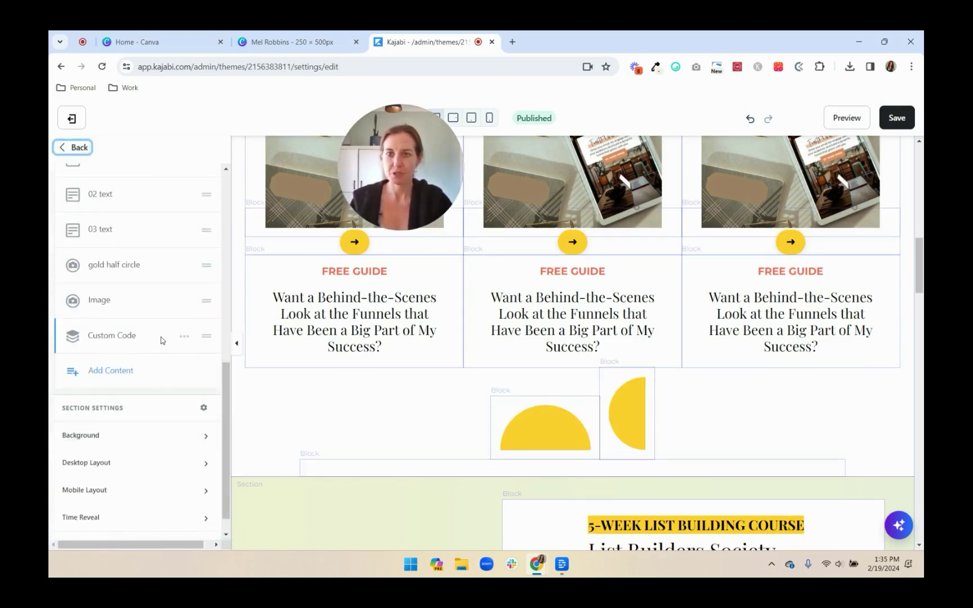
{"action": "left_click_drag", "start_coordinate": [159, 336], "coordinate": [152, 288]}
{"action": "left_click", "coordinate": [284, 367]}
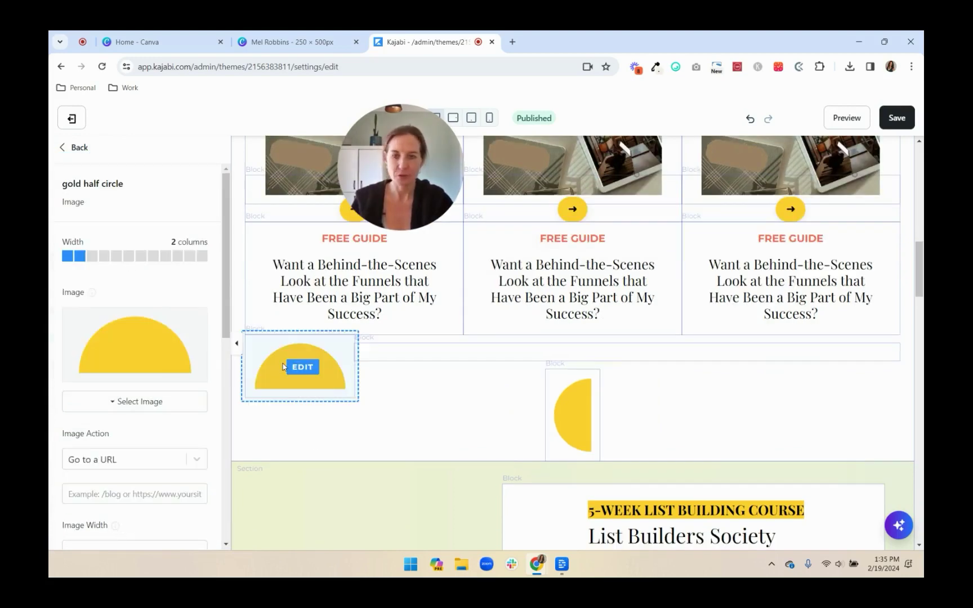
{"action": "left_click", "coordinate": [488, 352]}
{"action": "left_click", "coordinate": [165, 223]}
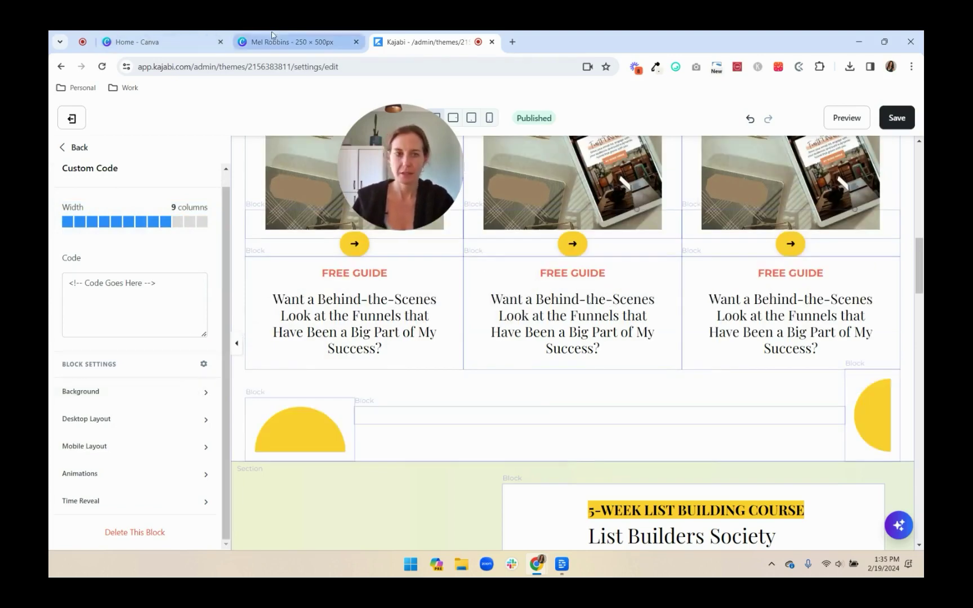
- Give the right upright half circle a top outside spacing of -50
{"action": "left_click", "coordinate": [873, 415]}
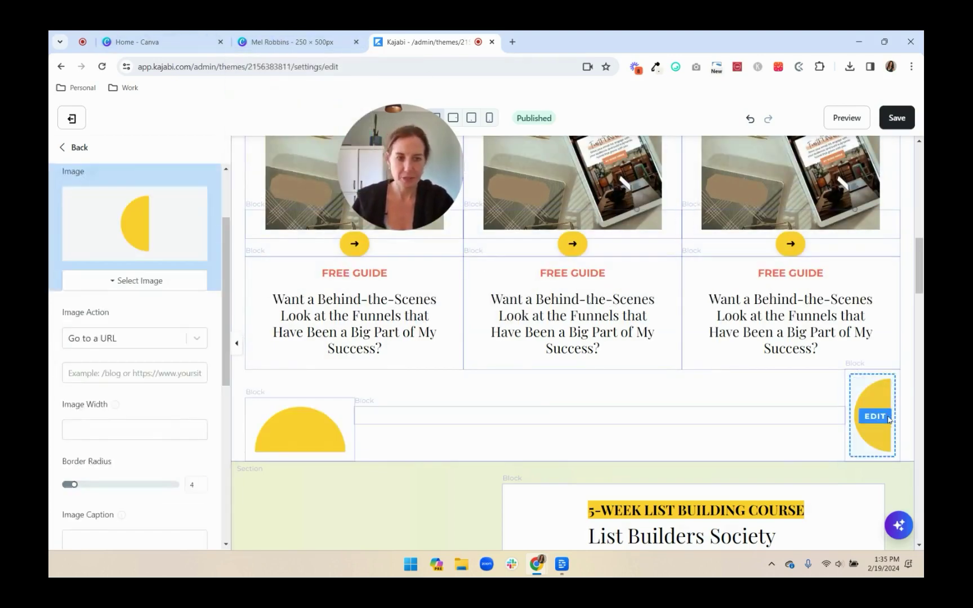
{"action": "scroll", "coordinate": [102, 510], "scroll_direction": "down", "scroll_amount": 5}
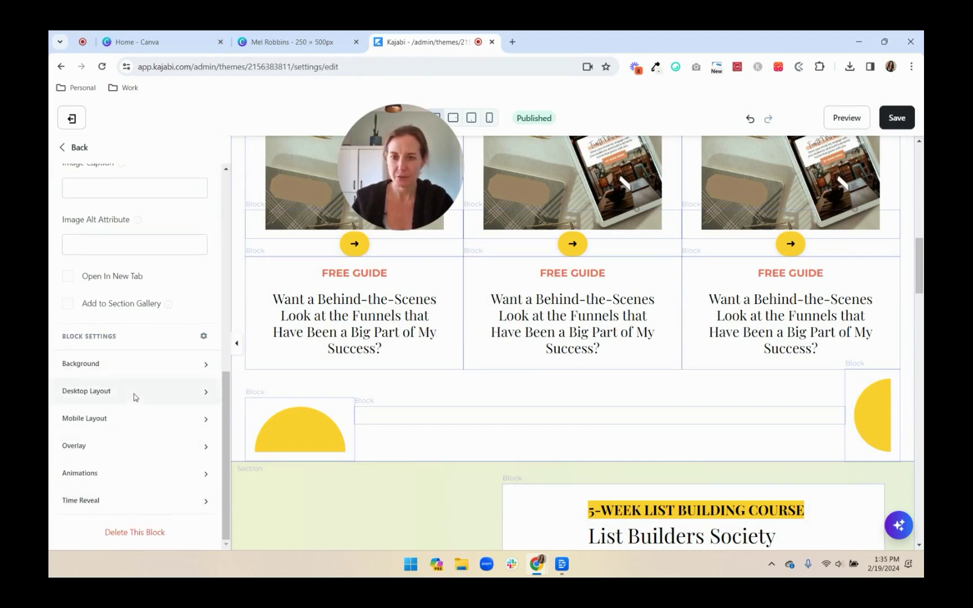
{"action": "left_click", "coordinate": [134, 397]}
{"action": "scroll", "coordinate": [137, 495], "scroll_direction": "down", "scroll_amount": 5}
{"action": "left_click_drag", "start_coordinate": [142, 311], "coordinate": [114, 314]}
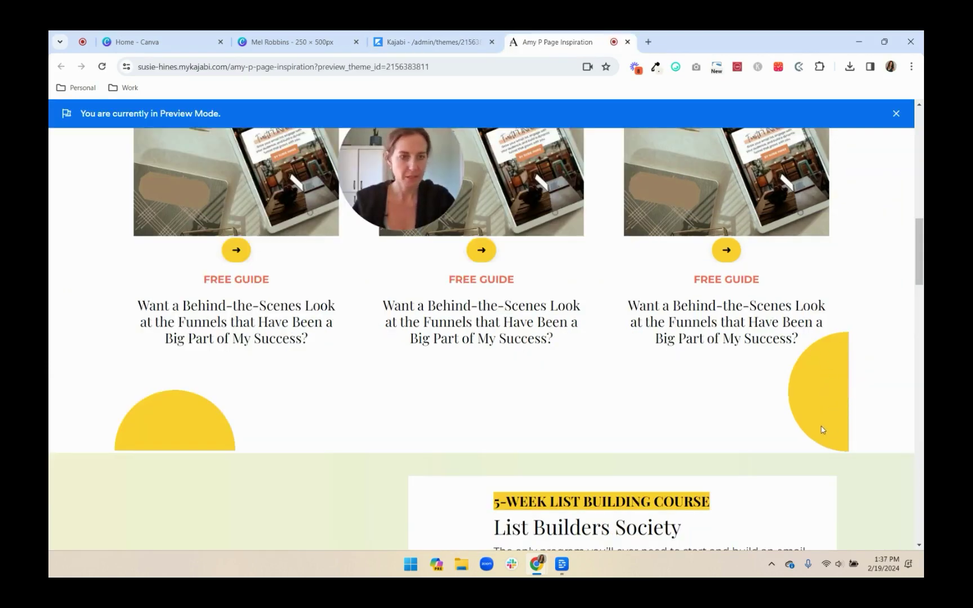
- Make the Freebies & Resources section full width and save the page
{"action": "left_click", "coordinate": [433, 41]}
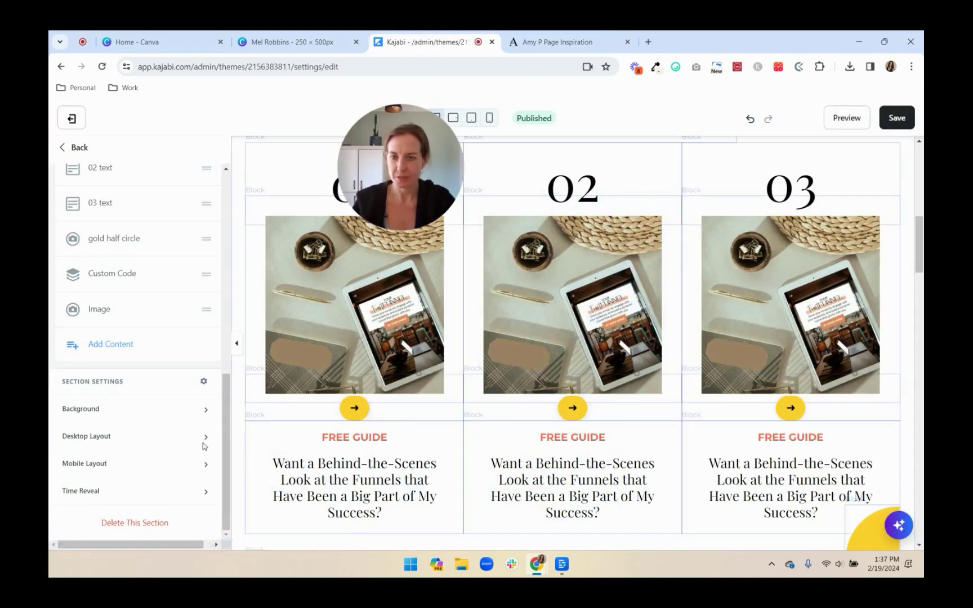
{"action": "left_click", "coordinate": [136, 442]}
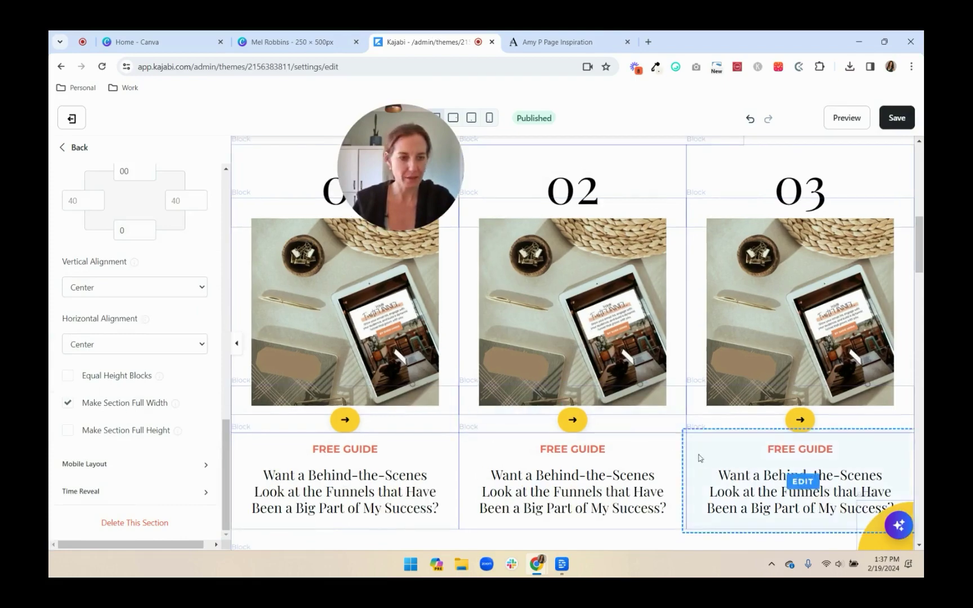
{"action": "scroll", "coordinate": [799, 479], "scroll_direction": "down", "scroll_amount": 5}
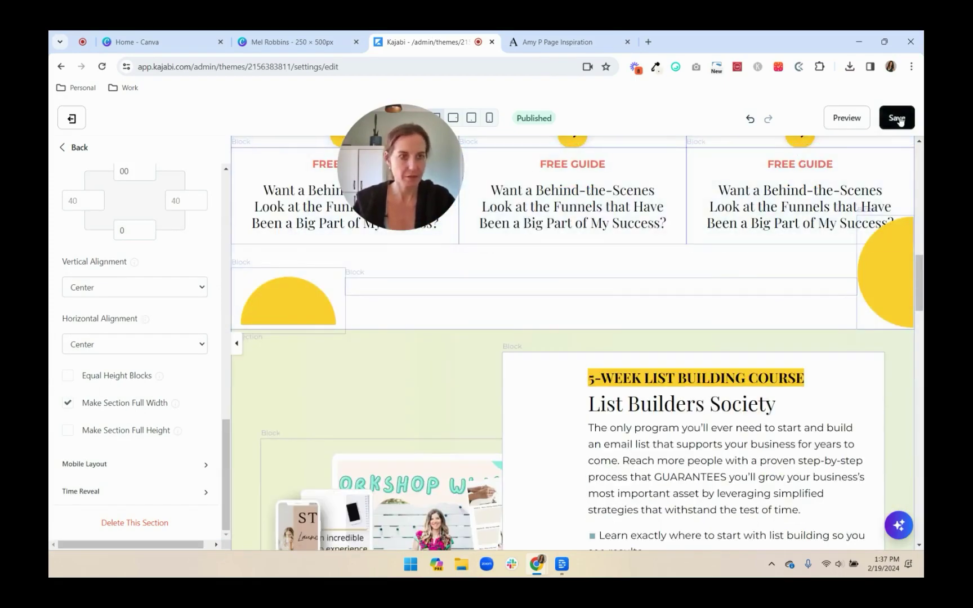
{"action": "left_click", "coordinate": [897, 118]}
- Set the left gold half circle's bottom outside spacing to -80
{"action": "left_click", "coordinate": [290, 363]}
{"action": "scroll", "coordinate": [124, 372], "scroll_direction": "down", "scroll_amount": 10}
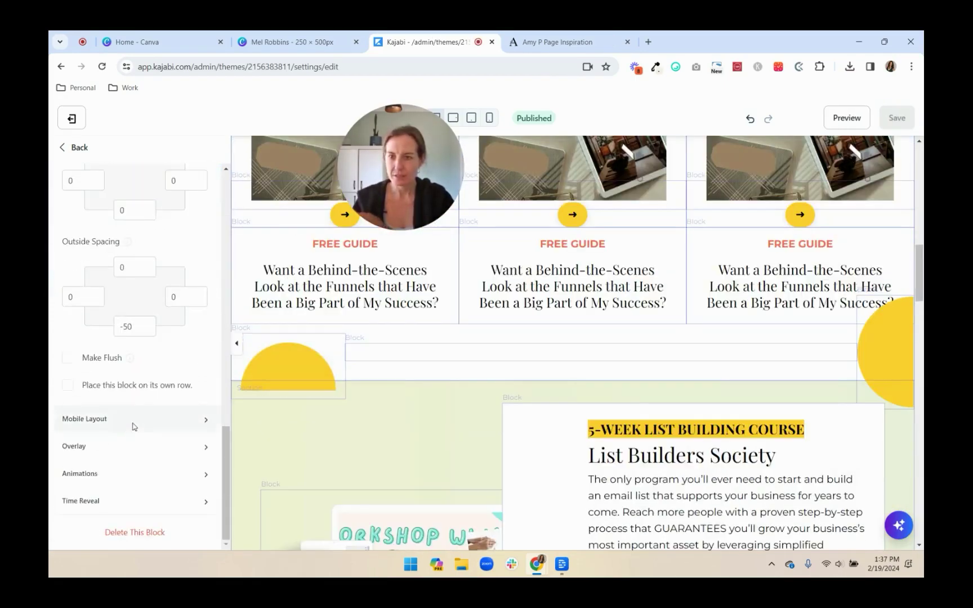
{"action": "double_click", "coordinate": [128, 326]}
{"action": "type", "text": "-80"}
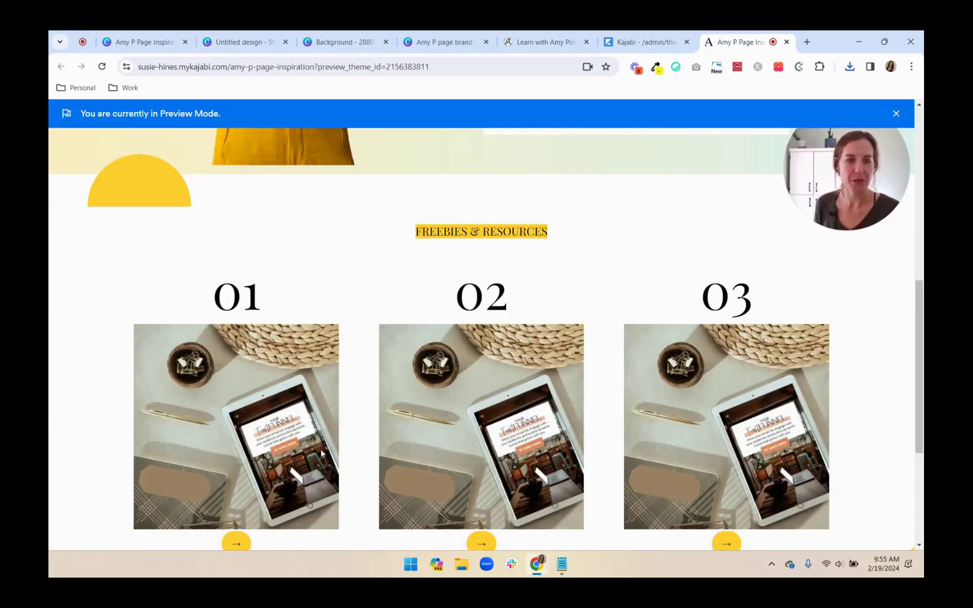
{"action": "scroll", "coordinate": [323, 452], "scroll_direction": "down", "scroll_amount": 4}
{"action": "scroll", "coordinate": [804, 451], "scroll_direction": "up", "scroll_amount": 6}
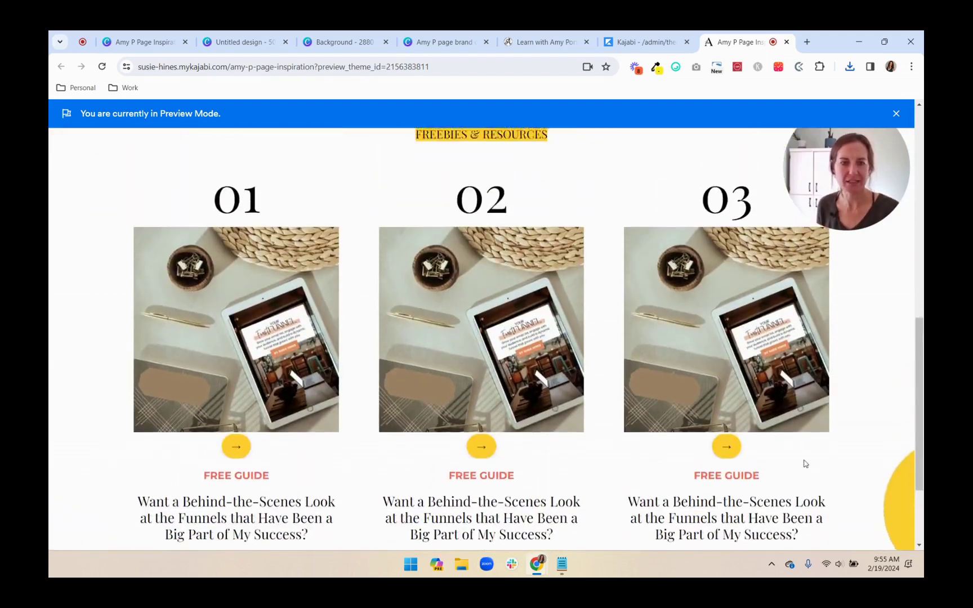
{"action": "scroll", "coordinate": [804, 463], "scroll_direction": "down", "scroll_amount": 2}
{"action": "scroll", "coordinate": [805, 445], "scroll_direction": "up", "scroll_amount": 3}
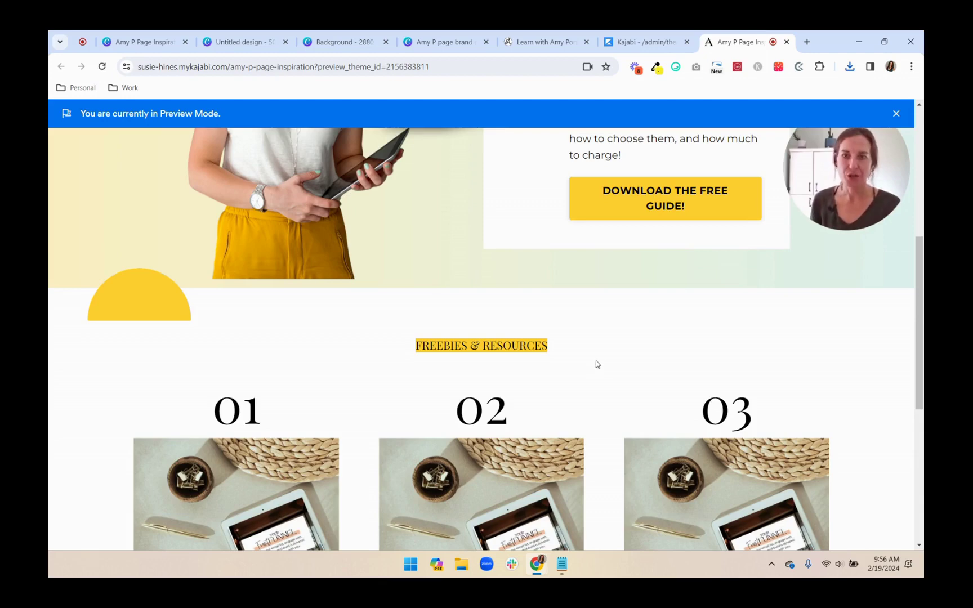
{"action": "scroll", "coordinate": [266, 442], "scroll_direction": "up", "scroll_amount": 3}
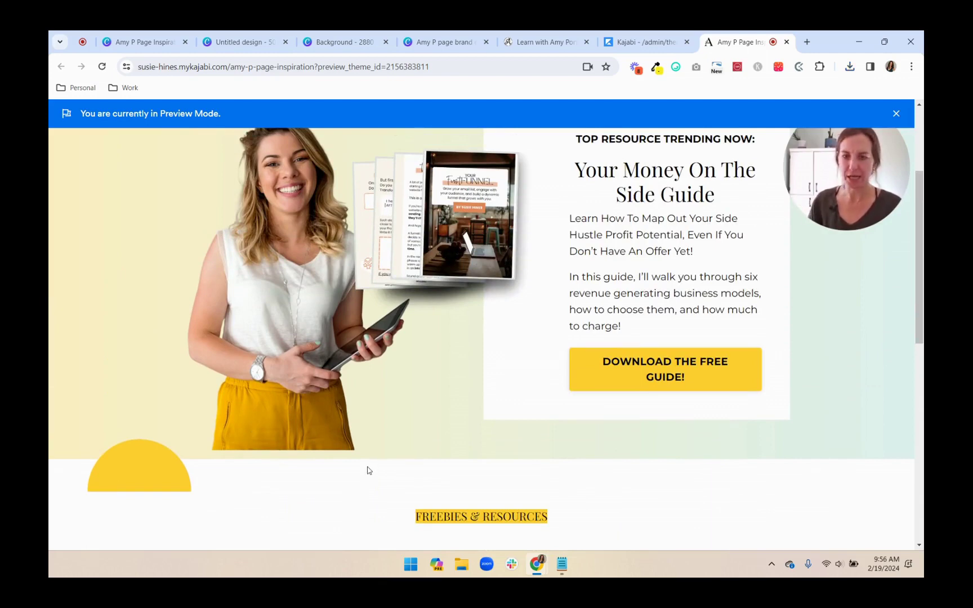
{"action": "scroll", "coordinate": [367, 470], "scroll_direction": "down", "scroll_amount": 3}
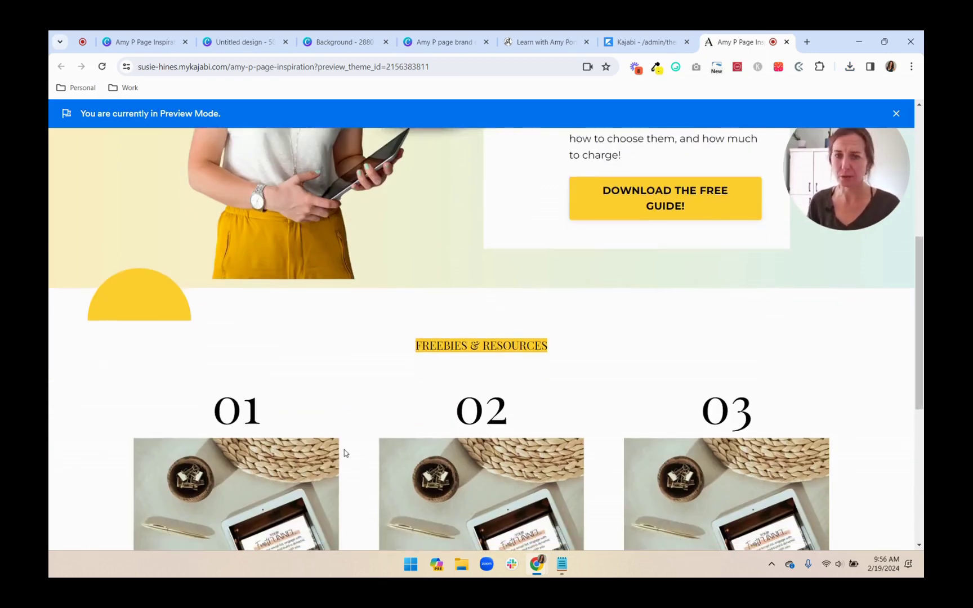
{"action": "scroll", "coordinate": [344, 452], "scroll_direction": "down", "scroll_amount": 2}
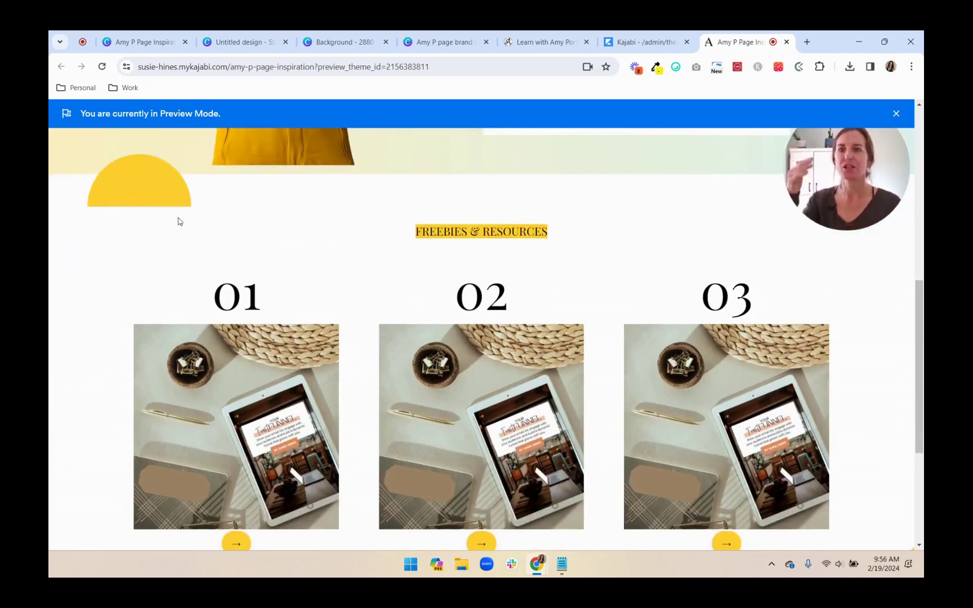
{"action": "scroll", "coordinate": [169, 236], "scroll_direction": "down", "scroll_amount": 4}
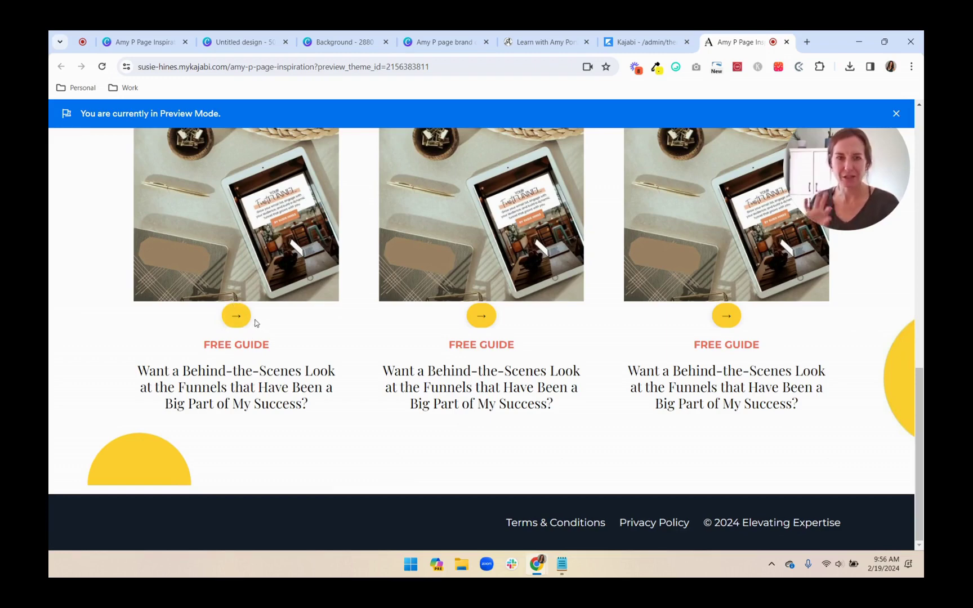